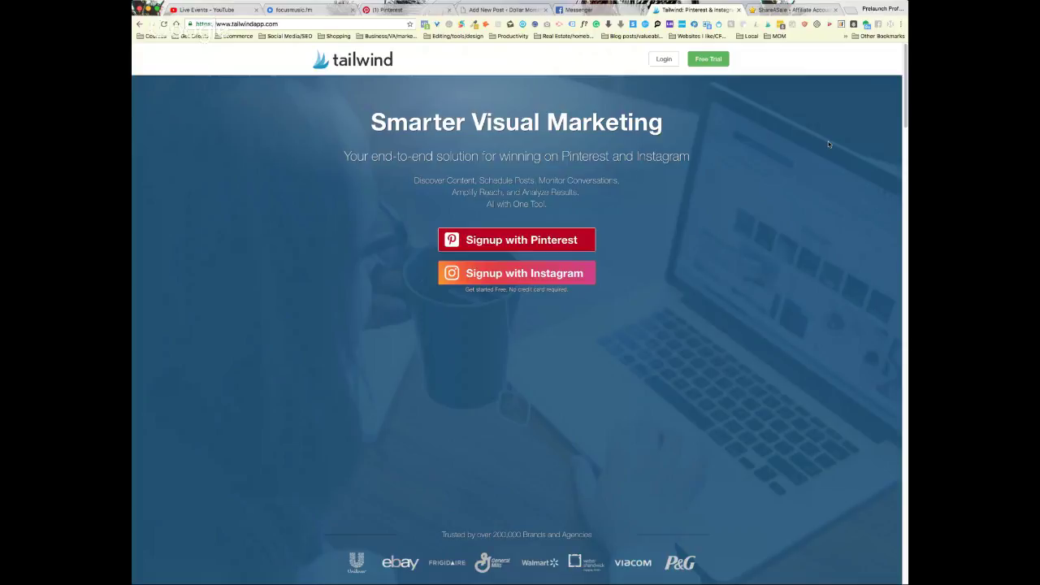
Log in to Tailwind with the saved account credentials and the Remember me option enabled.
left_click(664, 58)
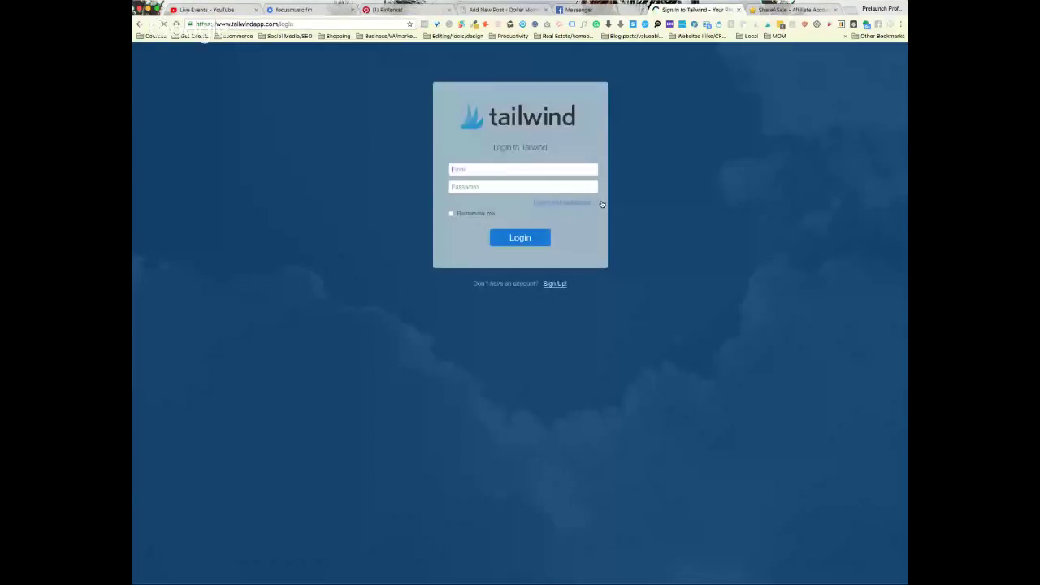
left_click(452, 214)
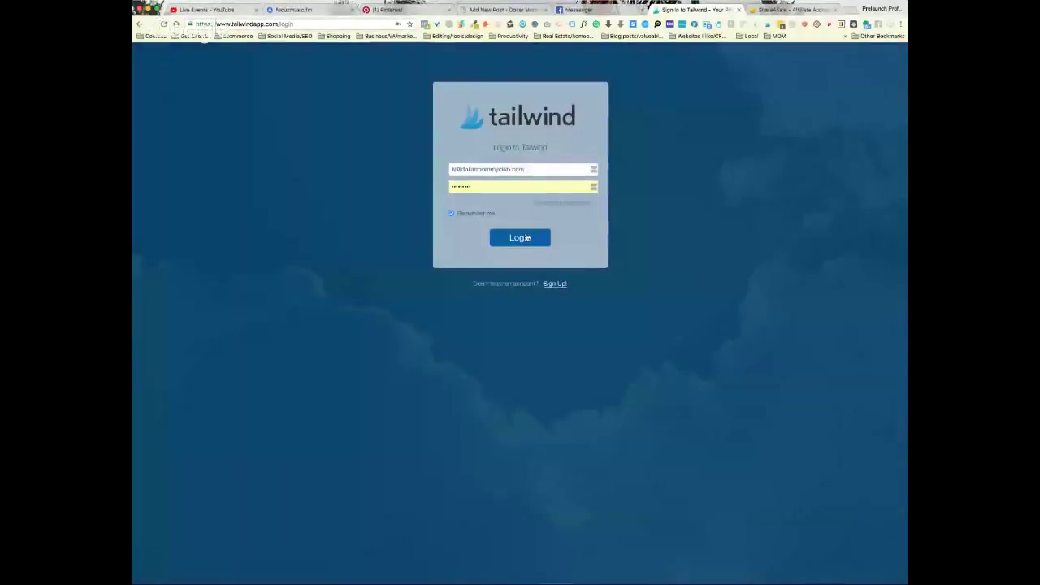
left_click(528, 238)
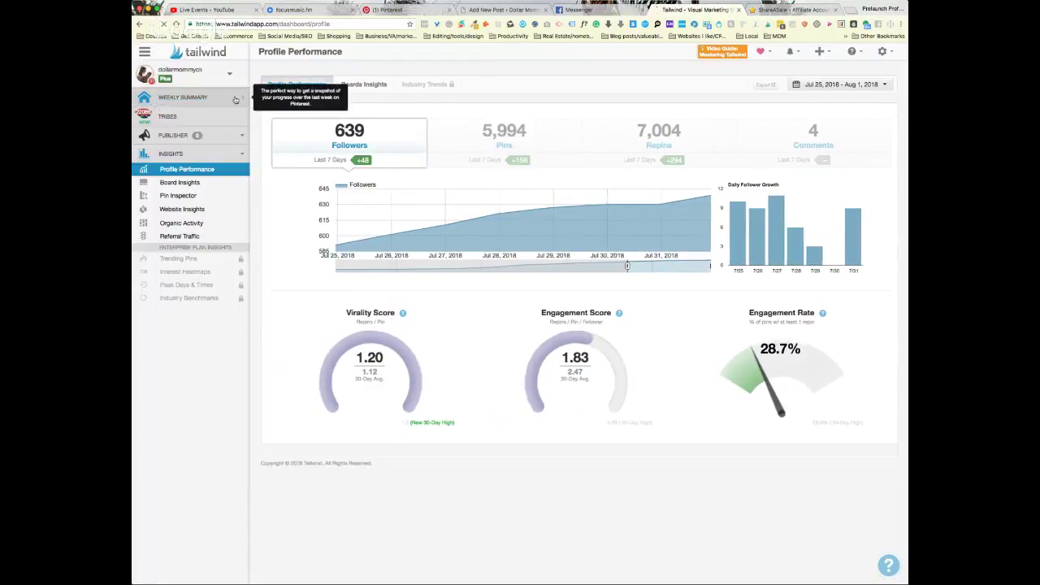
Open the most repinned pins from the weekly summary and dismiss the Pin Inspector tour.
left_click(168, 101)
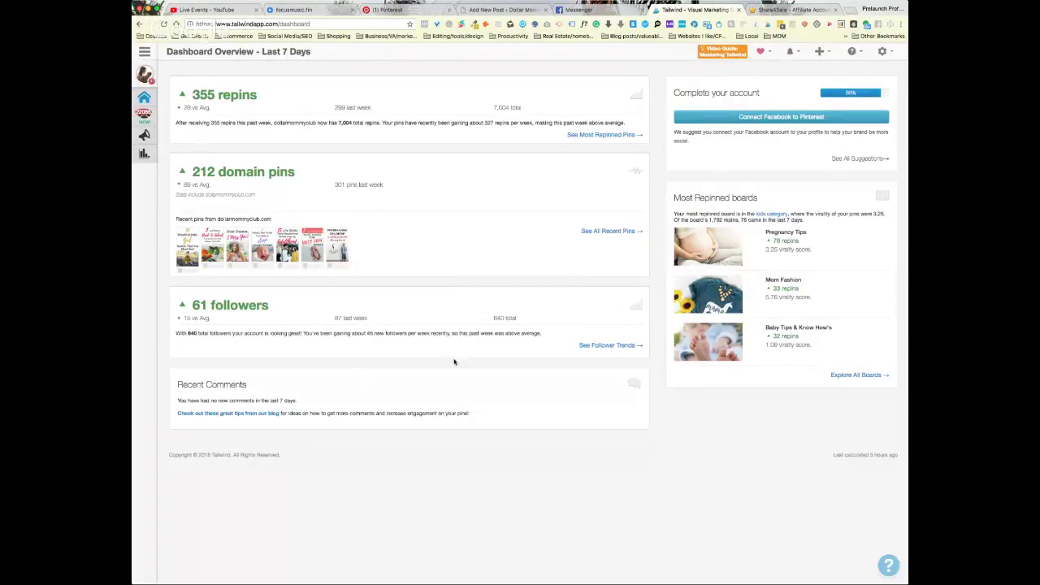
left_click(615, 136)
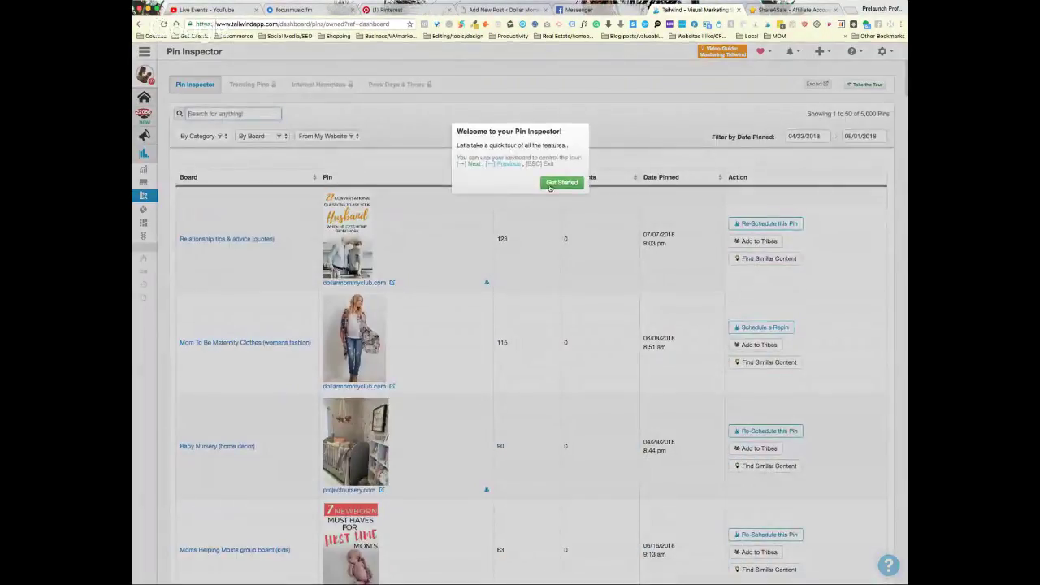
left_click(557, 181)
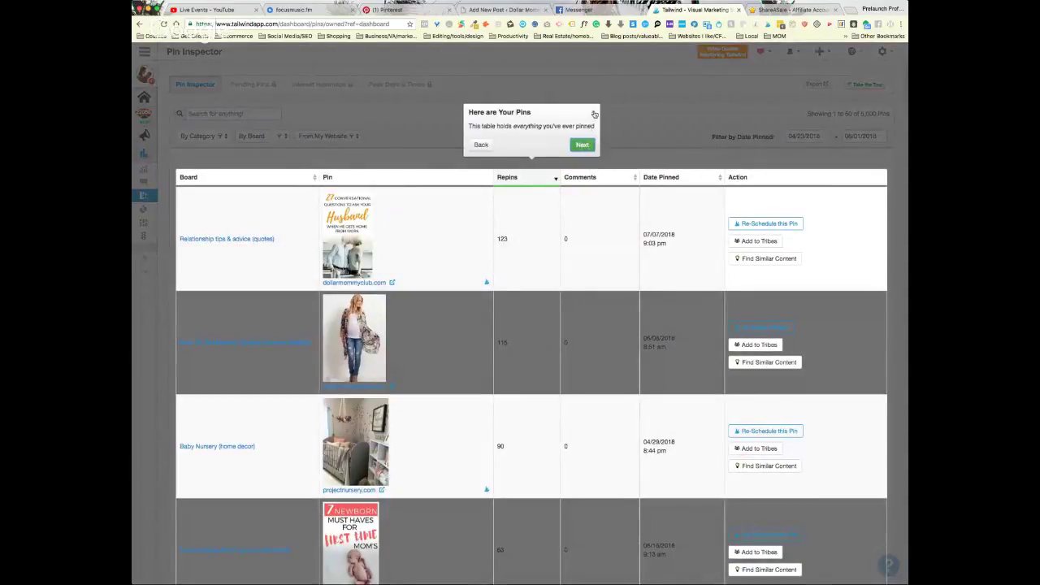
left_click(594, 114)
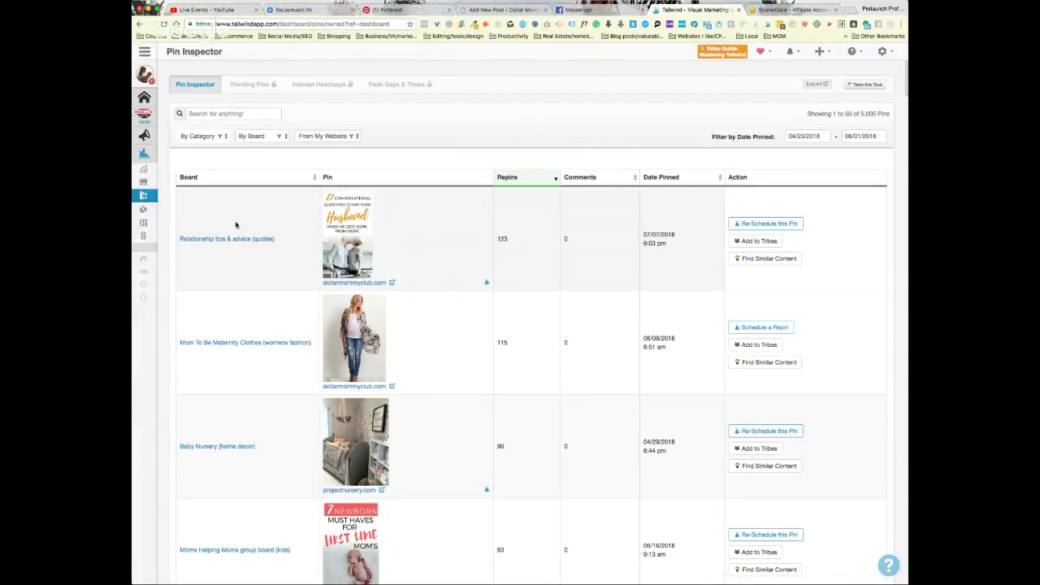
Filter the pins by the website dollarmommyclub.com and by the board Baby Tips & Know How's, clearing each filter after viewing.
mouse_move(334, 227)
left_click(310, 137)
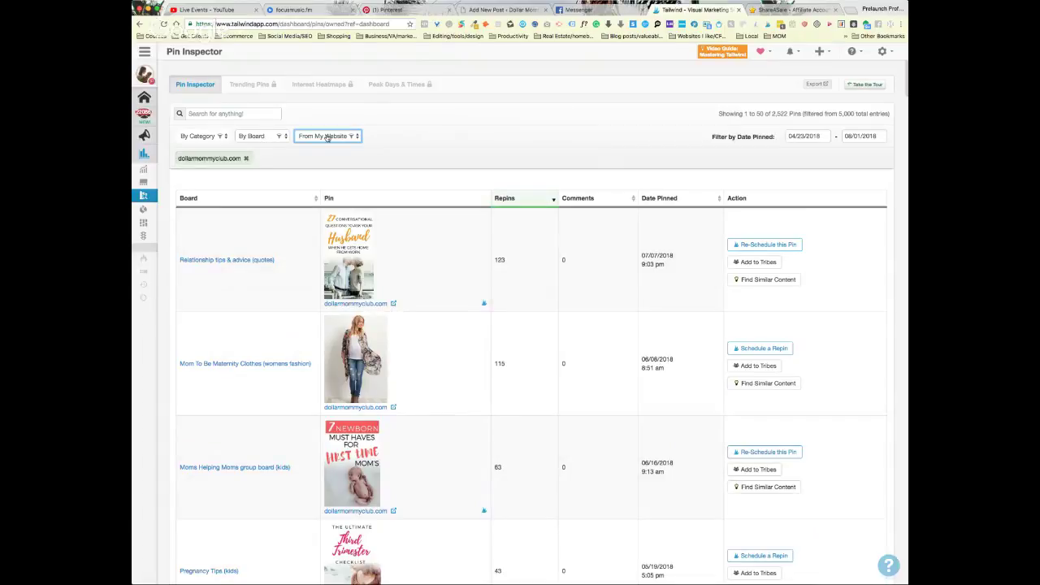
left_click(245, 159)
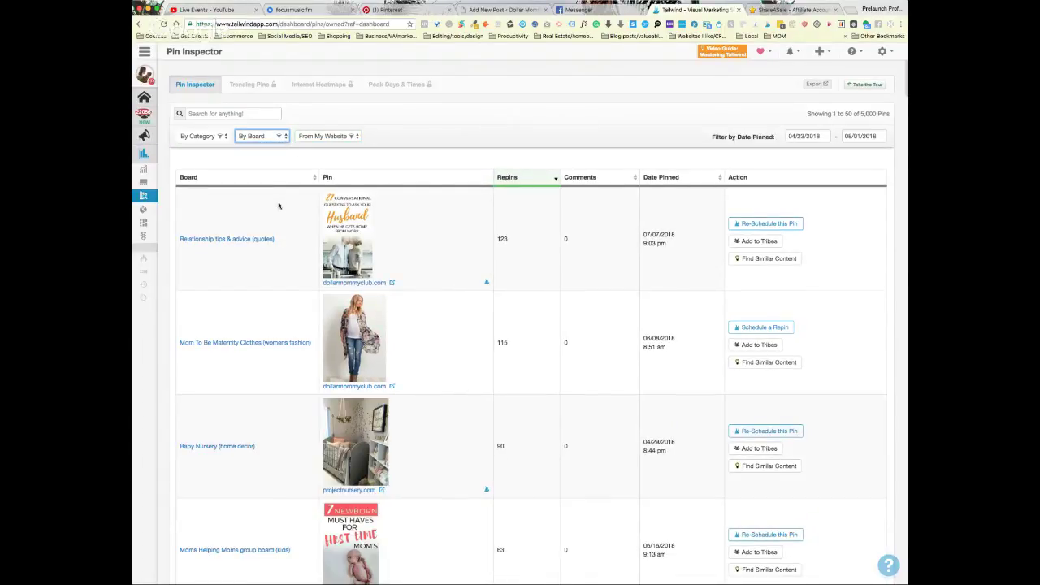
left_click(286, 161)
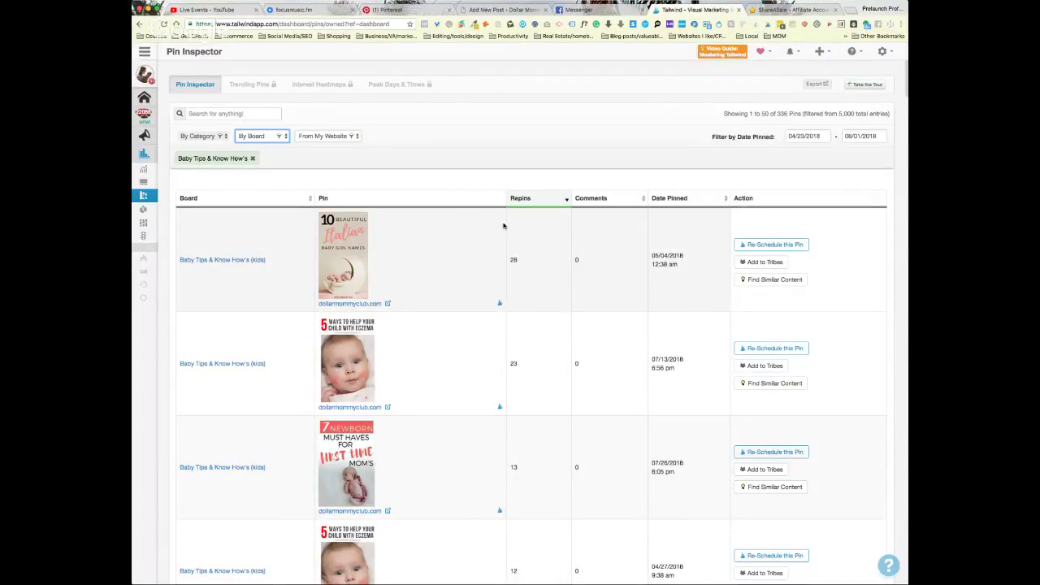
left_click(253, 160)
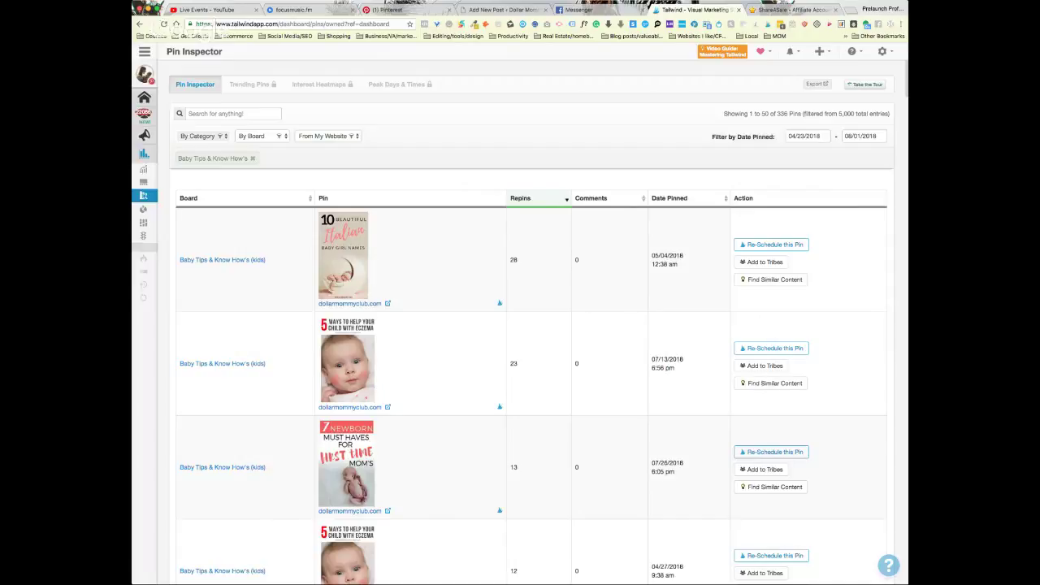
Examine the full list of pins in the Pin Inspector, ranked by repins.
scroll(543, 241, "down", 4)
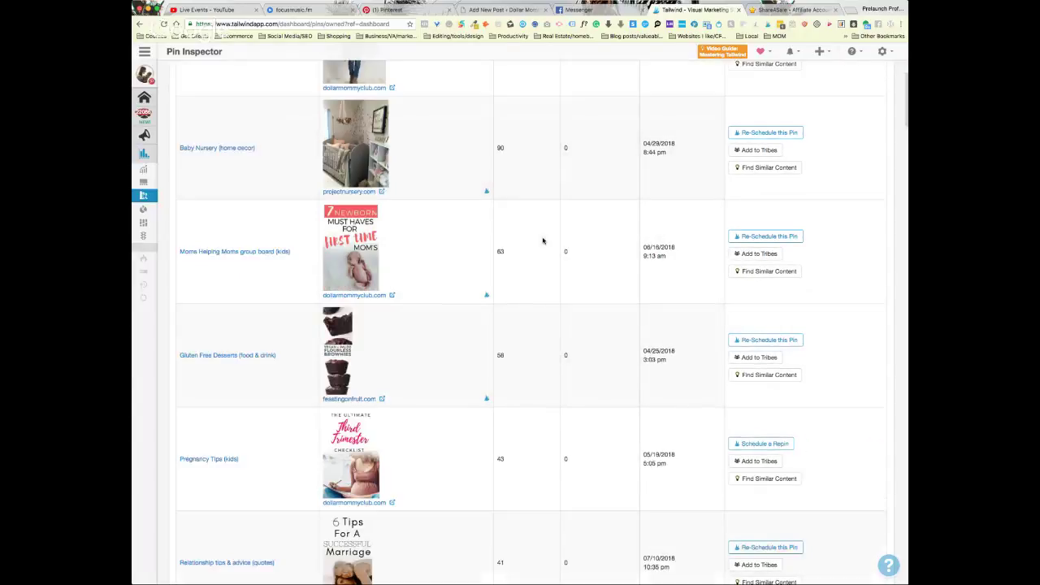
scroll(543, 240, "down", 3)
scroll(430, 253, "up", 5)
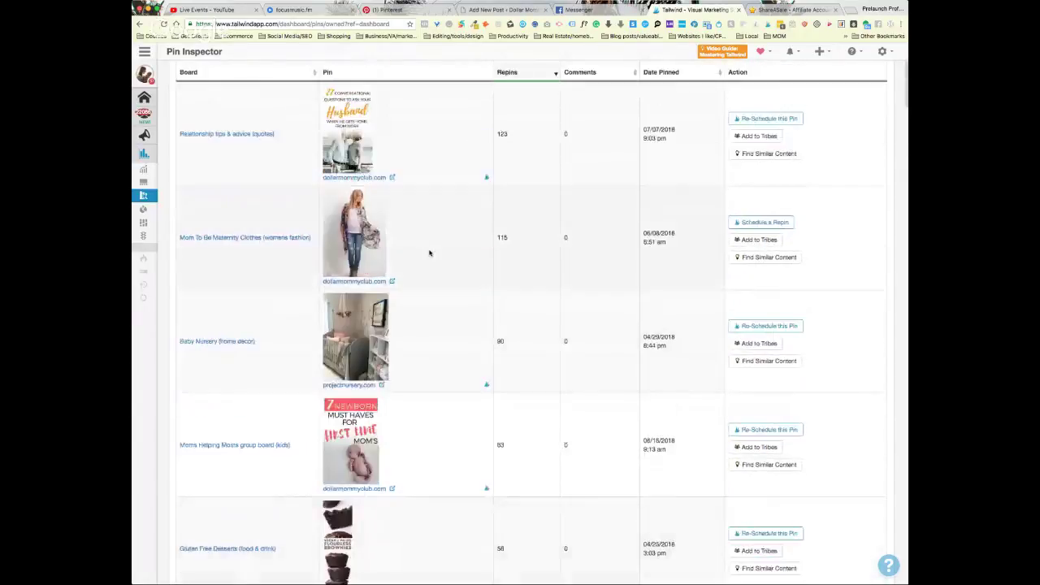
scroll(430, 252, "up", 2)
scroll(429, 253, "down", 8)
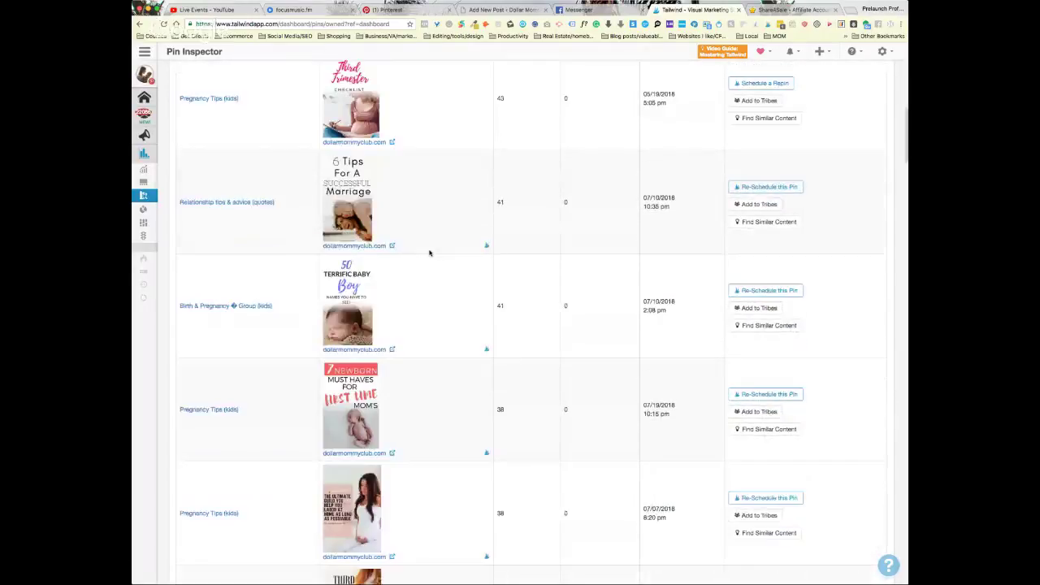
scroll(430, 253, "down", 15)
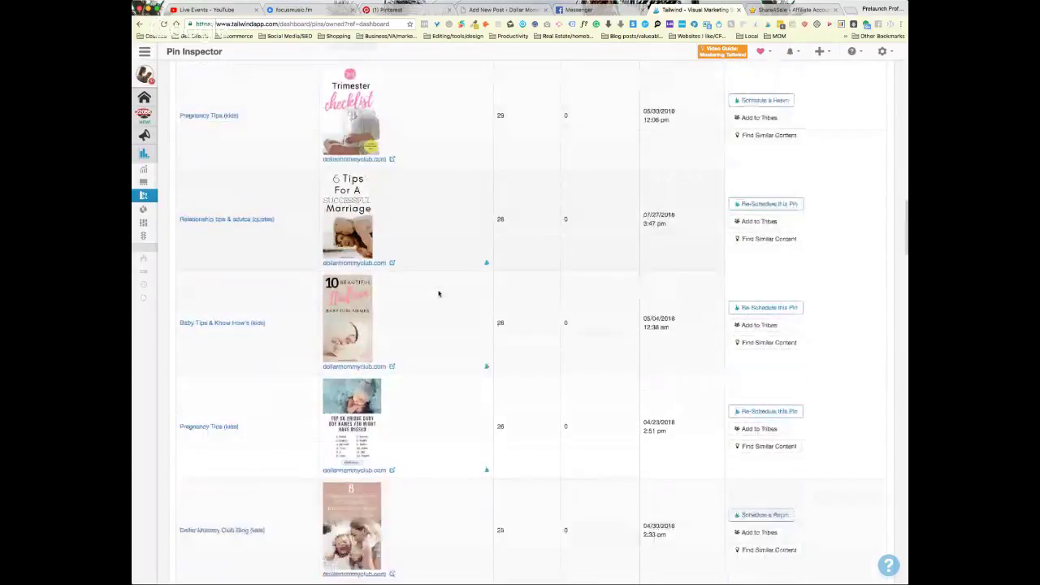
scroll(439, 294, "down", 1)
scroll(439, 294, "up", 15)
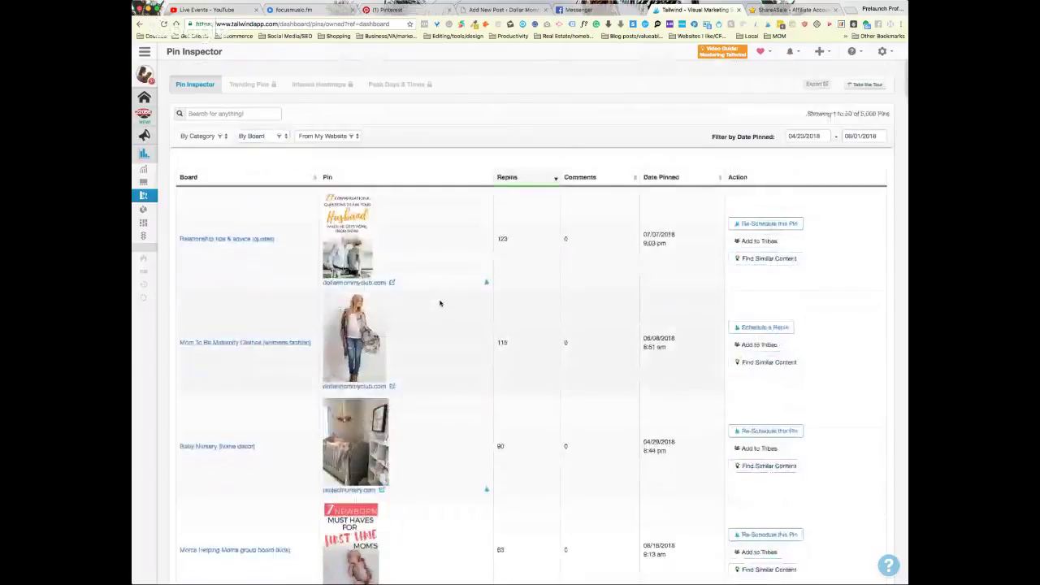
Open the follower trends from the weekly summary and read the explanations of Virality Score, Engagement Score and Engagement Rate.
mouse_move(154, 189)
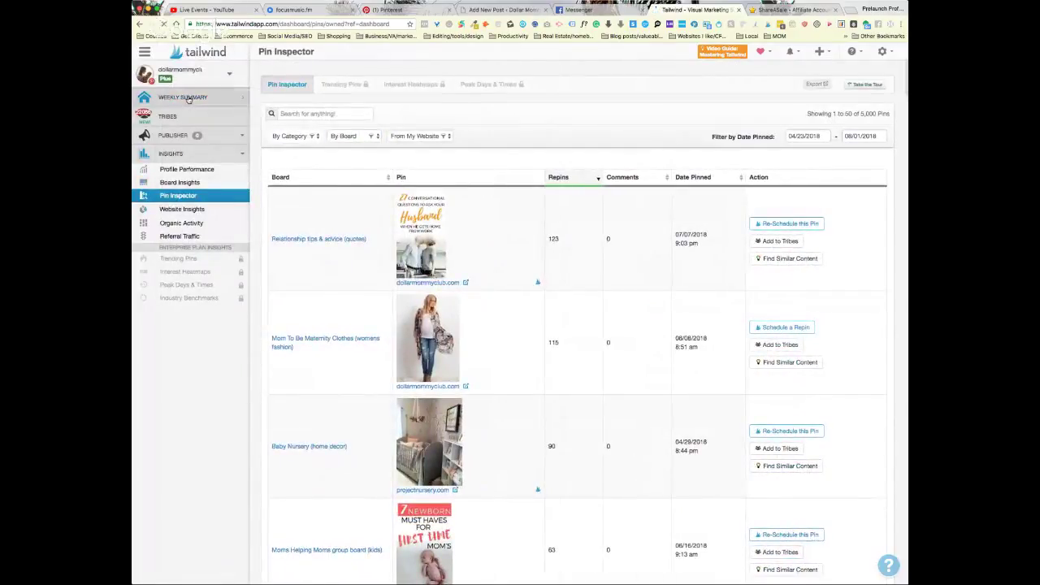
left_click(188, 98)
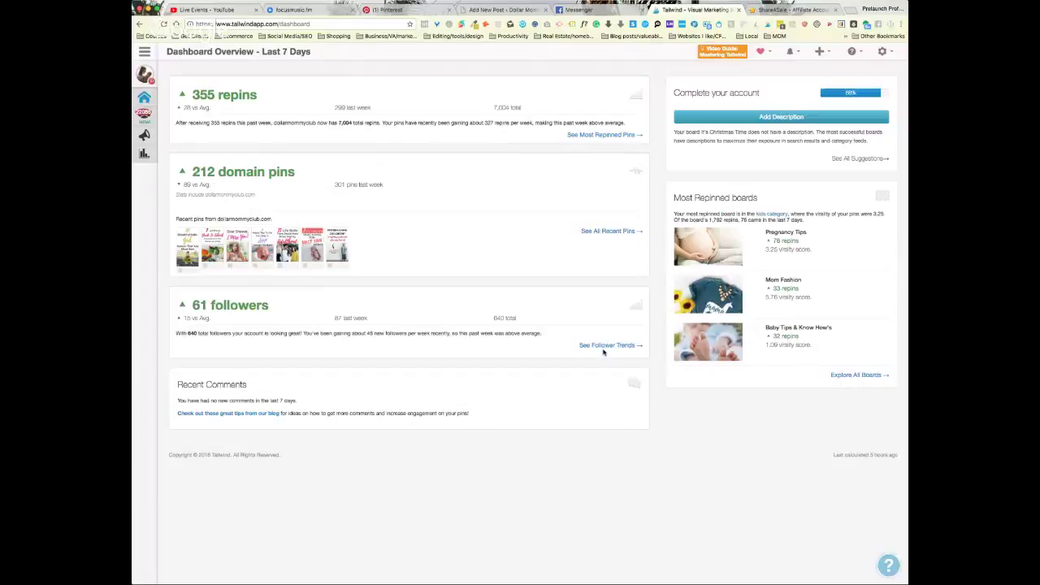
left_click(610, 346)
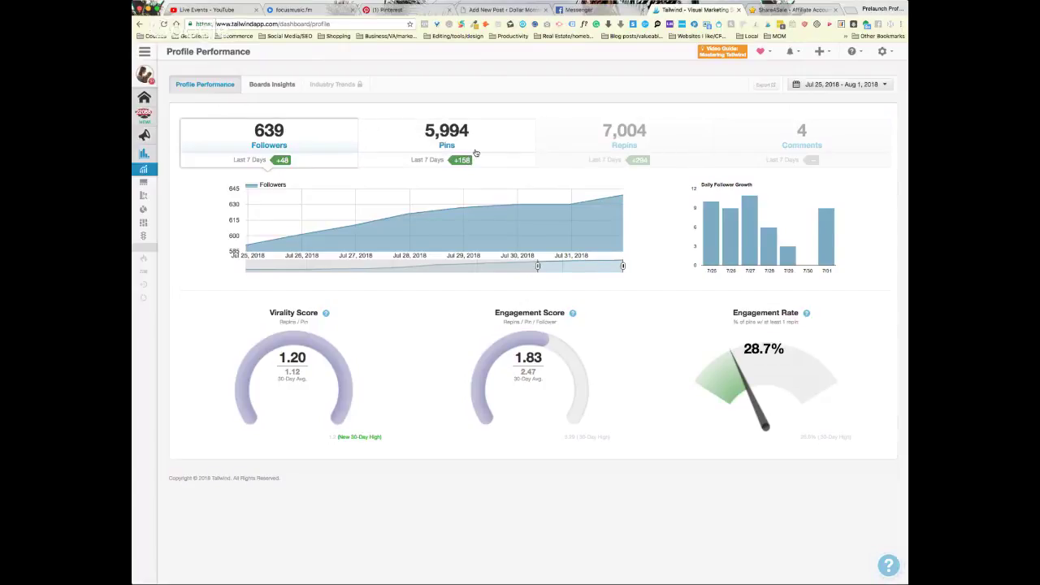
mouse_move(325, 314)
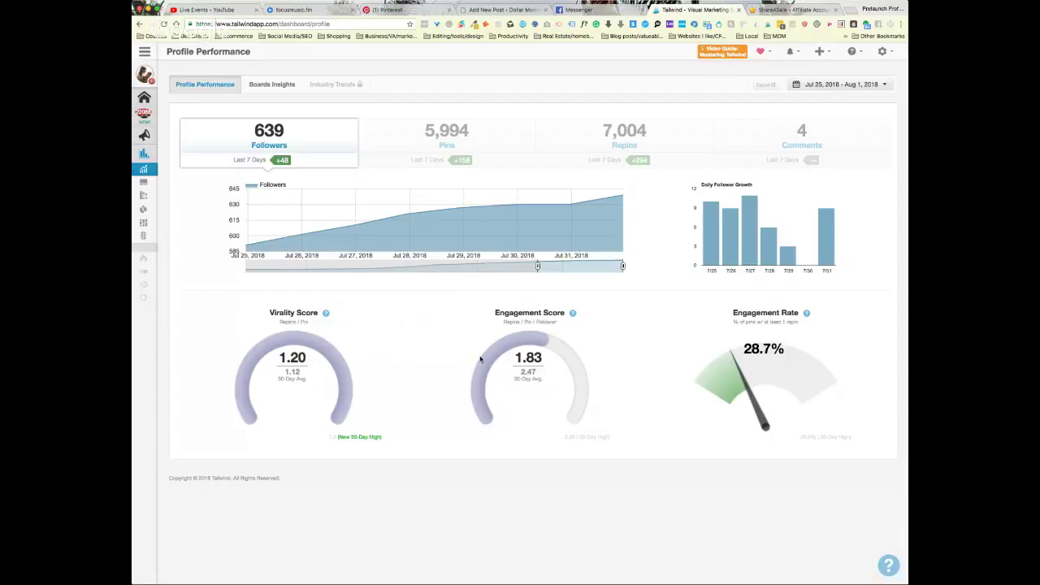
mouse_move(573, 315)
mouse_move(807, 314)
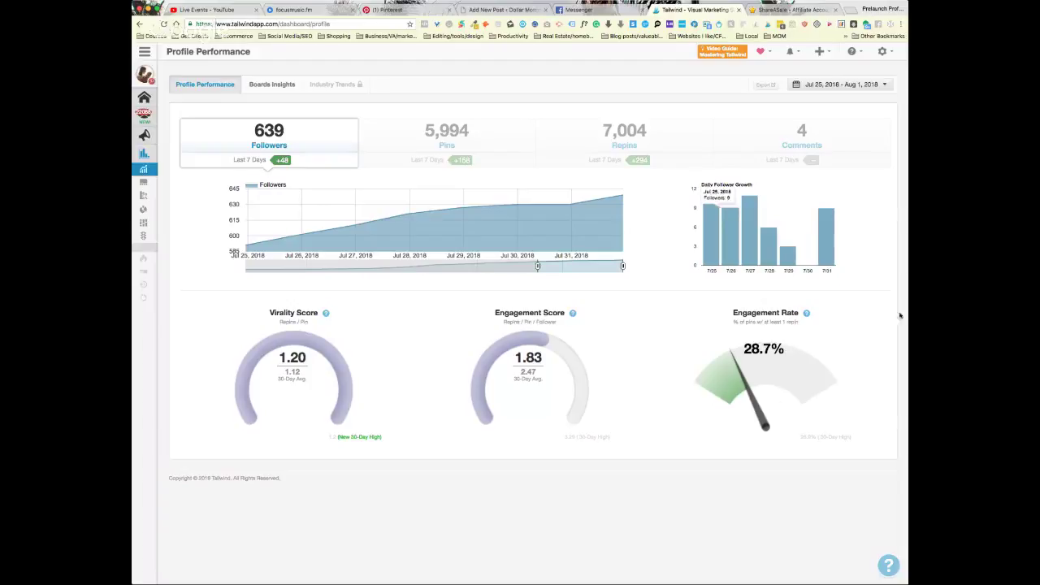
Open Tribes and switch to the "Babies, babies, babies!" tribe.
left_click(169, 115)
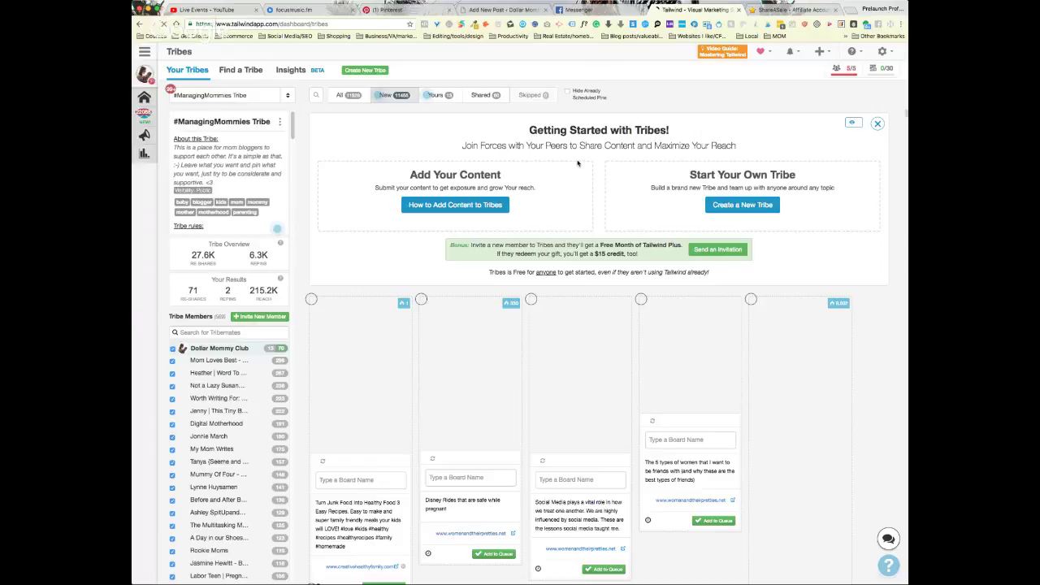
left_click(265, 97)
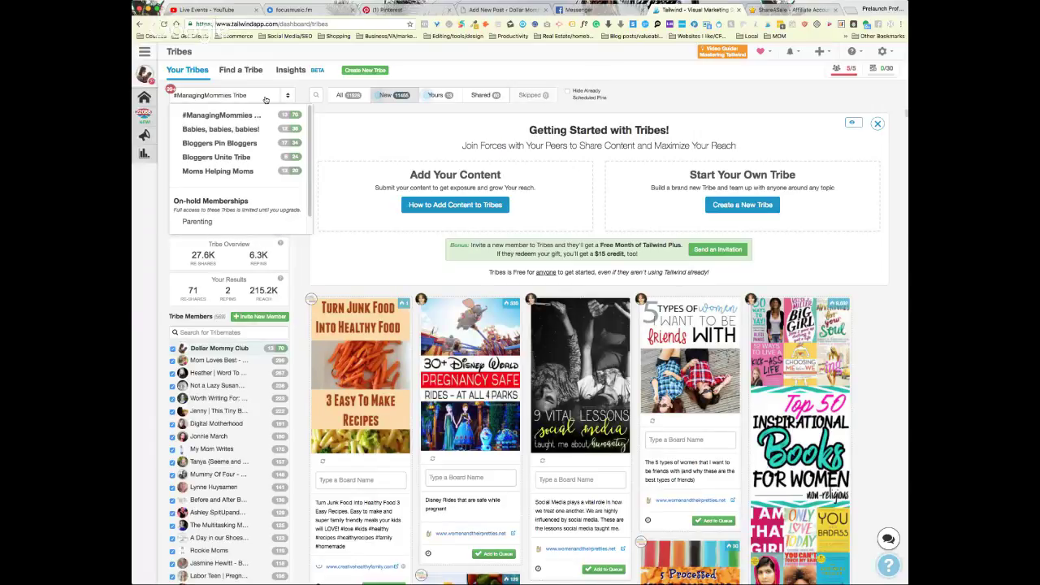
left_click(220, 129)
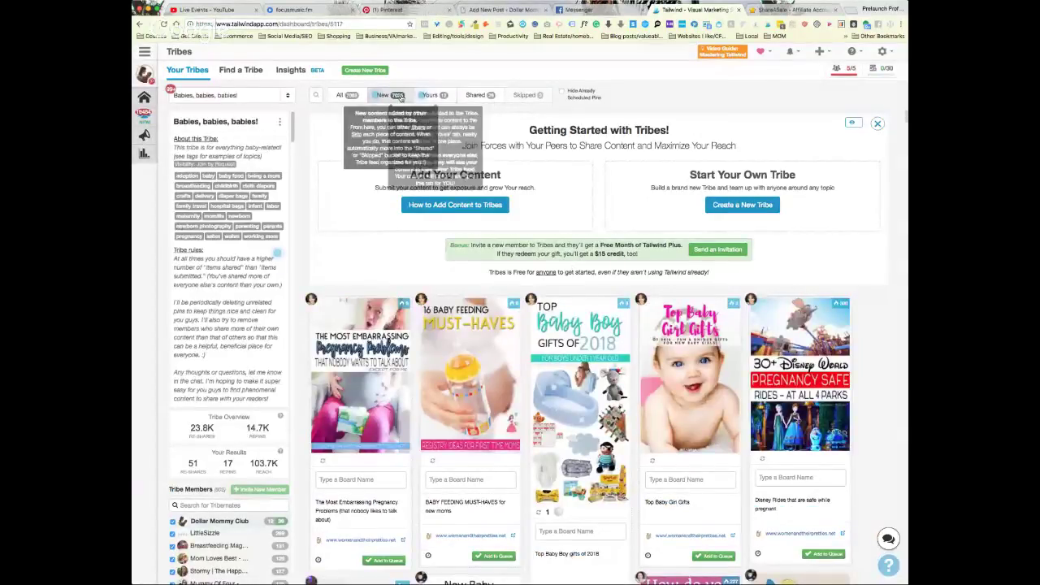
Examine the new pins shared by other members of the "Babies, babies, babies!" tribe and their re-share counts.
scroll(807, 411, "down", 1)
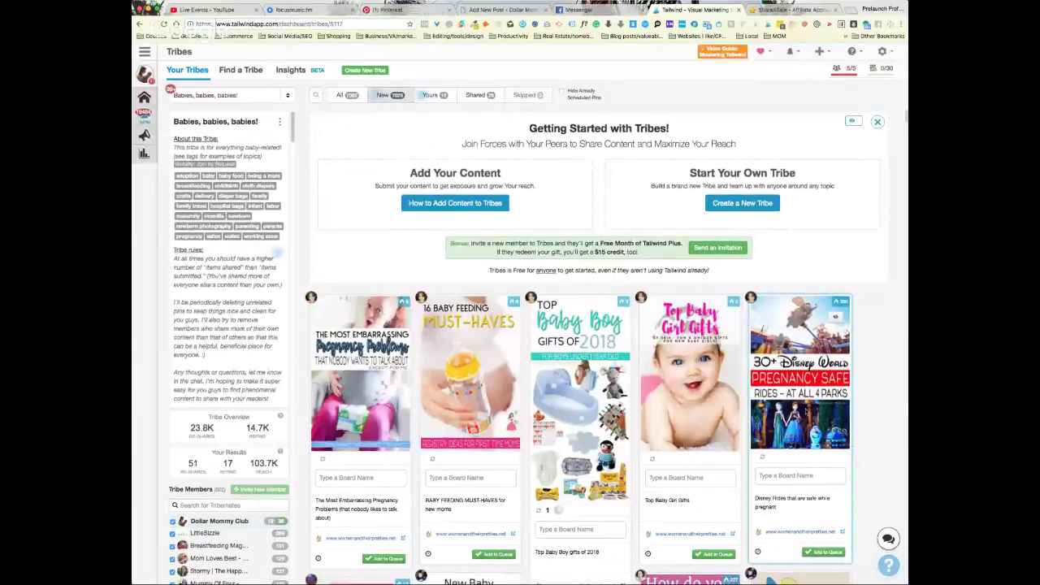
scroll(561, 407, "down", 5)
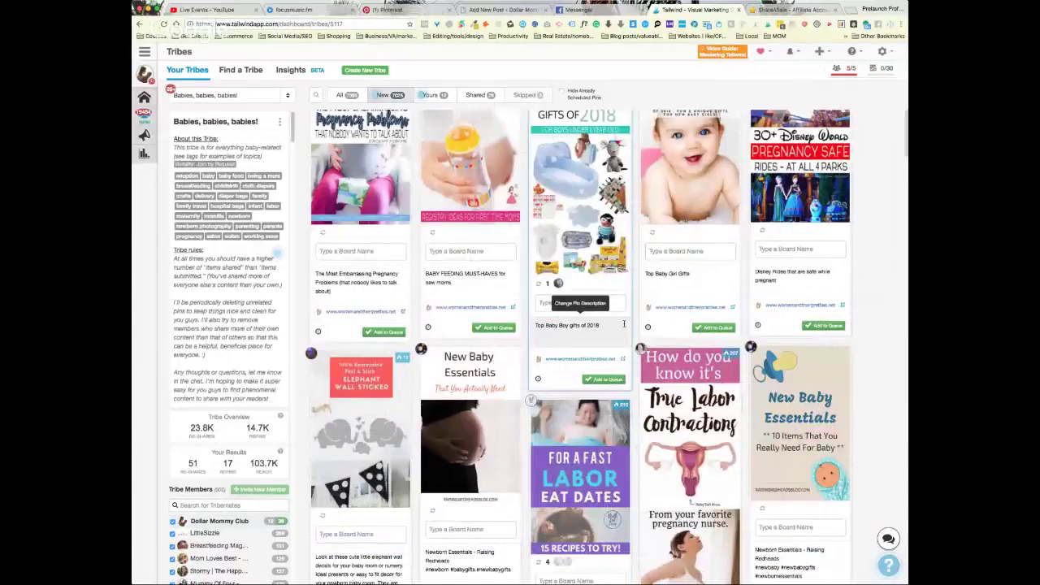
scroll(624, 323, "down", 5)
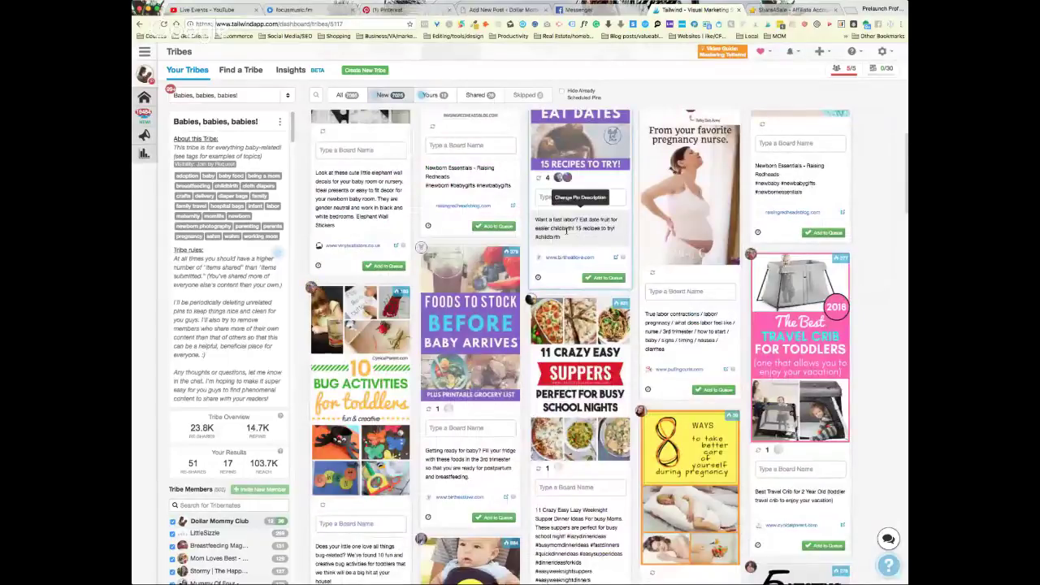
scroll(567, 230, "up", 3)
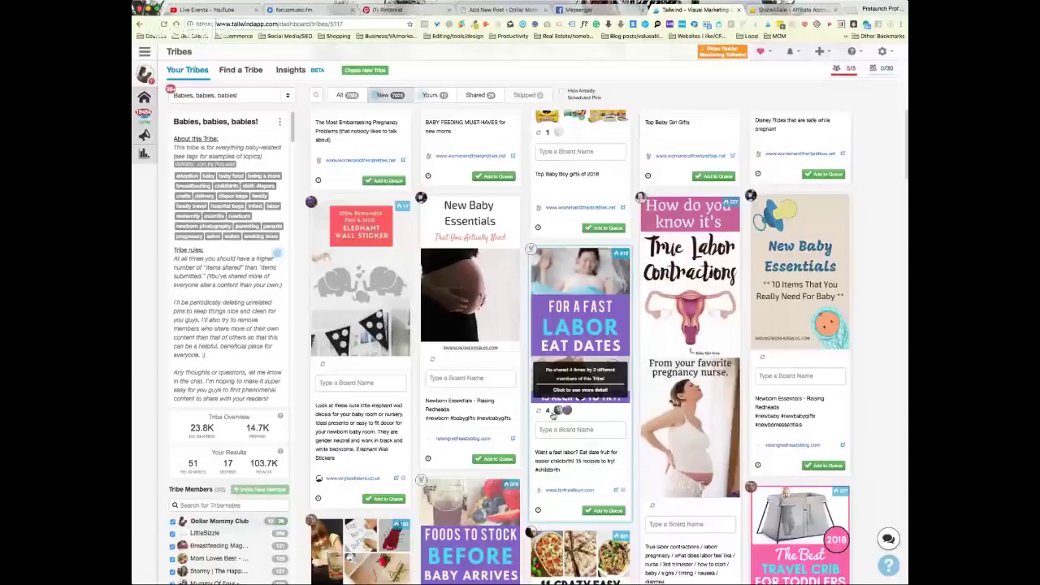
scroll(553, 415, "down", 4)
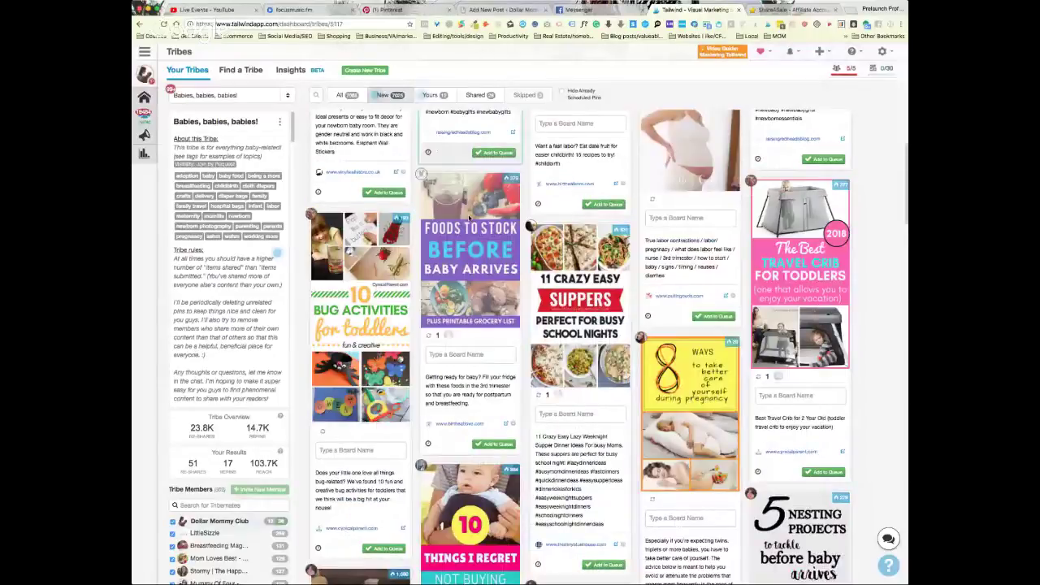
scroll(470, 217, "down", 6)
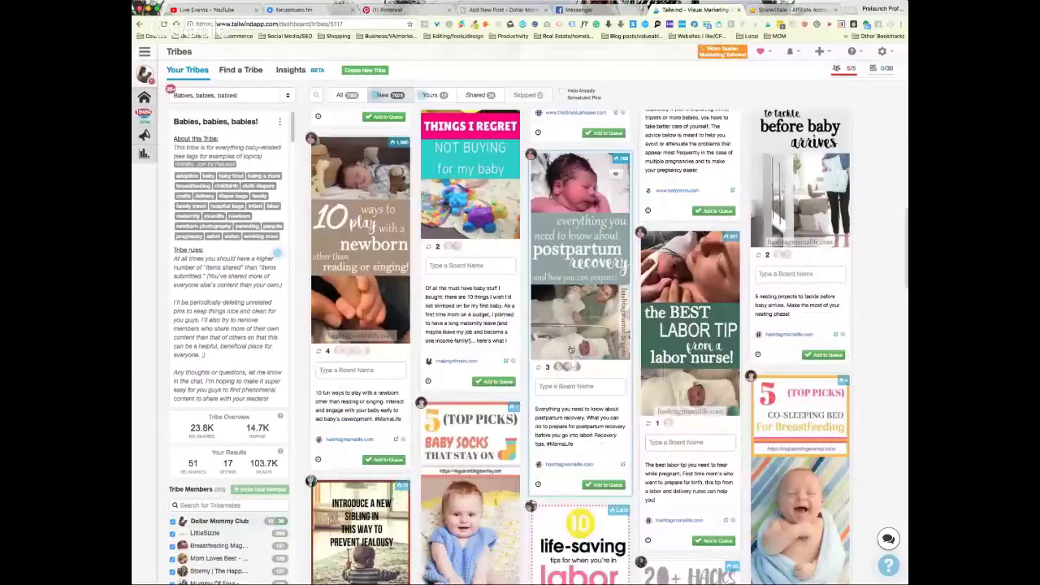
scroll(571, 349, "down", 6)
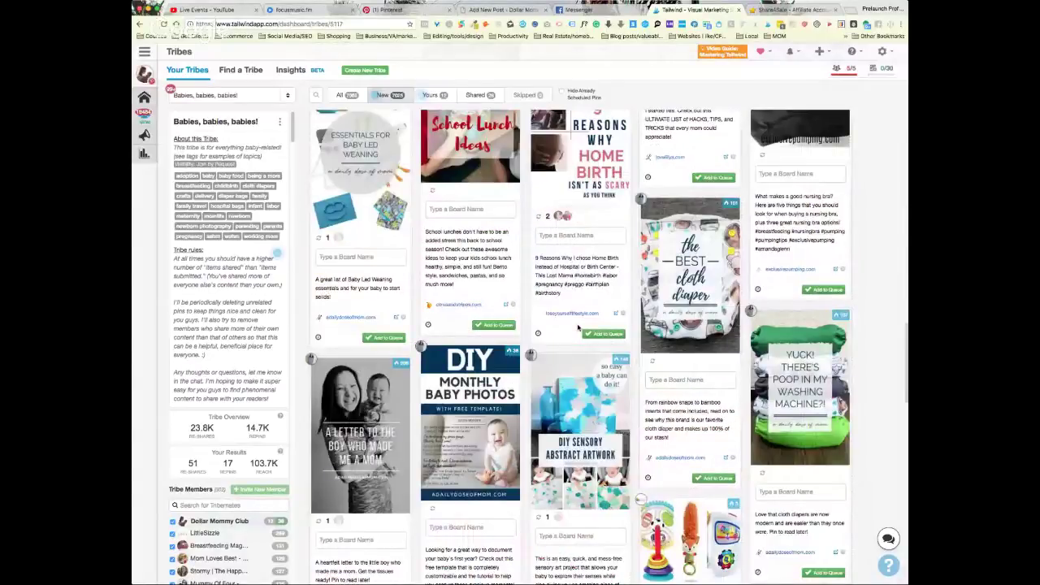
scroll(578, 327, "down", 6)
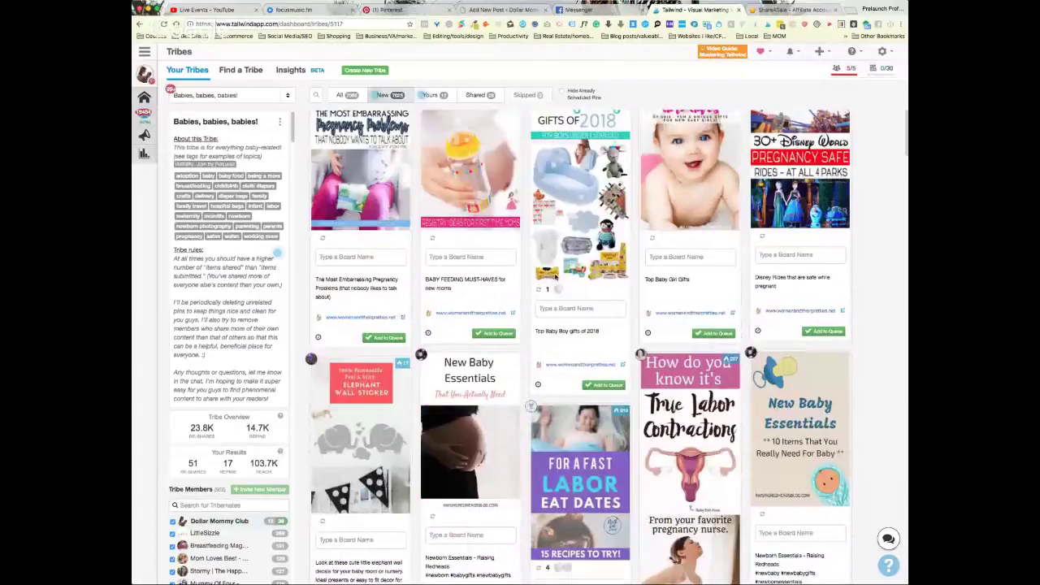
scroll(555, 277, "up", 3)
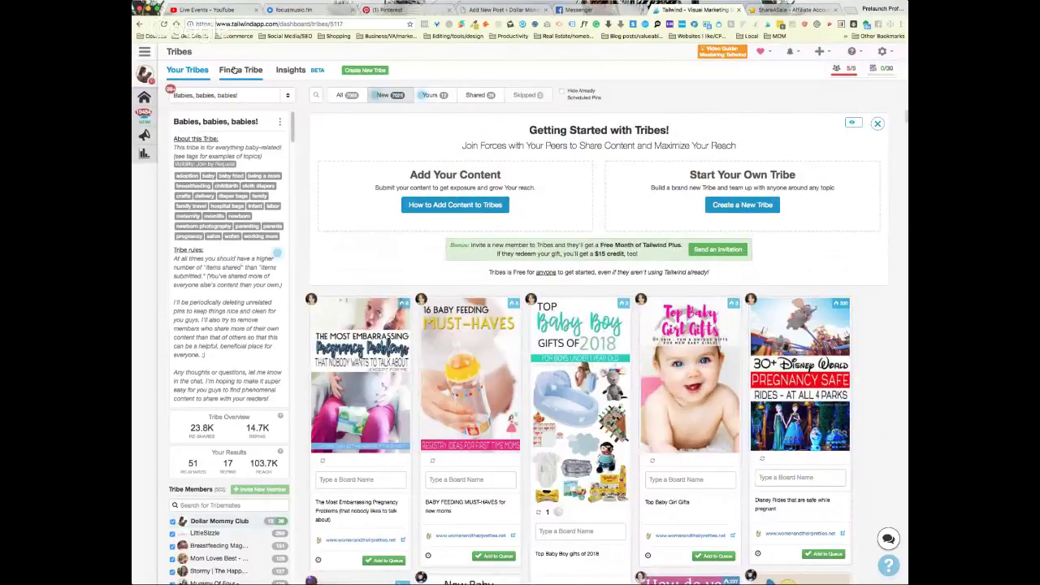
Open the Find a Tribe page to view the popular Tribes categories and topics.
left_click(348, 96)
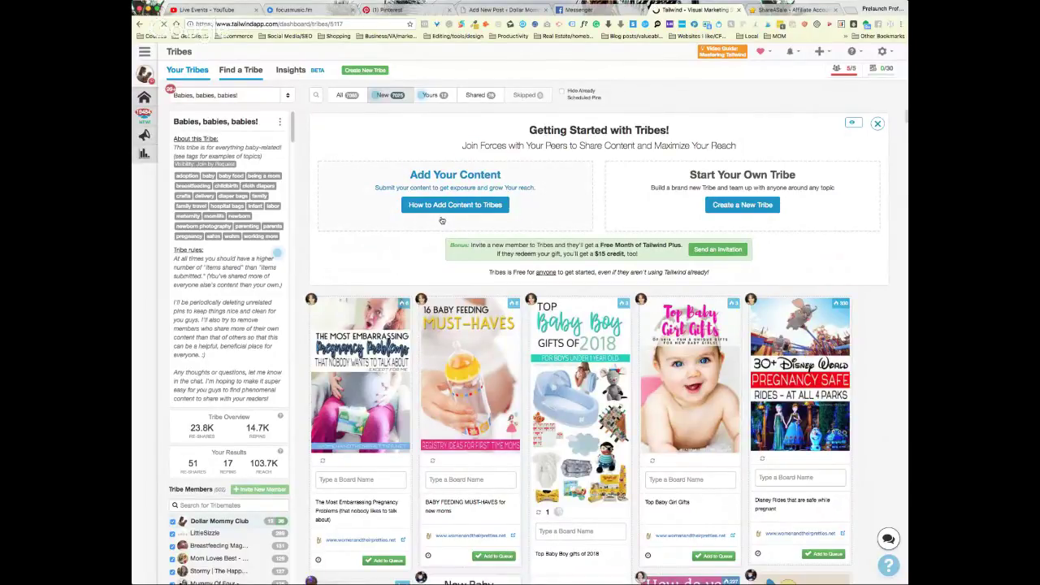
left_click(232, 70)
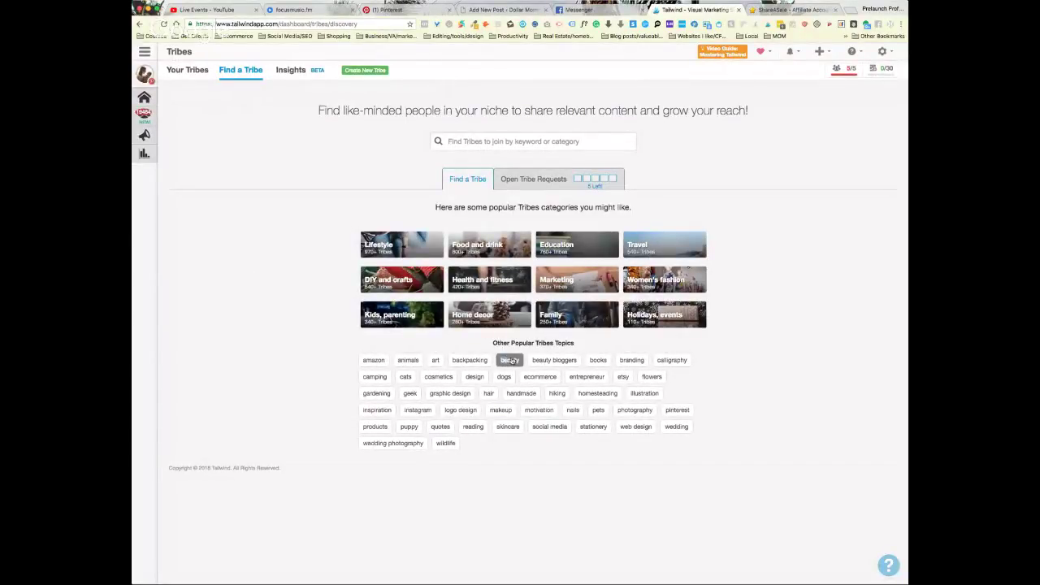
Filter the Tribes by the "beauty" topic and examine the listed tribes' member counts, activity levels and join options.
left_click(510, 360)
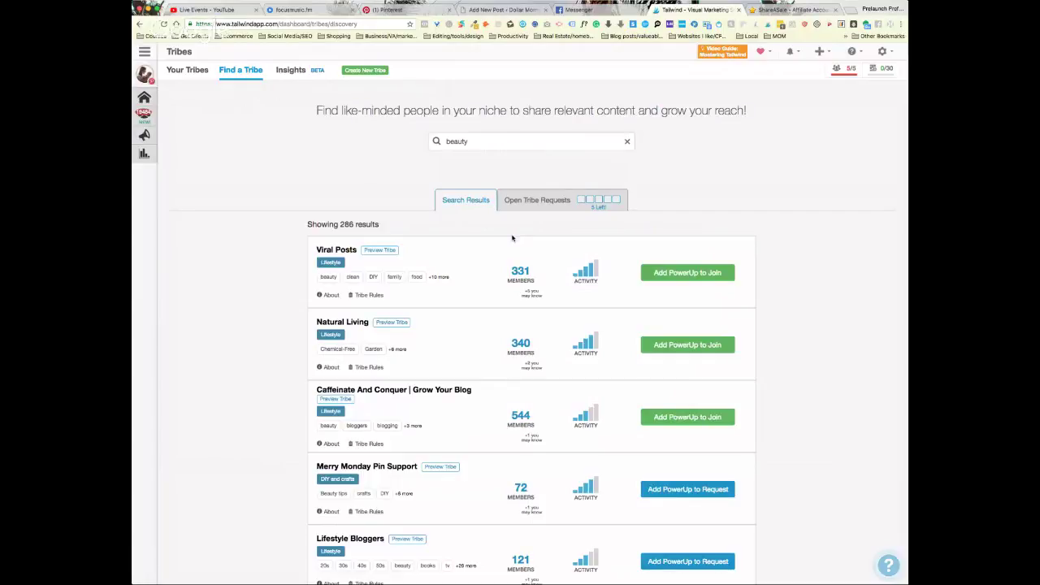
scroll(553, 179, "down", 3)
scroll(596, 179, "down", 3)
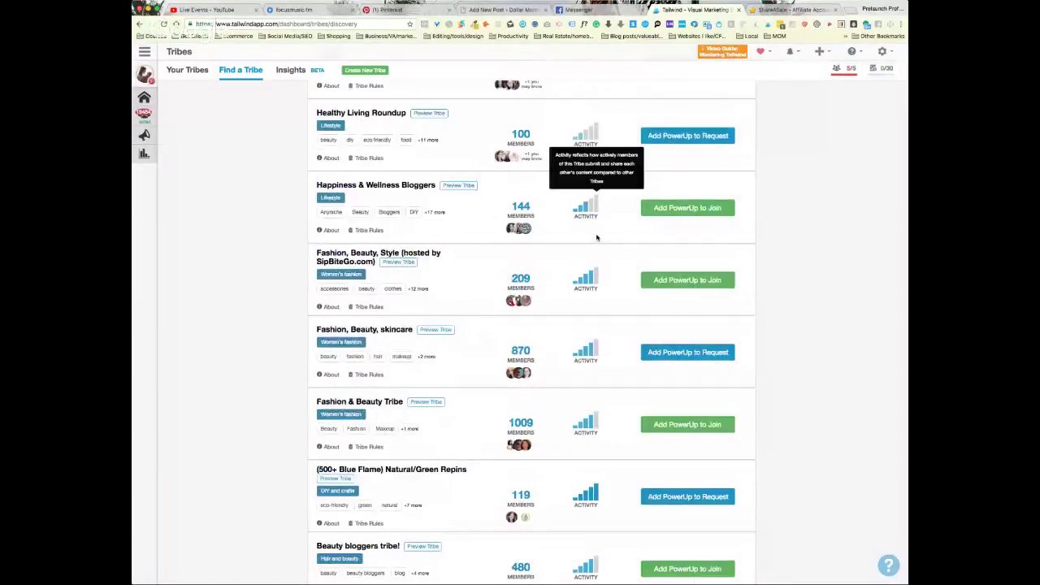
scroll(597, 237, "down", 3)
scroll(596, 237, "down", 3)
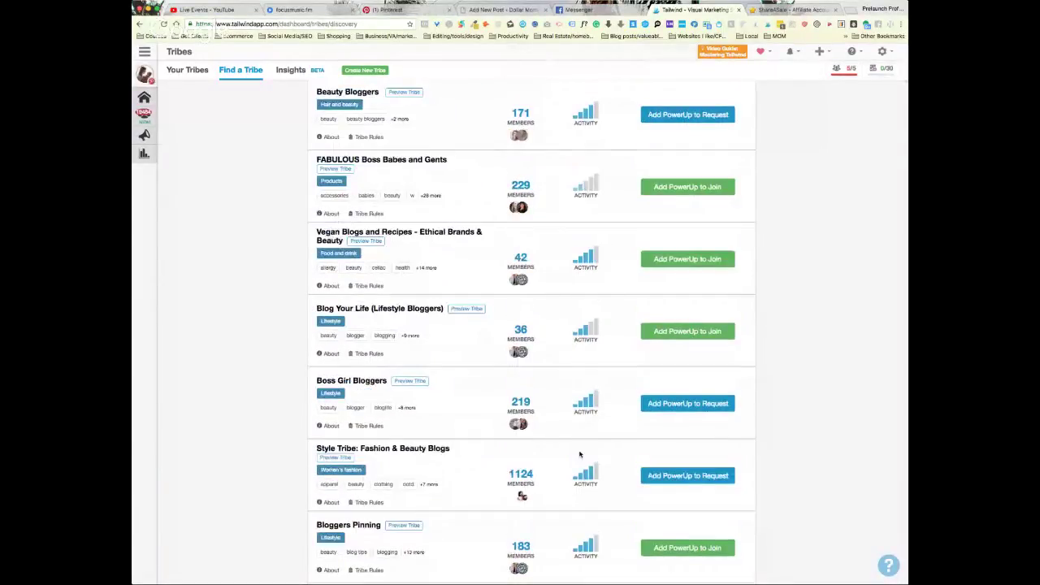
scroll(586, 422, "down", 5)
scroll(588, 416, "down", 7)
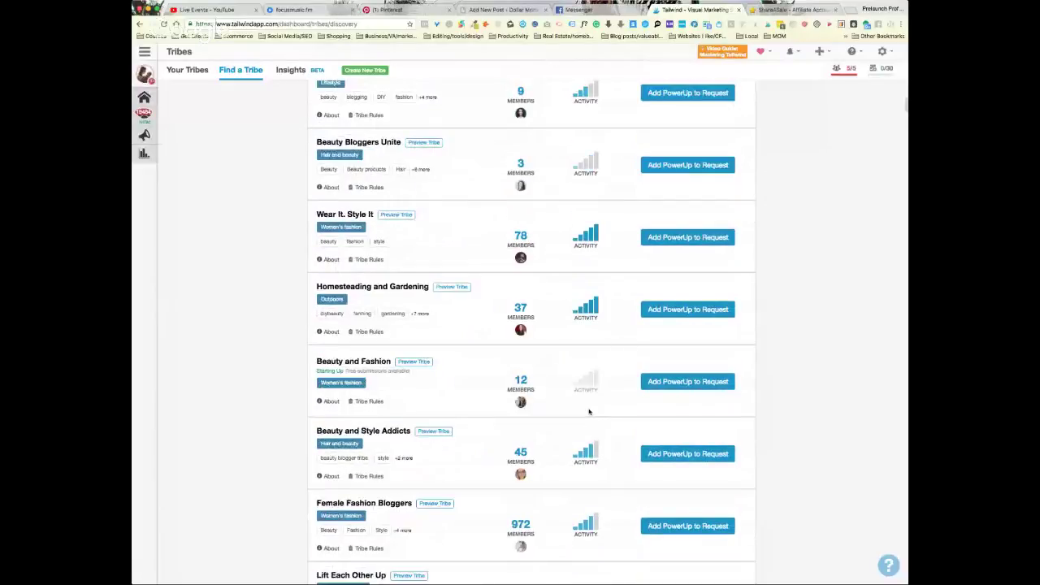
scroll(589, 411, "down", 5)
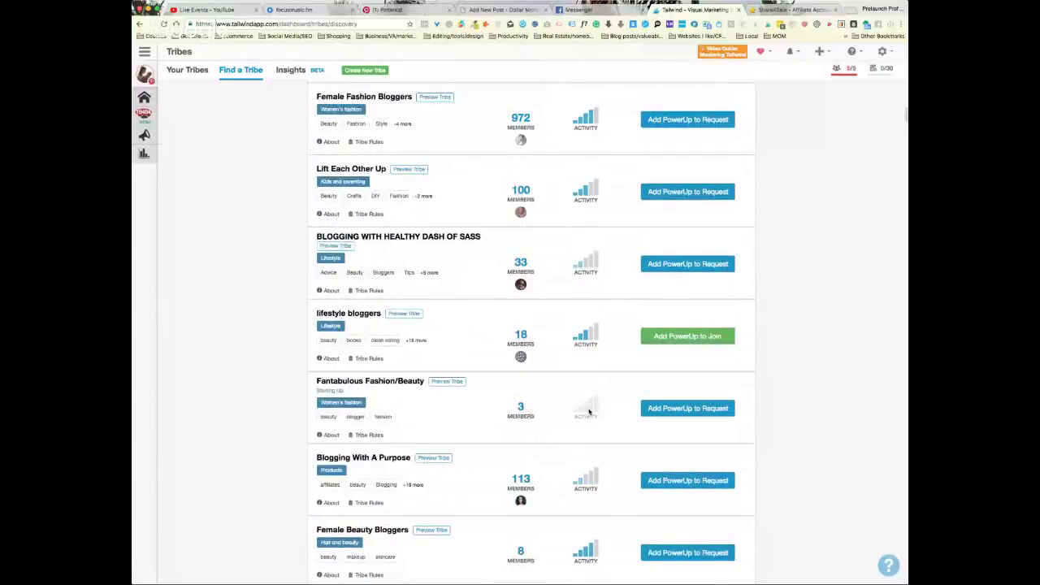
scroll(589, 412, "down", 4)
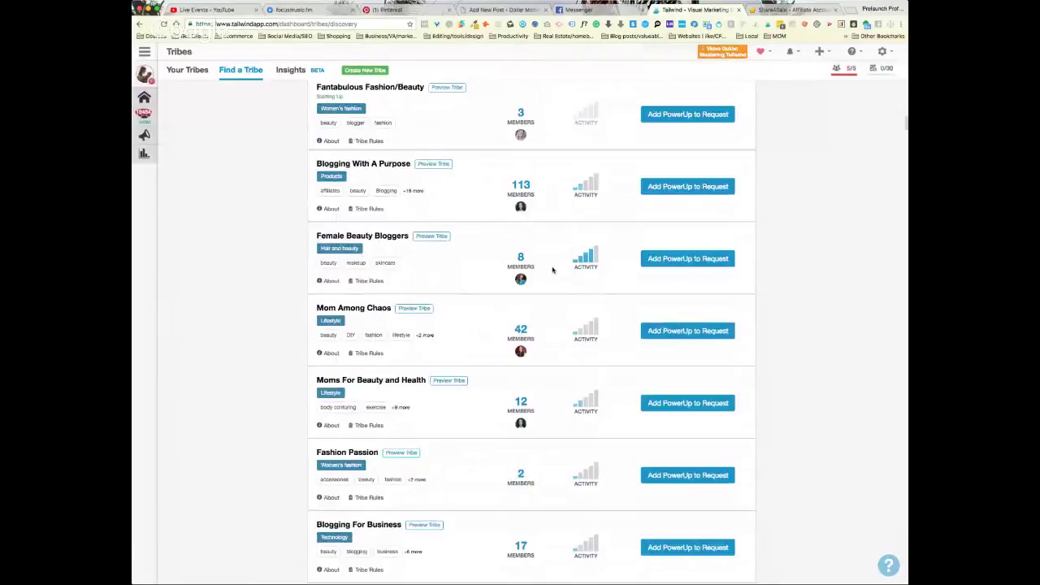
scroll(552, 270, "up", 7)
scroll(549, 273, "up", 10)
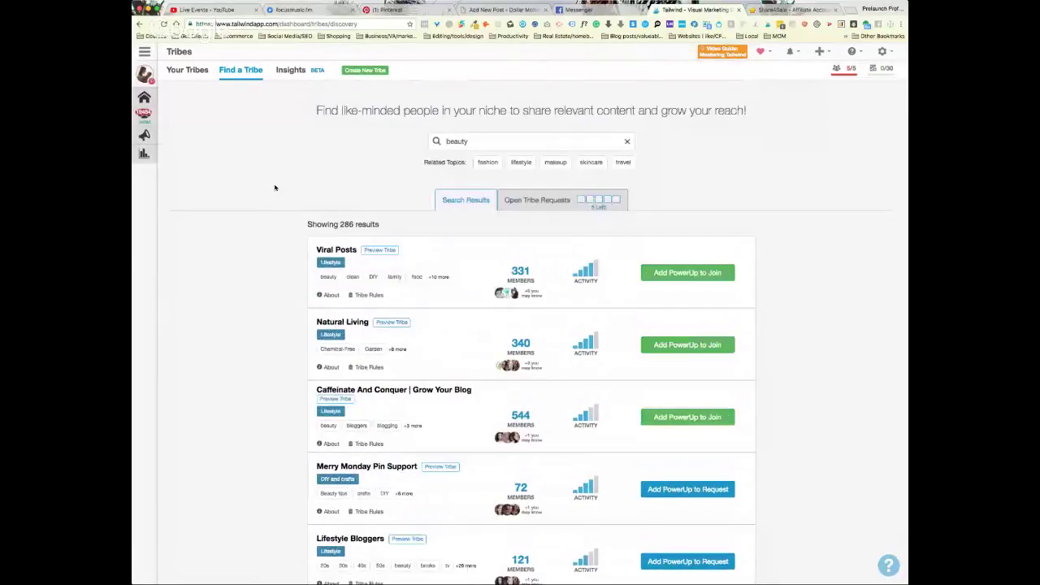
Read the Pin From Instagram description among the Publisher options and open the Drafts page.
left_click(160, 136)
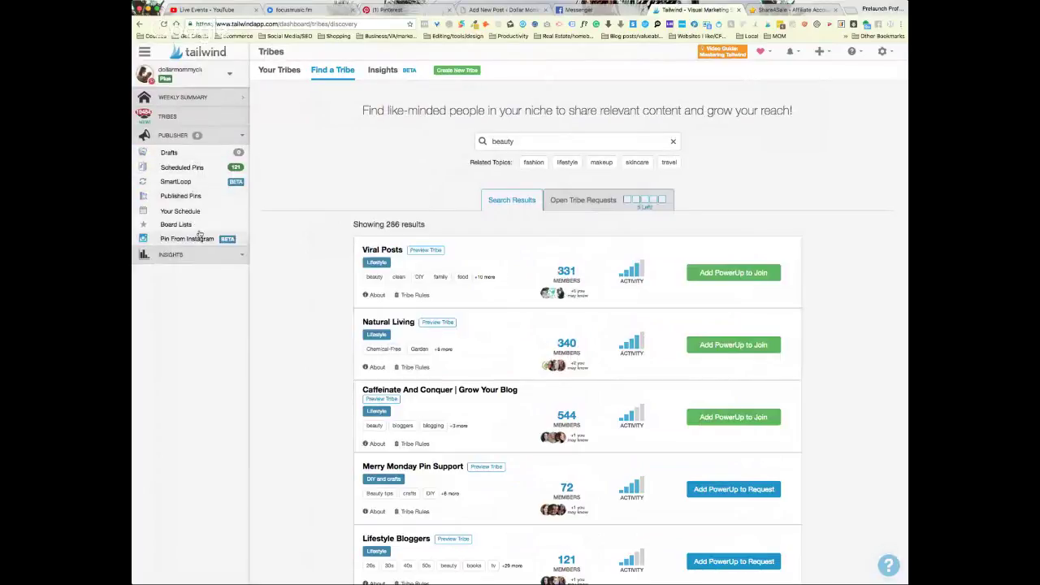
mouse_move(246, 183)
mouse_move(181, 241)
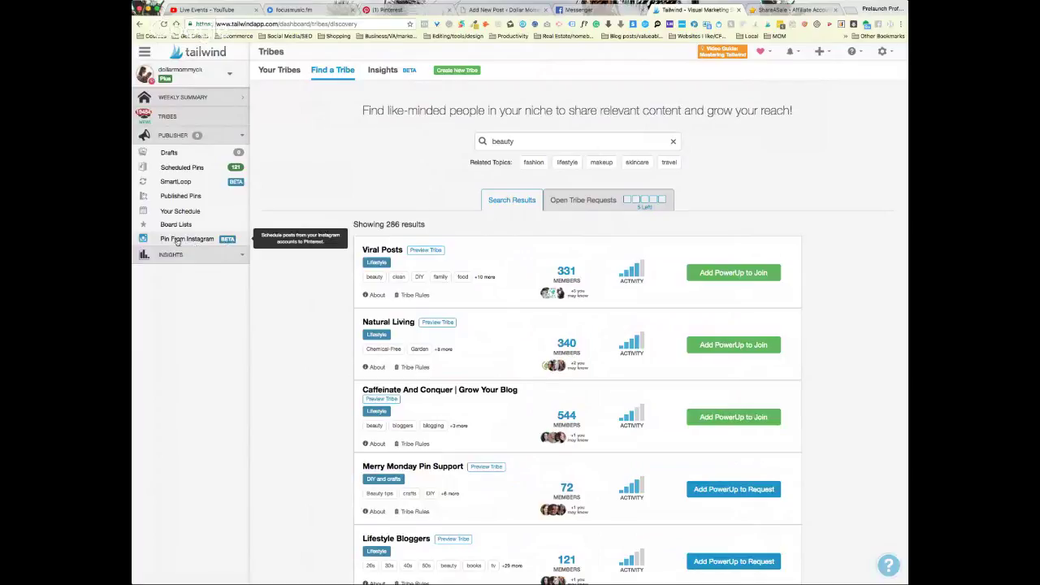
left_click(177, 152)
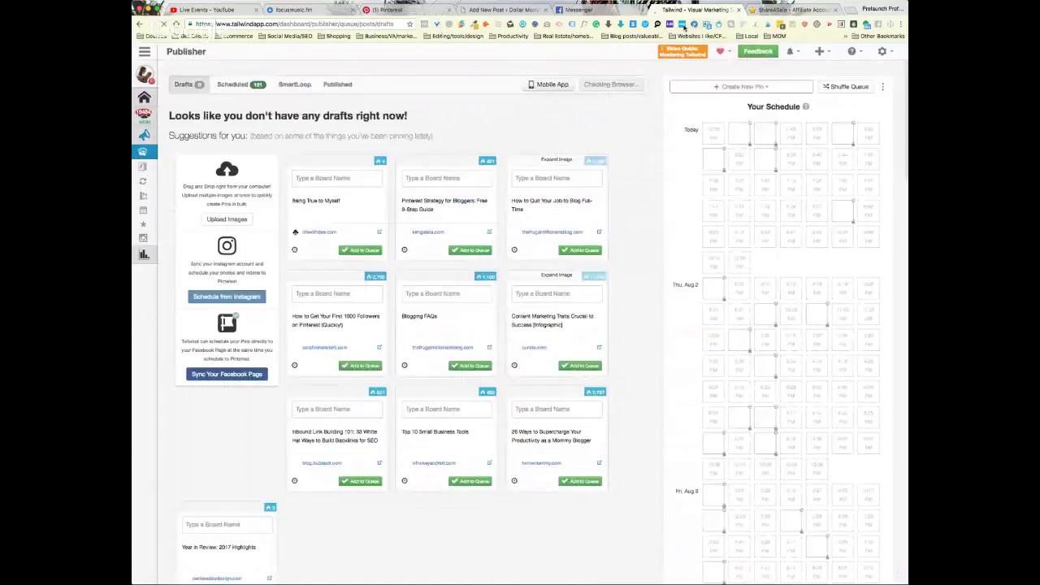
Switch to Pinterest and view the suggested pins in the home feed.
left_click(420, 11)
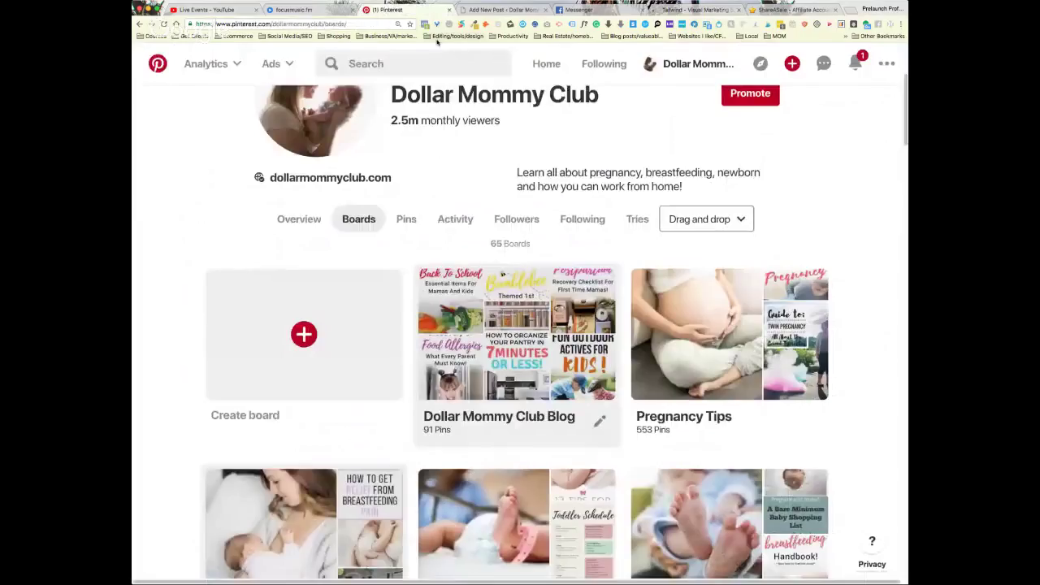
left_click(546, 64)
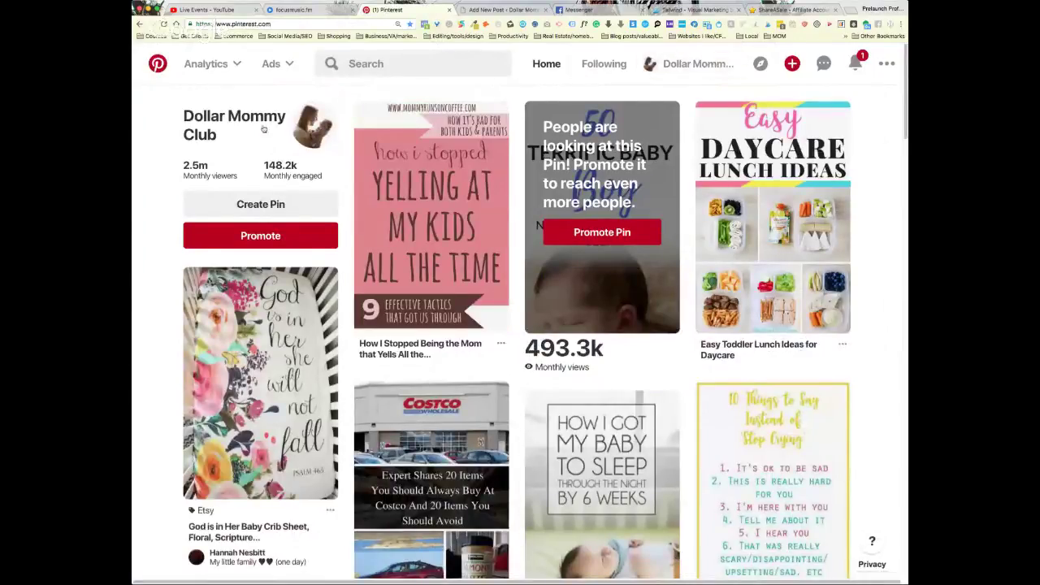
scroll(657, 356, "down", 1)
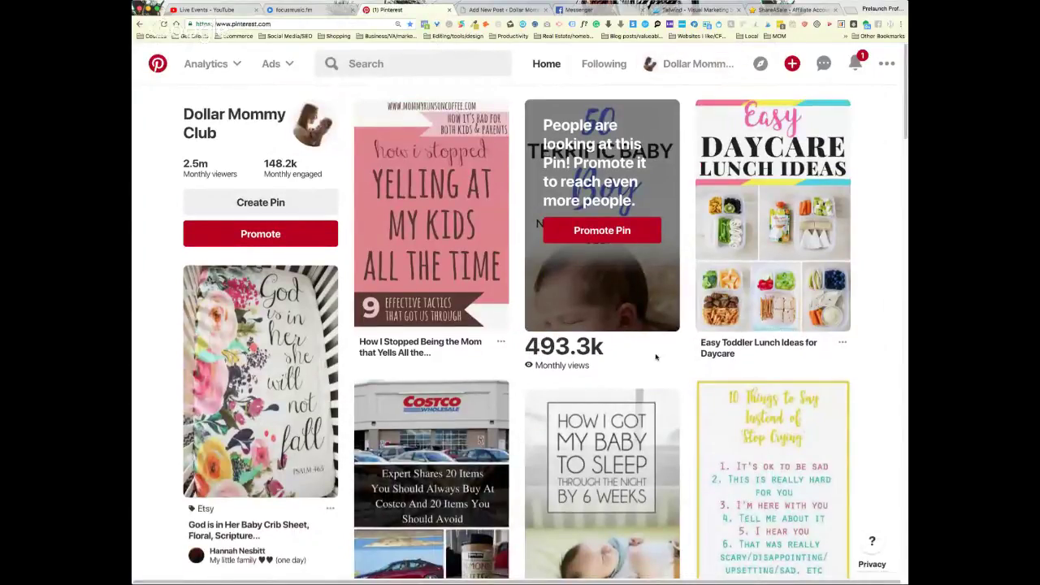
scroll(657, 356, "down", 3)
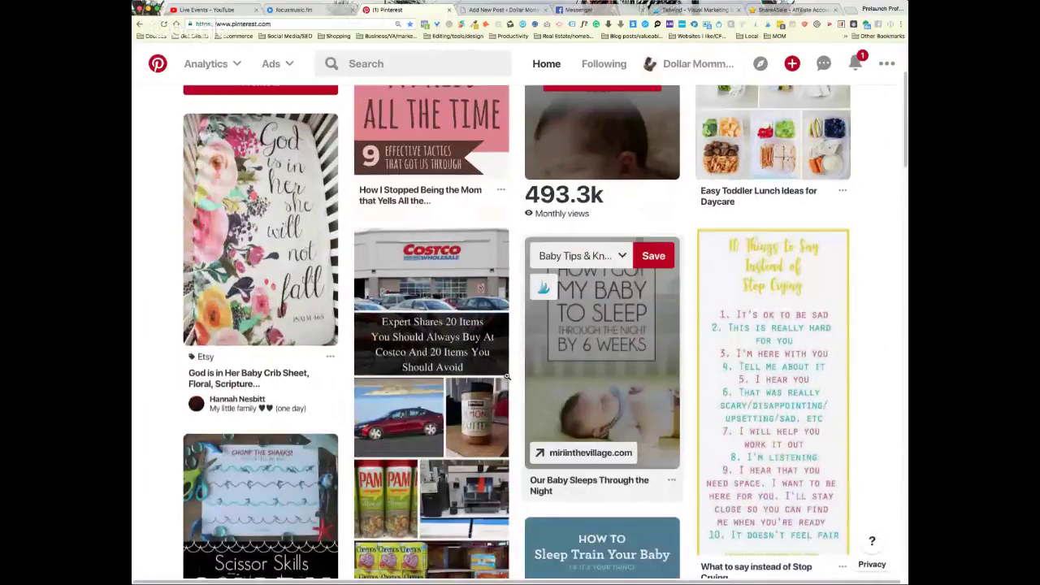
scroll(508, 377, "up", 3)
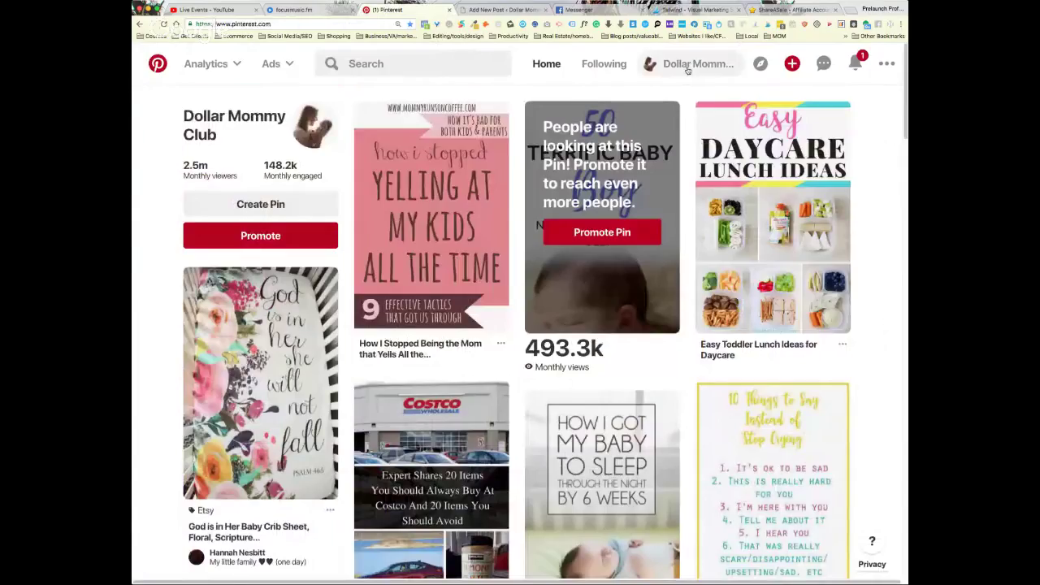
Go to the profile's boards and open the "PARENTING." group board.
left_click(688, 65)
left_click(406, 434)
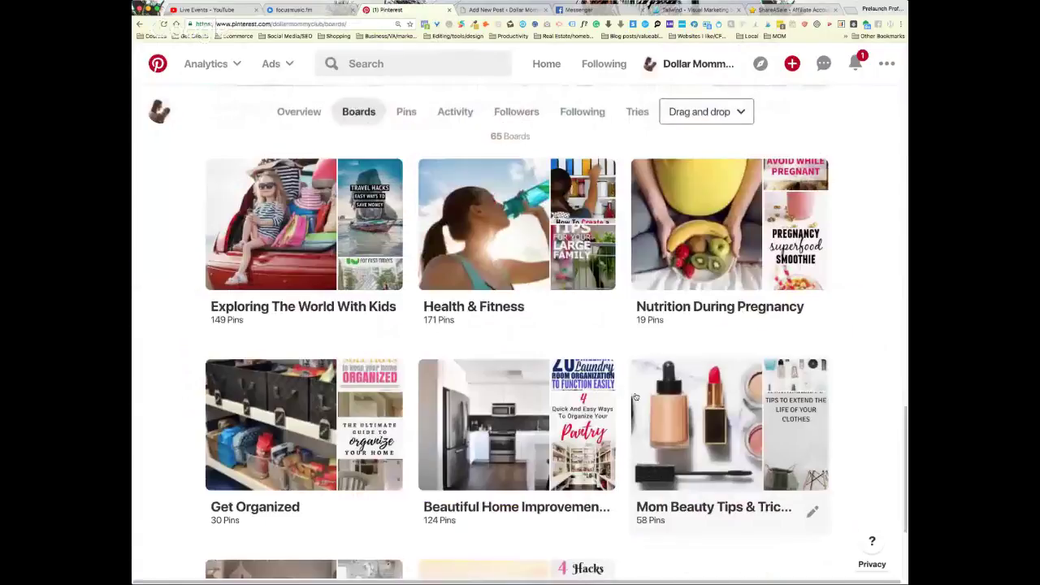
scroll(636, 396, "up", 5)
scroll(637, 397, "up", 4)
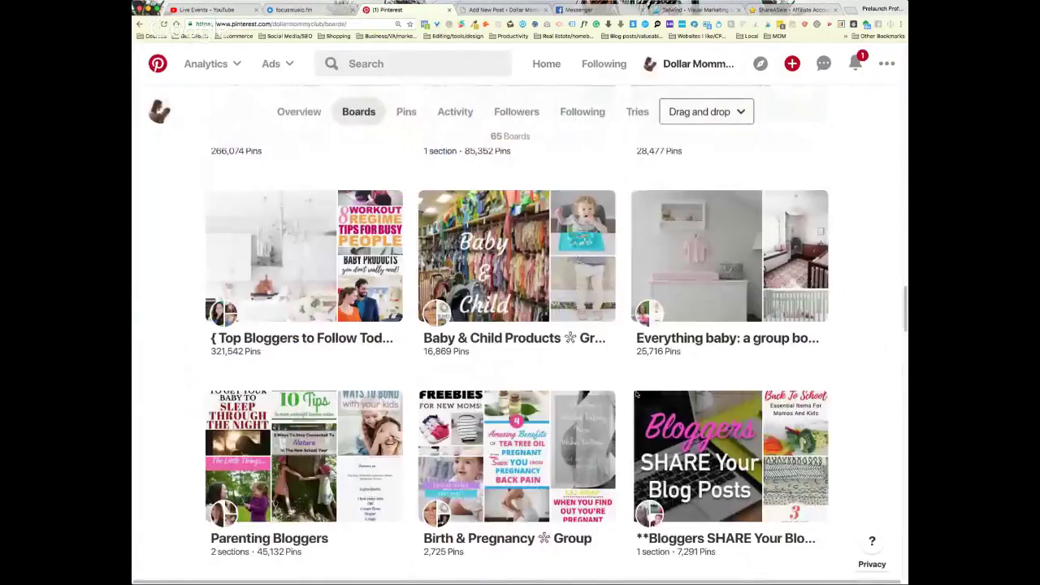
scroll(637, 395, "up", 5)
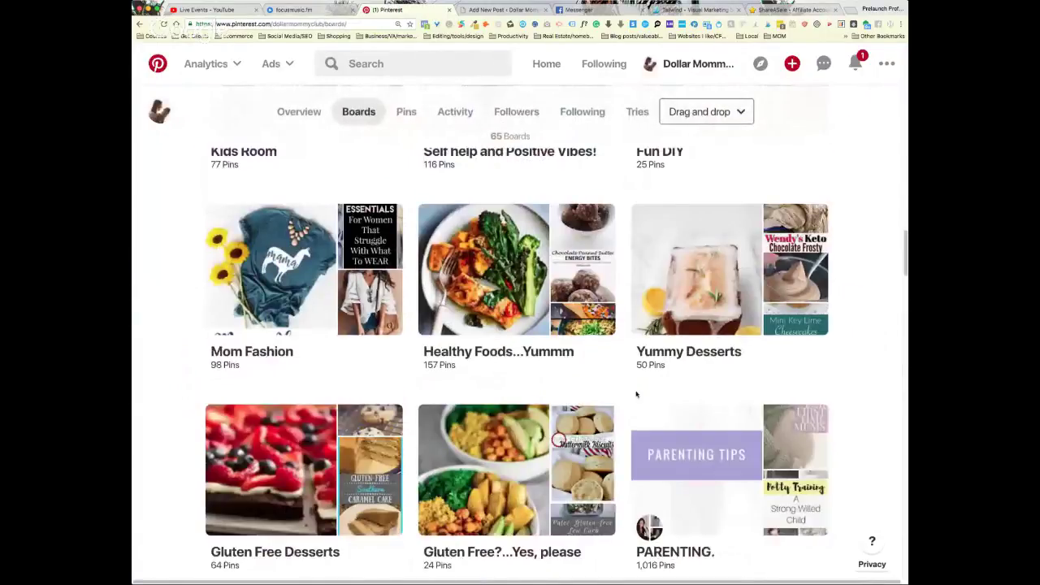
left_click(667, 405)
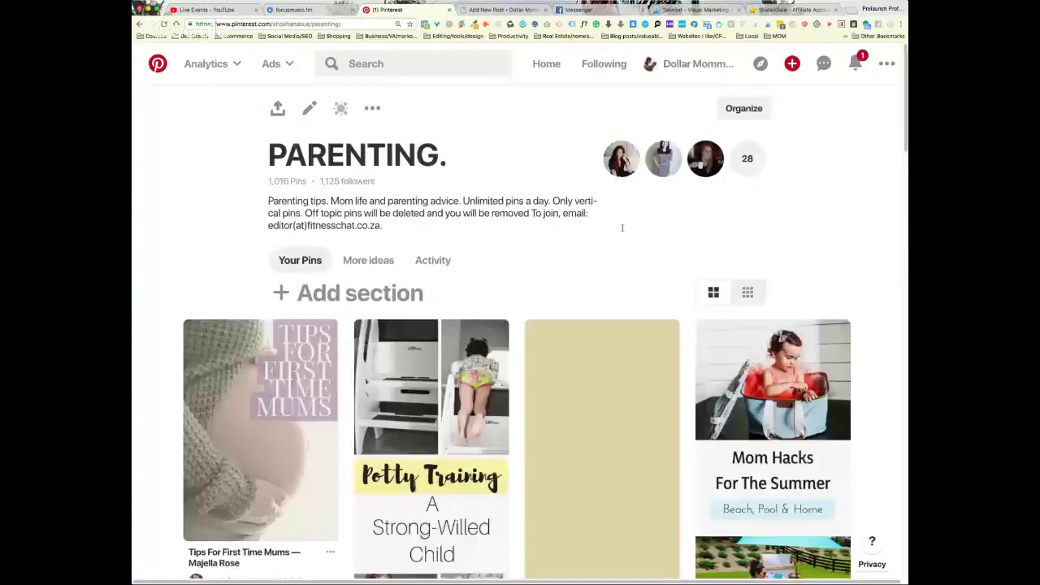
Bring up Tailwind's pin selection for the "PARENTING." board and look over the available pins.
scroll(622, 226, "down", 8)
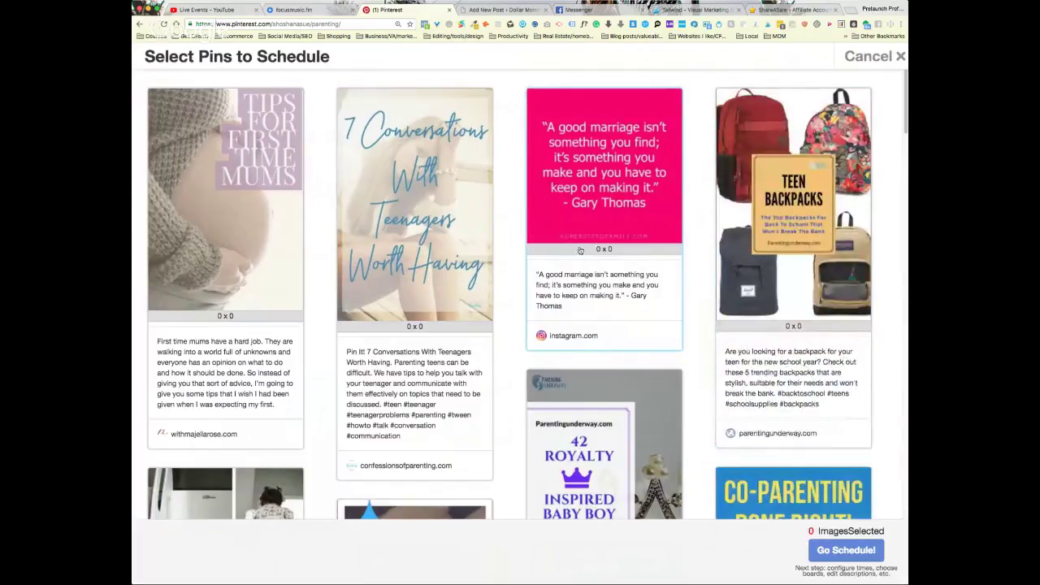
scroll(580, 251, "down", 15)
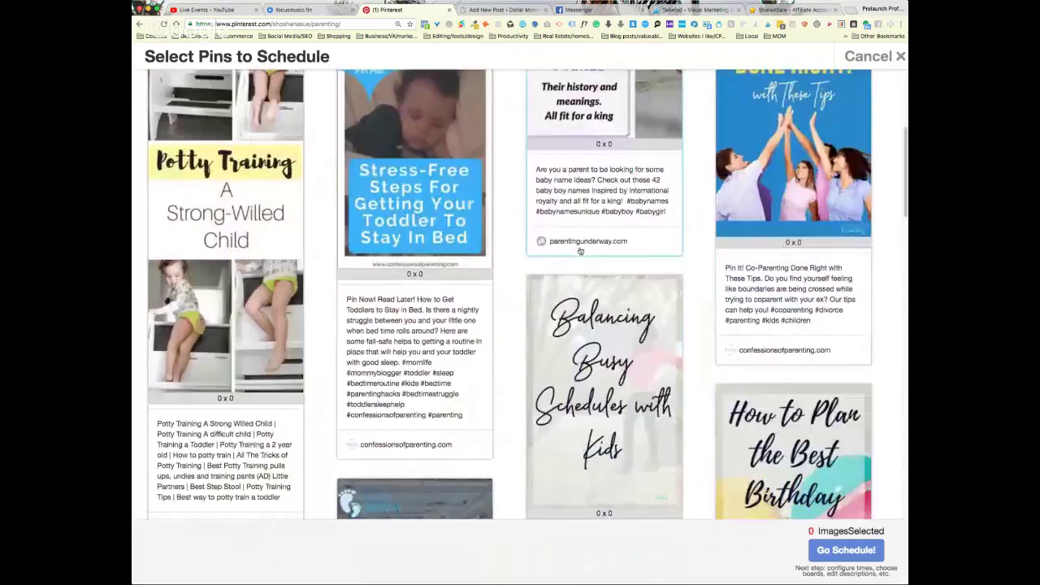
scroll(581, 250, "up", 10)
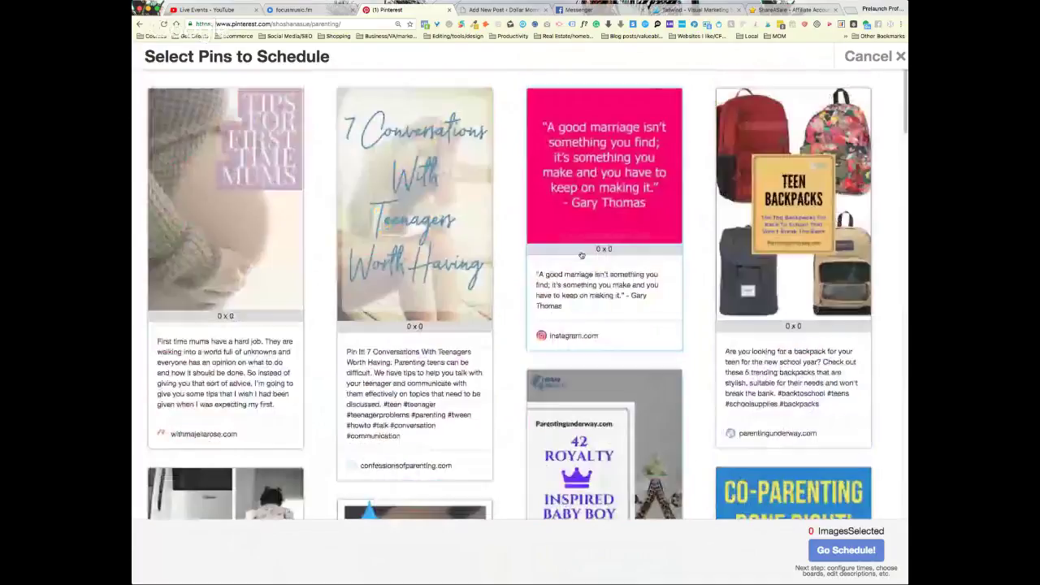
Select the "Easy Gummy Recipe" and "8 Tips for Second Pregnancy Planning" pins for scheduling.
scroll(600, 280, "down", 3)
scroll(600, 279, "down", 2)
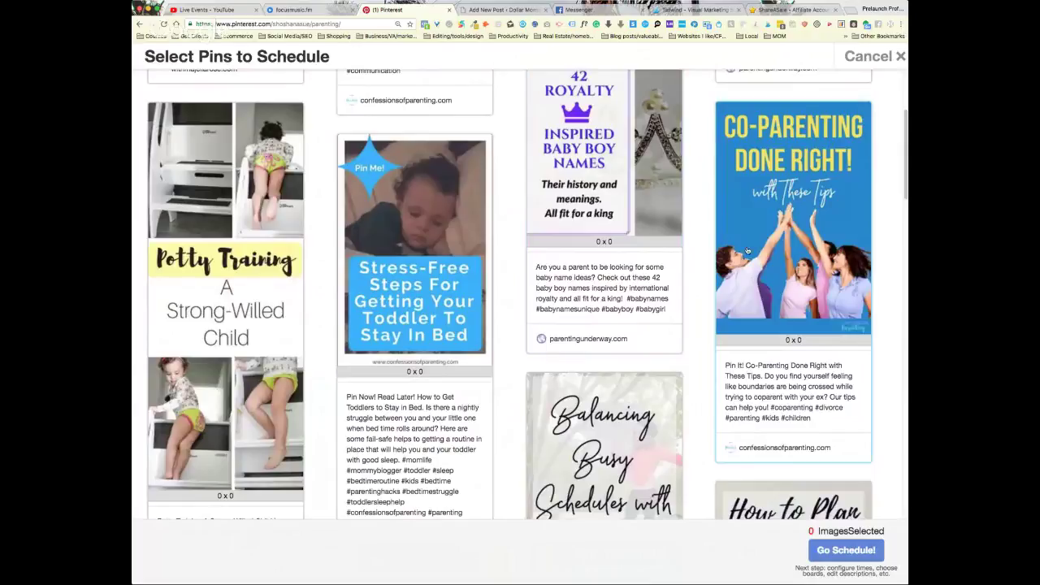
scroll(712, 273, "down", 3)
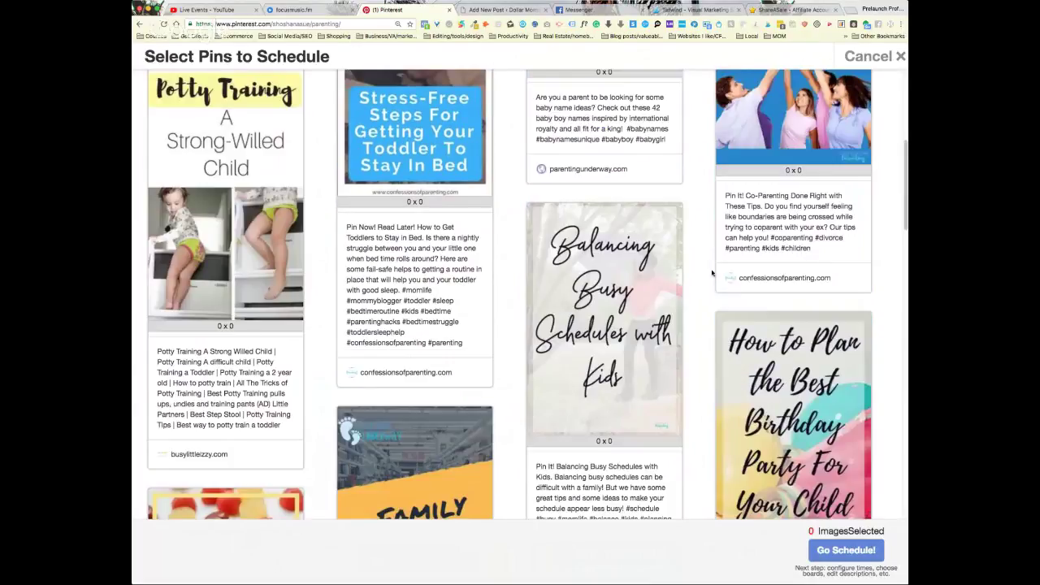
scroll(712, 273, "down", 3)
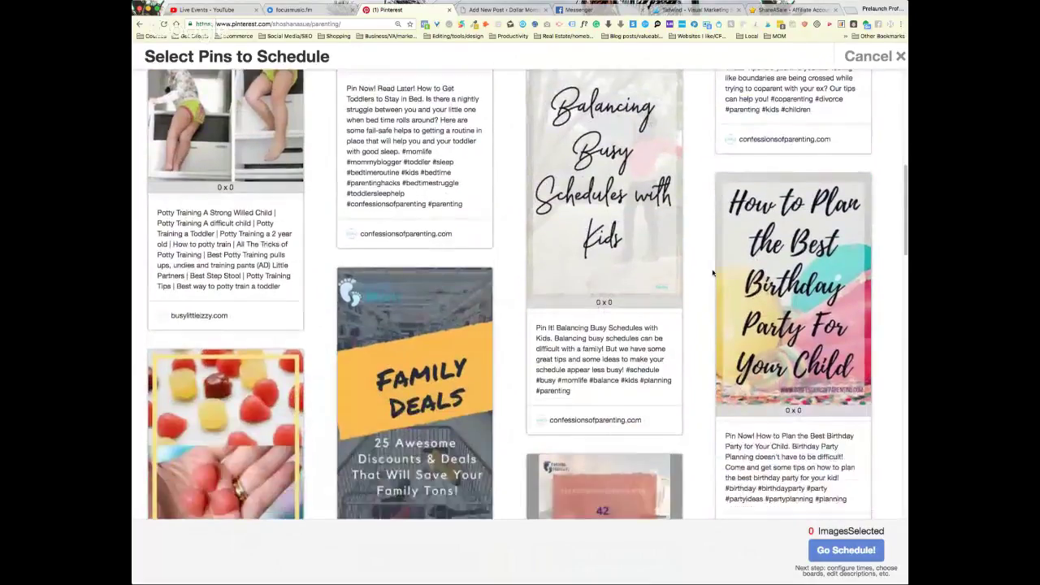
scroll(713, 273, "down", 5)
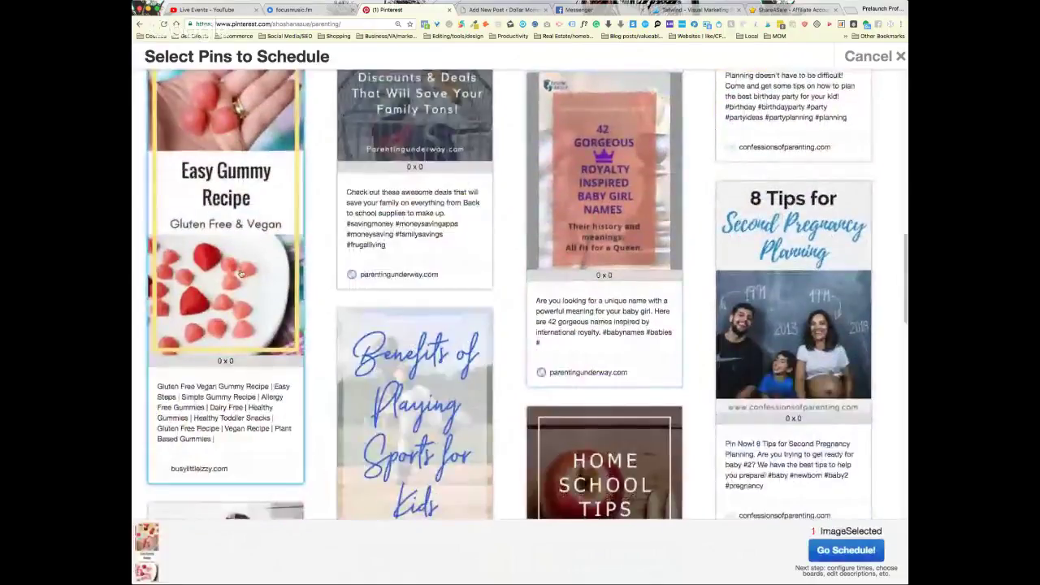
left_click(716, 278)
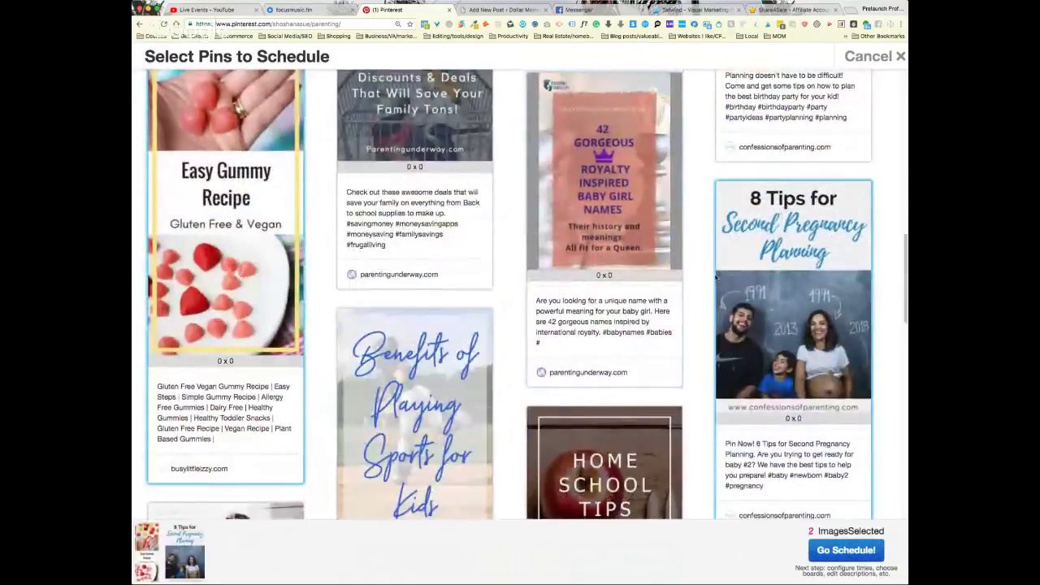
Add the "Mom Hacks For The Summer", large-family work-at-home and "Home School Tips" pins to the selection.
scroll(715, 278, "down", 4)
scroll(518, 325, "down", 3)
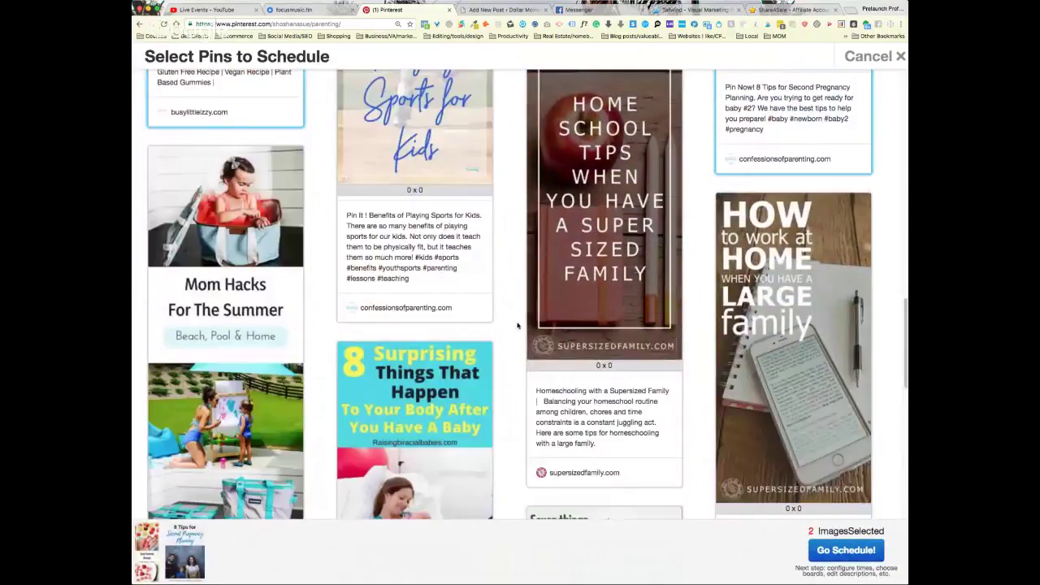
left_click(195, 296)
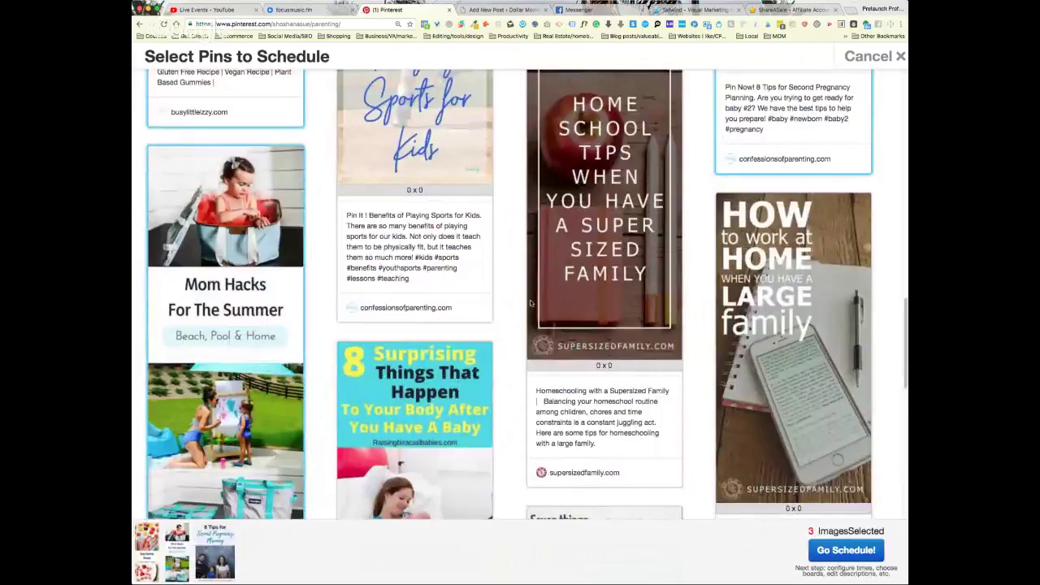
left_click(764, 309)
left_click(608, 289)
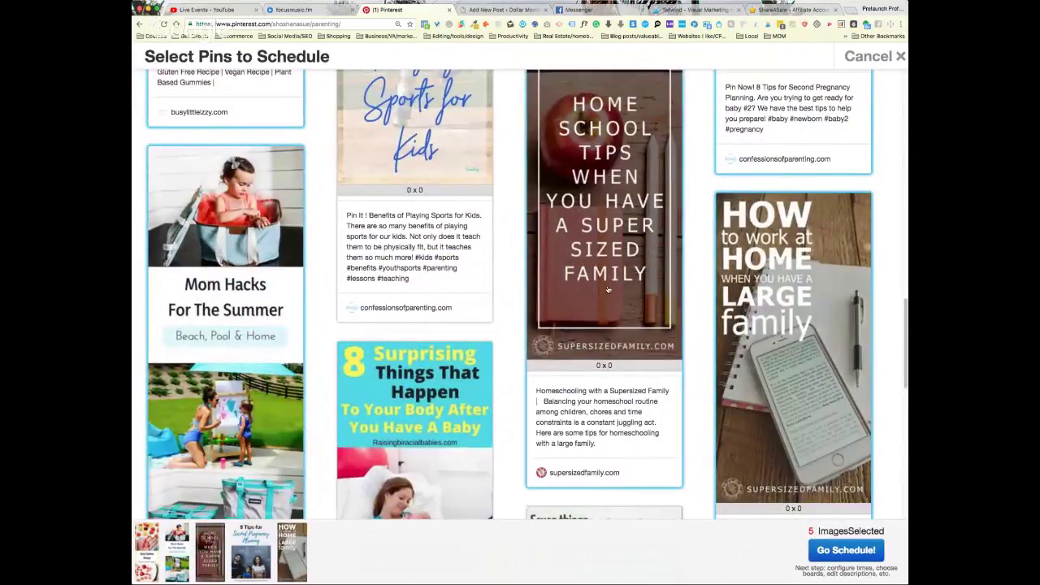
Add the "Back To School Hack" and lonely stay-at-home-parent pins, and send the whole selection on to scheduling.
scroll(608, 289, "down", 5)
scroll(608, 289, "up", 5)
scroll(608, 280, "down", 3)
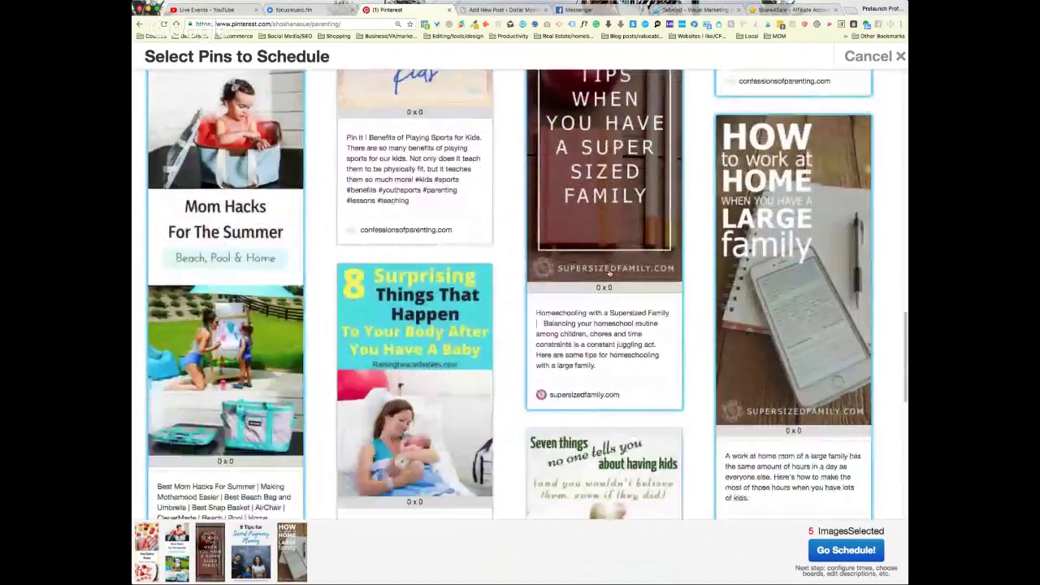
scroll(609, 274, "down", 6)
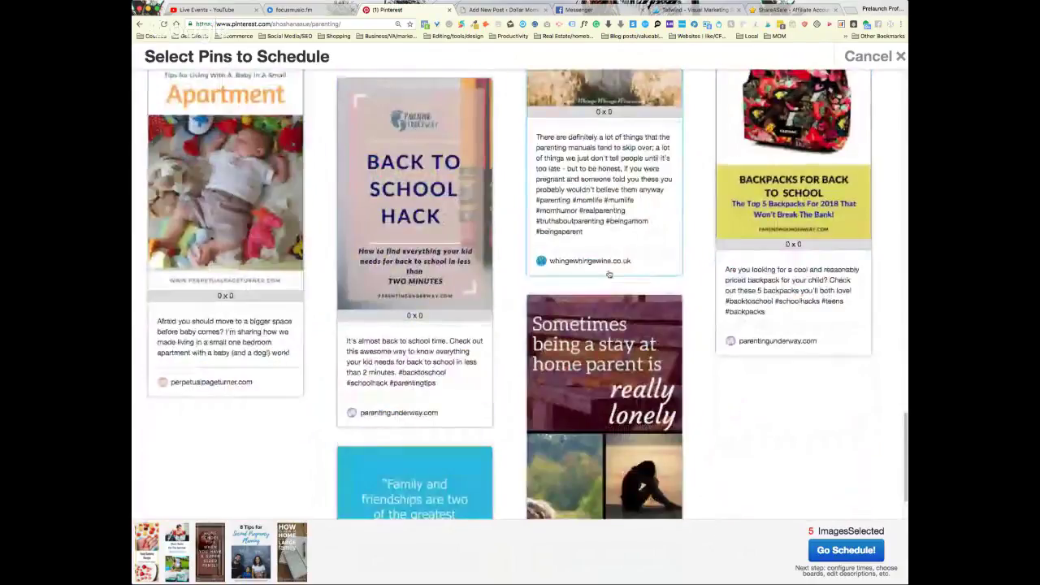
left_click(401, 218)
scroll(698, 263, "down", 1)
scroll(698, 262, "down", 5)
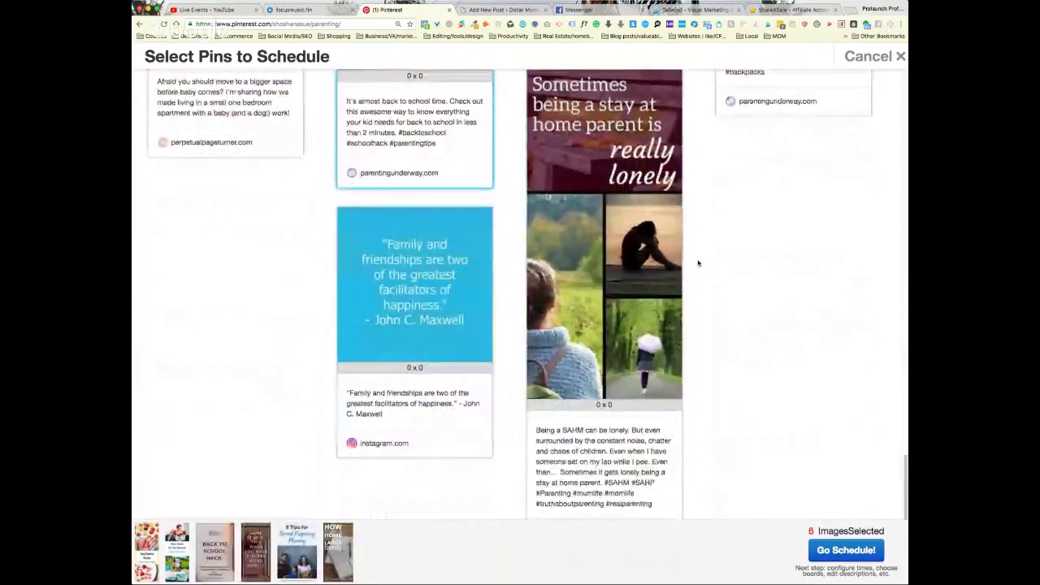
left_click(663, 445)
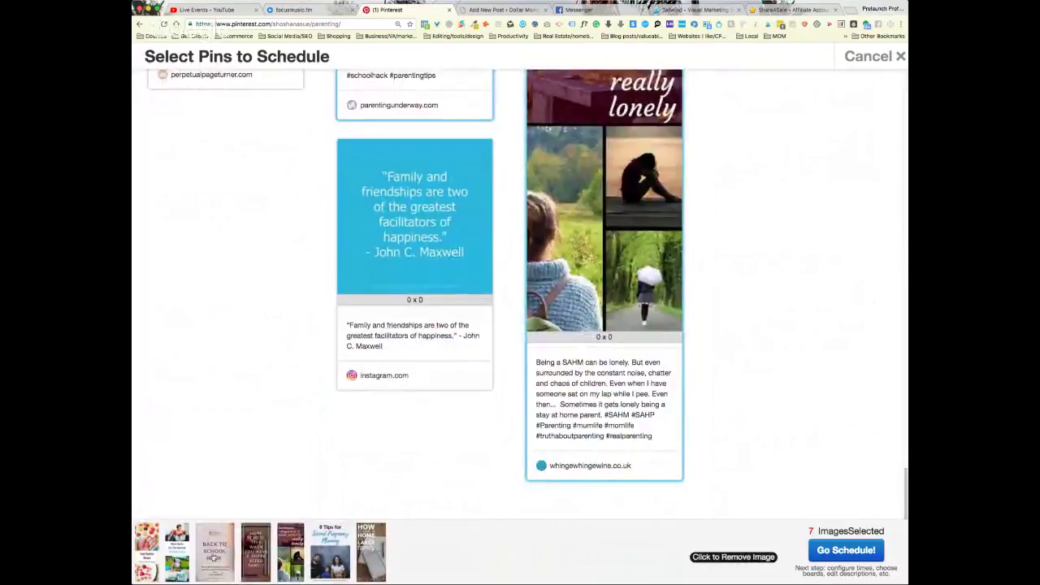
left_click(842, 552)
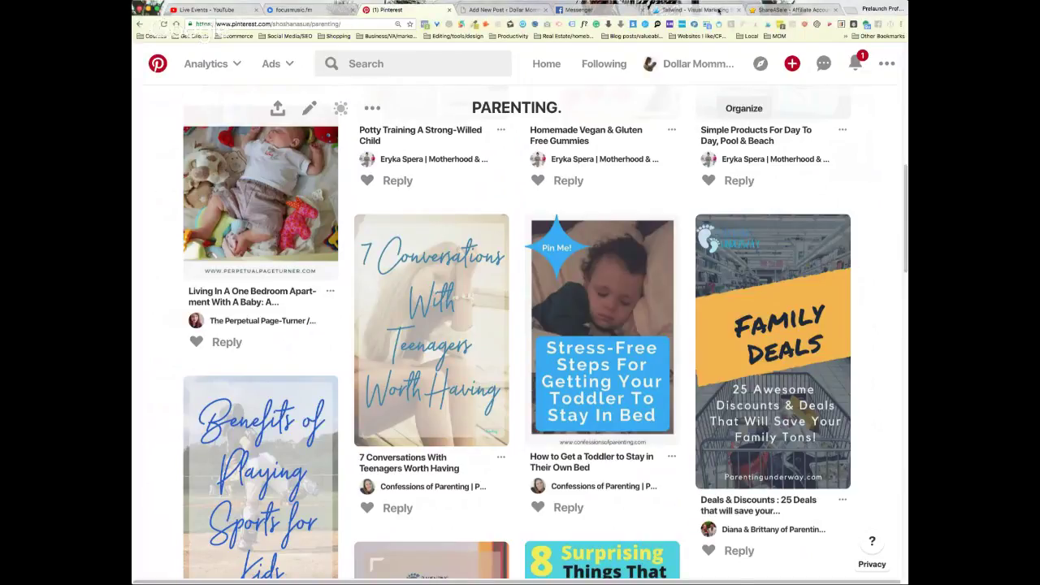
Switch to Tailwind and look over the weekly pinning schedule's time slots in the Publisher.
left_click(719, 10)
mouse_move(166, 155)
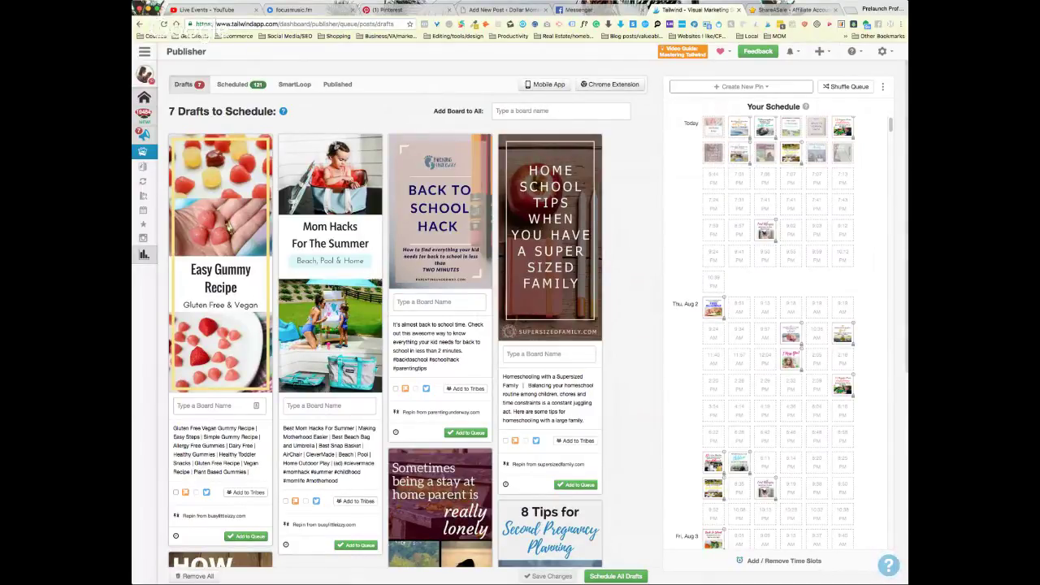
mouse_move(139, 199)
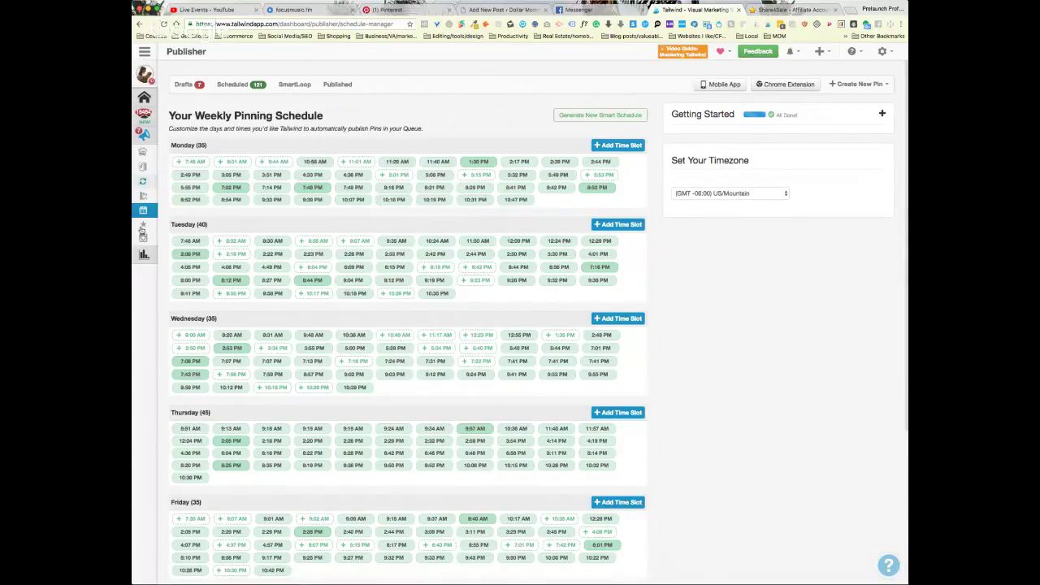
scroll(387, 307, "down", 5)
scroll(542, 288, "up", 5)
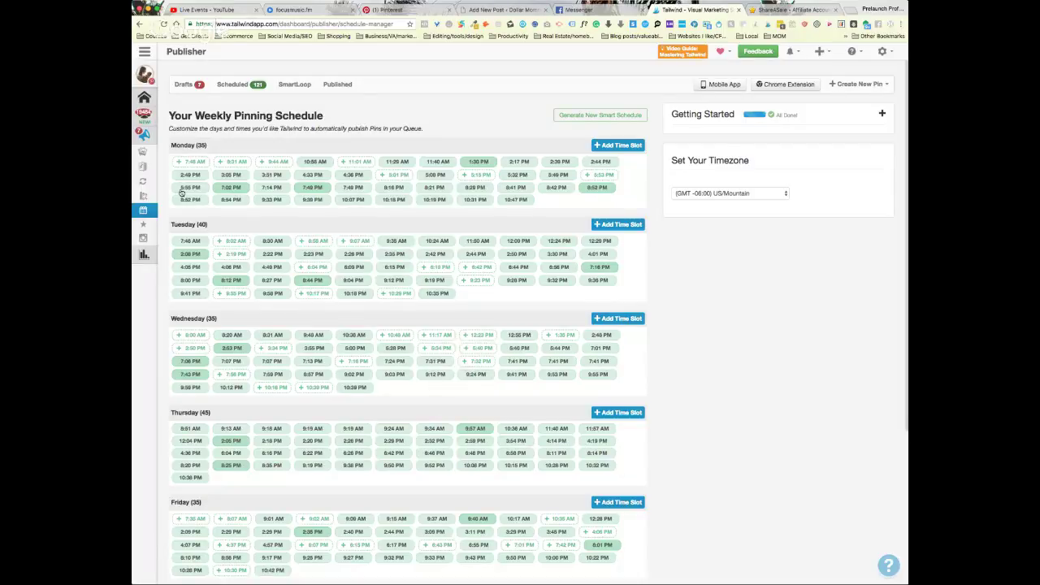
Return to the Publisher drafts and assign the "Easy Gummy Recipe" pin to the "BEST Kids Recipes" board.
left_click(158, 153)
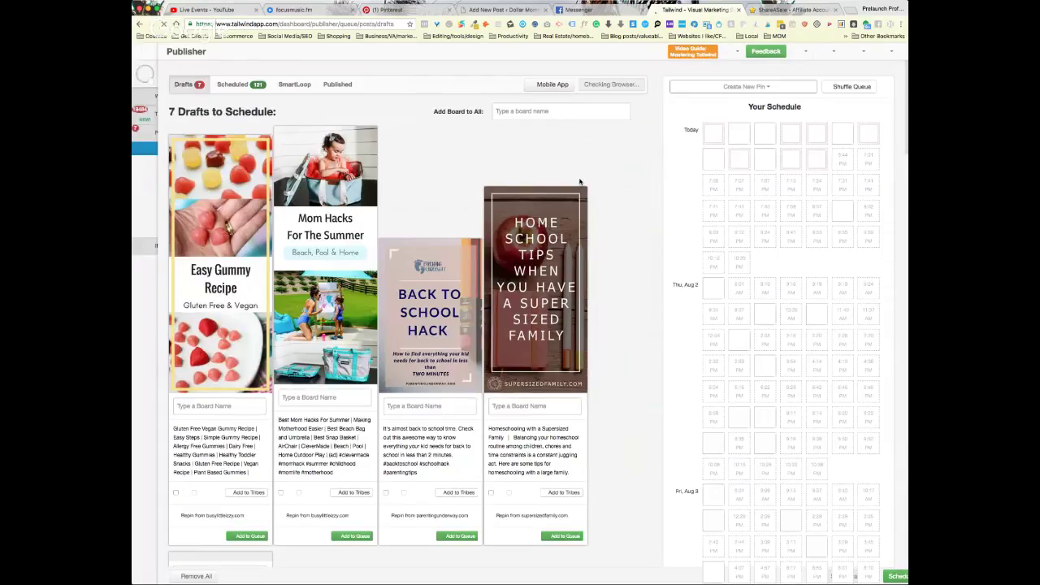
scroll(342, 420, "down", 5)
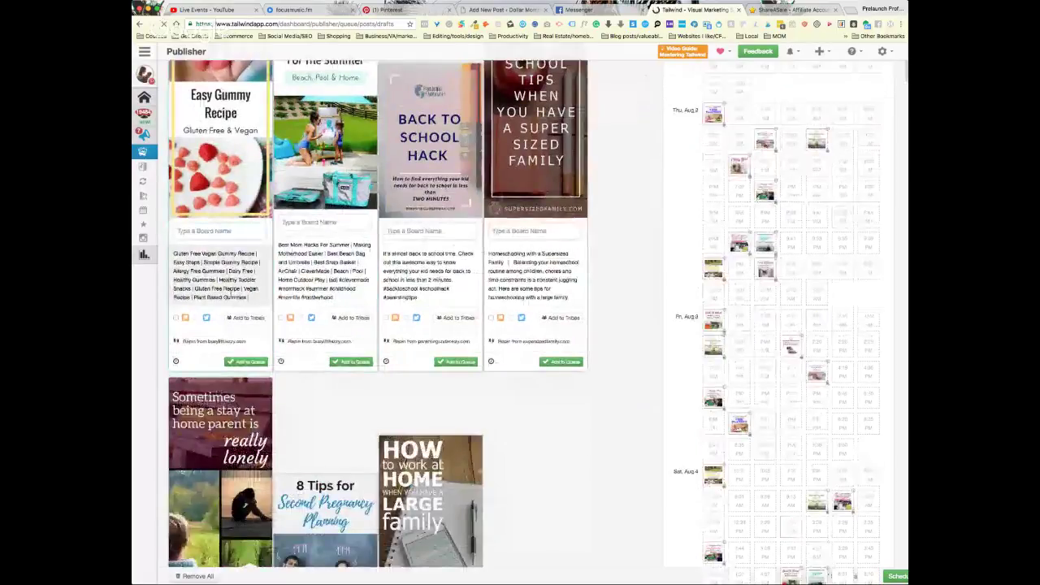
scroll(233, 296, "up", 5)
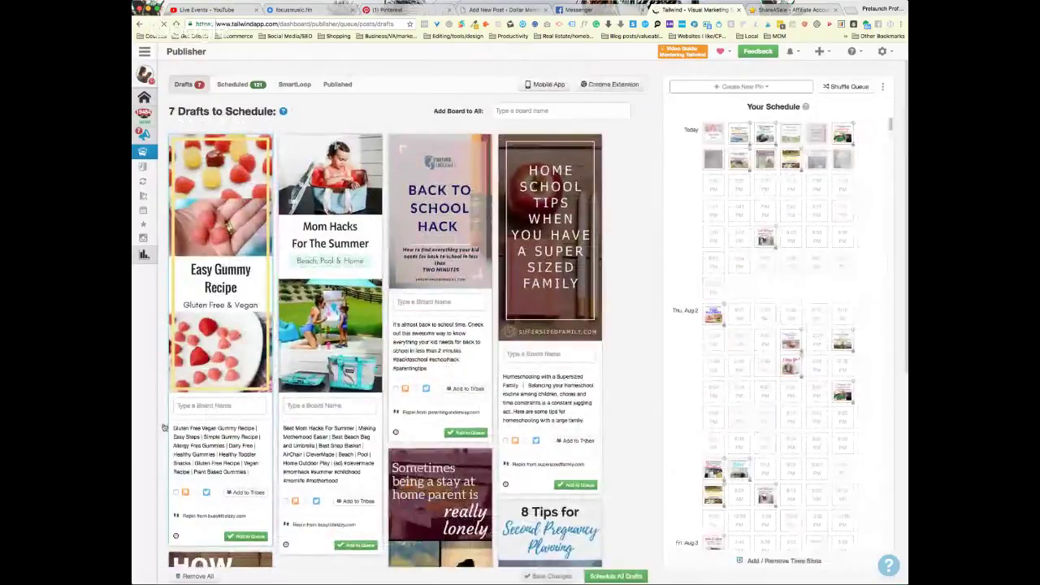
left_click(206, 405)
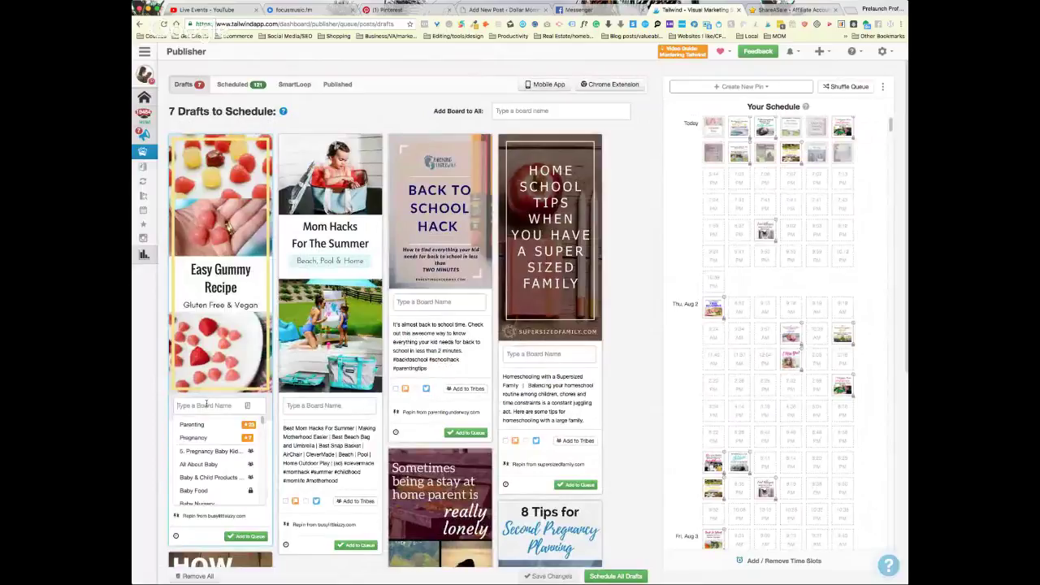
type("best")
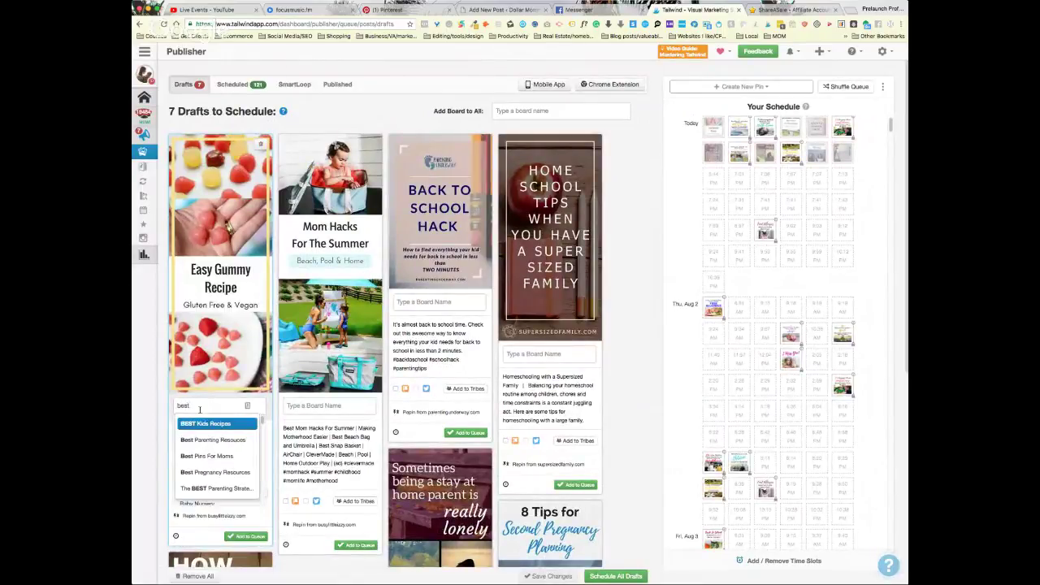
left_click(230, 425)
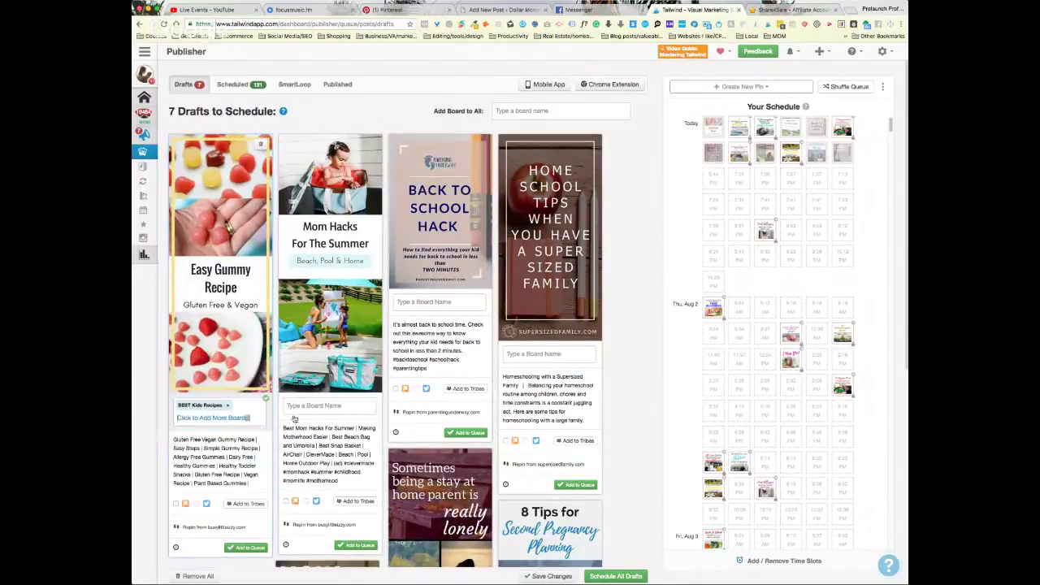
Assign "Mom Hacks For The Summer" to "Fun SUMMER Activites" and "Back To School Hack" to "Back To School & Home Schooling!".
left_click(316, 407)
type("summ")
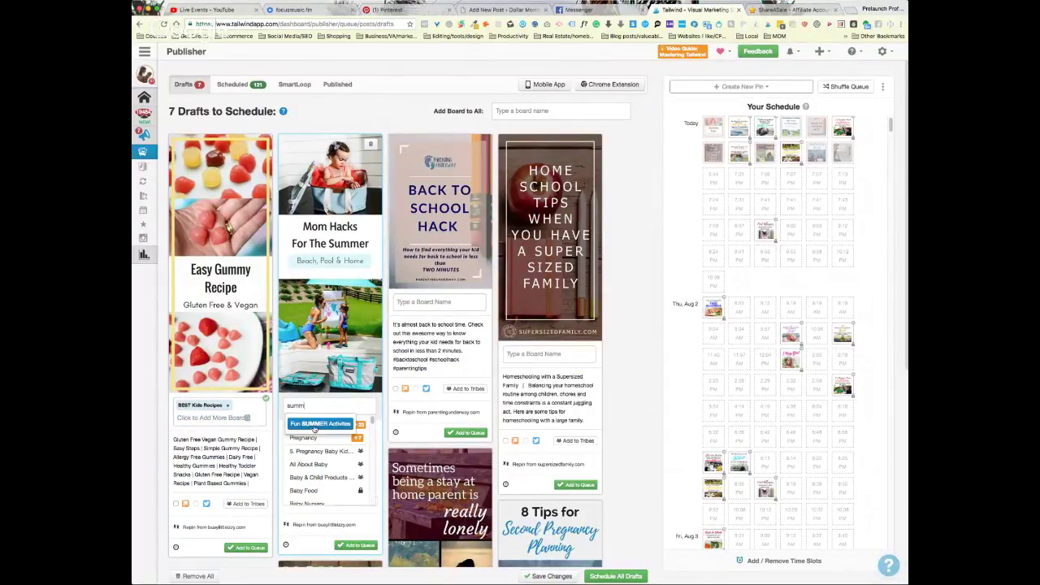
left_click(315, 425)
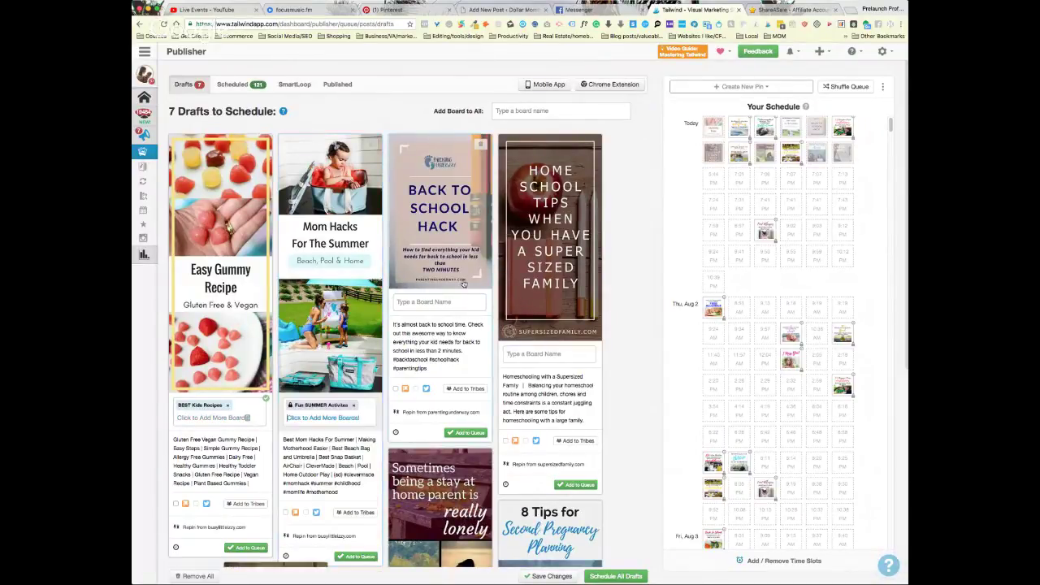
left_click(438, 301)
type("back")
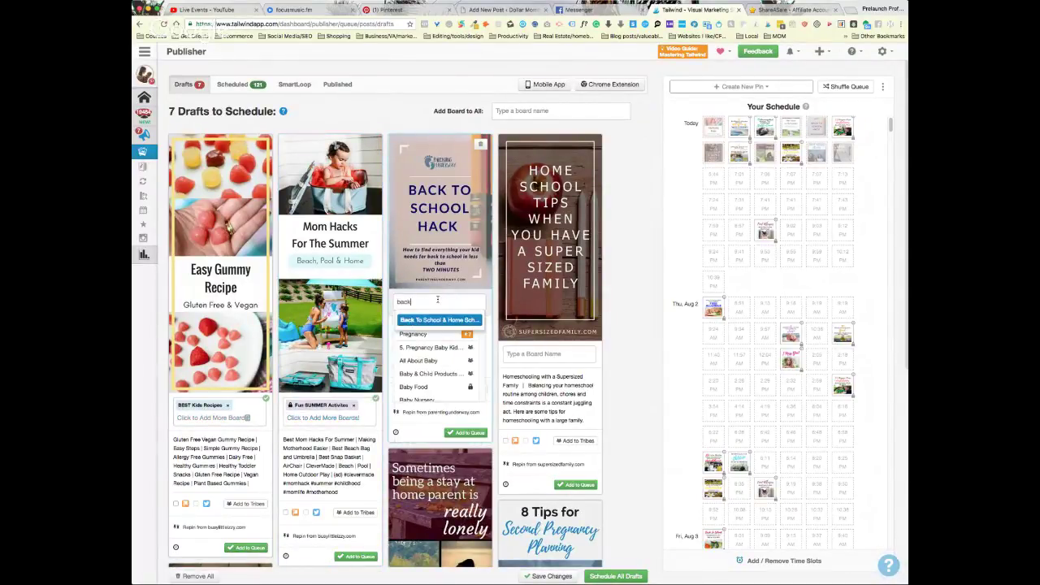
left_click(433, 320)
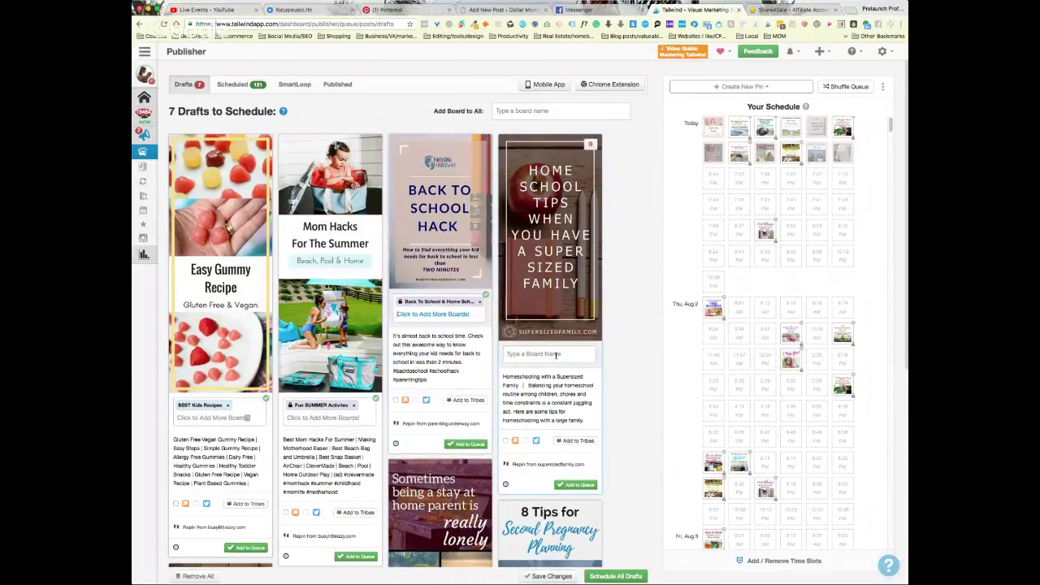
Assign the "Home School Tips" pin to the "Back To School & Home Schooling!" board.
left_click(555, 354)
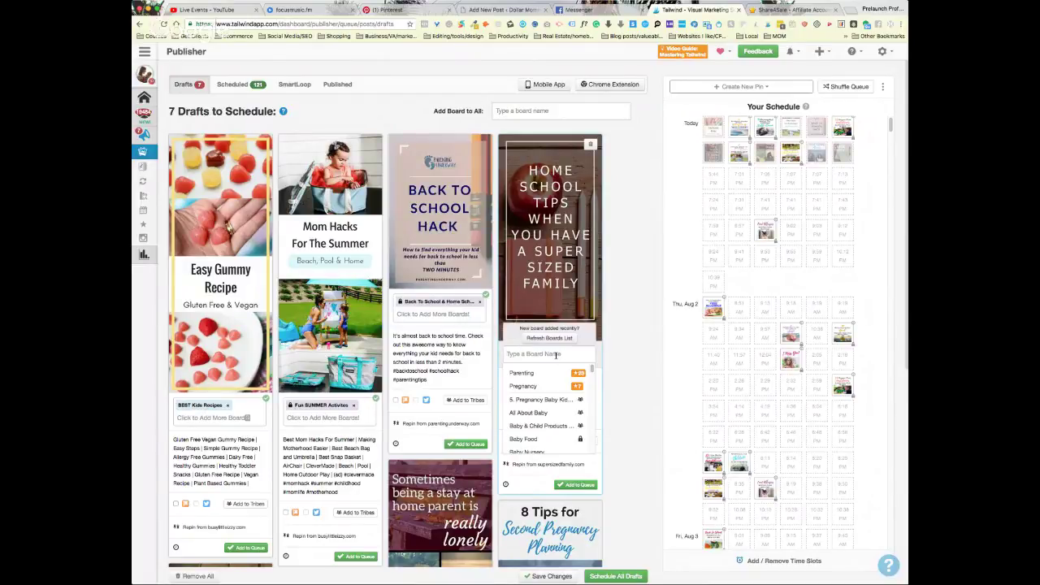
type("ba")
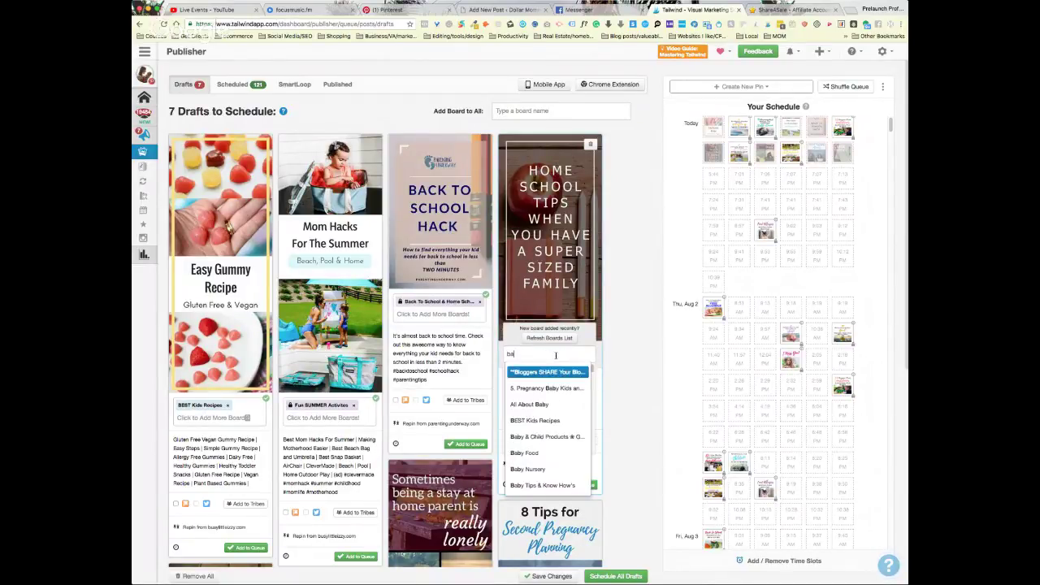
type("c")
left_click(557, 374)
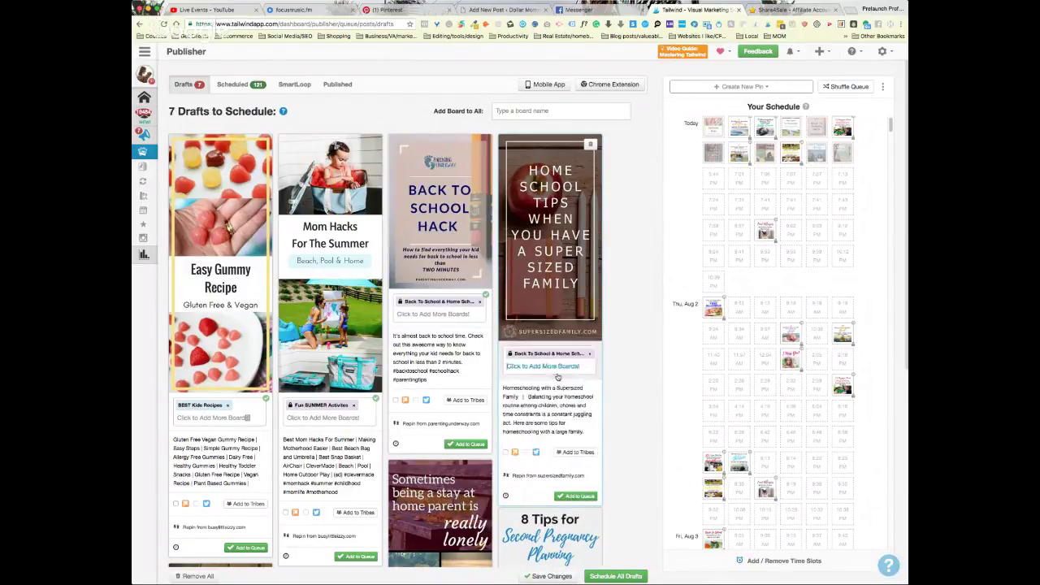
scroll(390, 422, "down", 5)
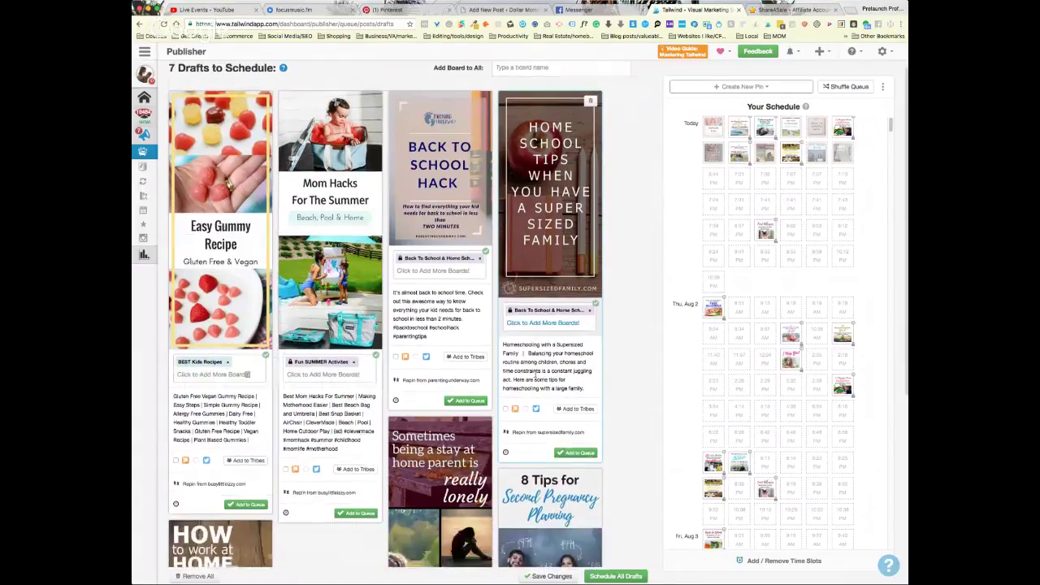
left_click(220, 523)
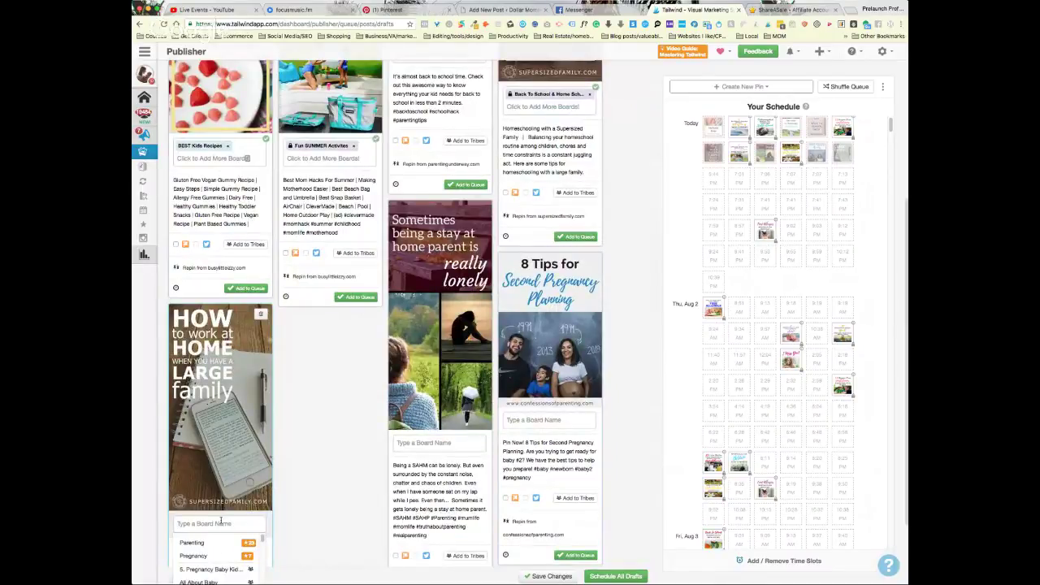
type("work")
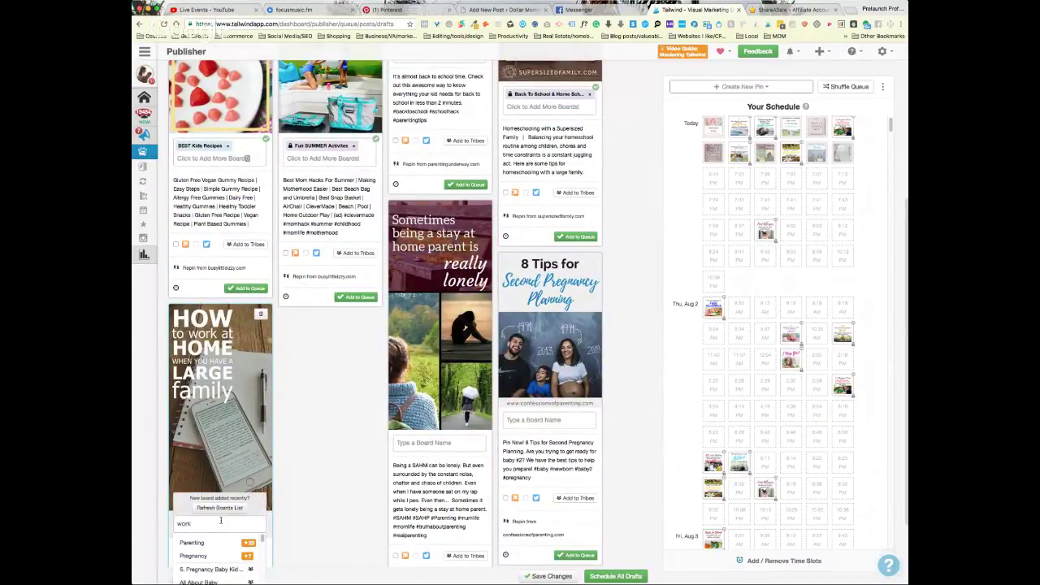
key("BackSpace")
key("BackSpace")
key("BackSpace")
key("BackSpace")
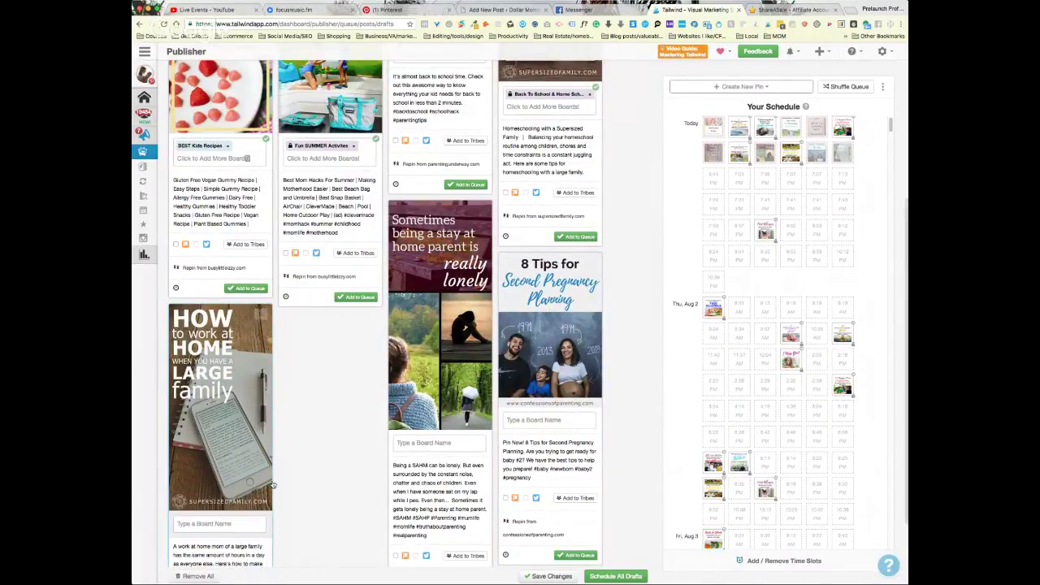
Assign the lonely stay-at-home-parent pin to "Stay At Home Mom Life" and the second-pregnancy pin to "Pregnancy Tips".
scroll(273, 485, "down", 3)
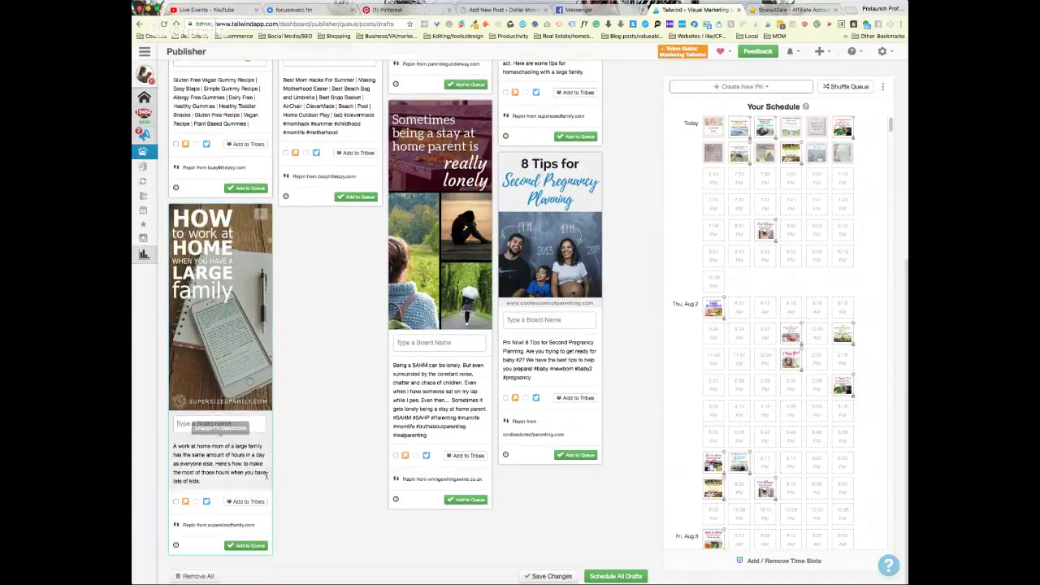
left_click(440, 343)
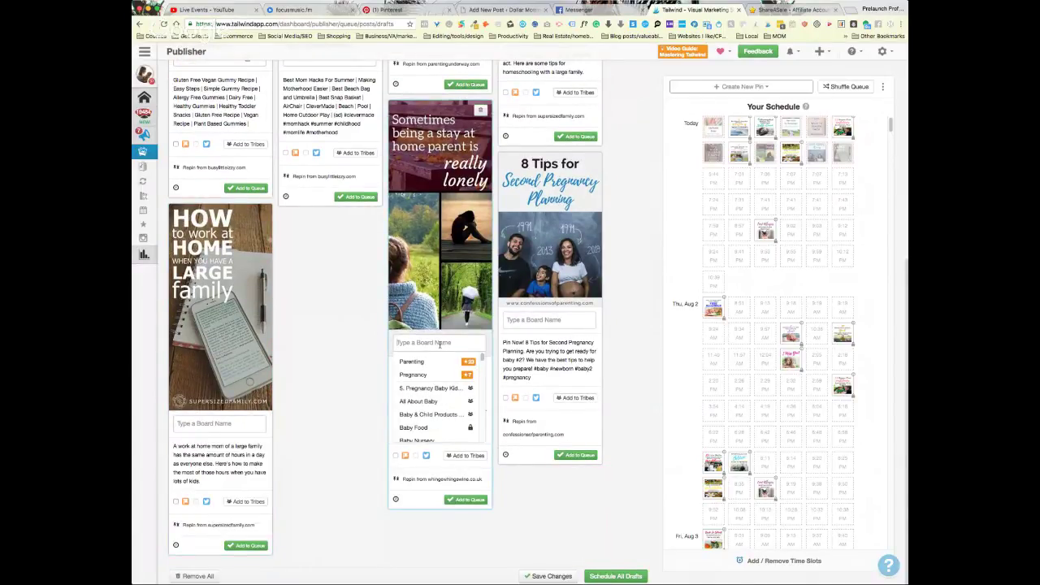
type("stay")
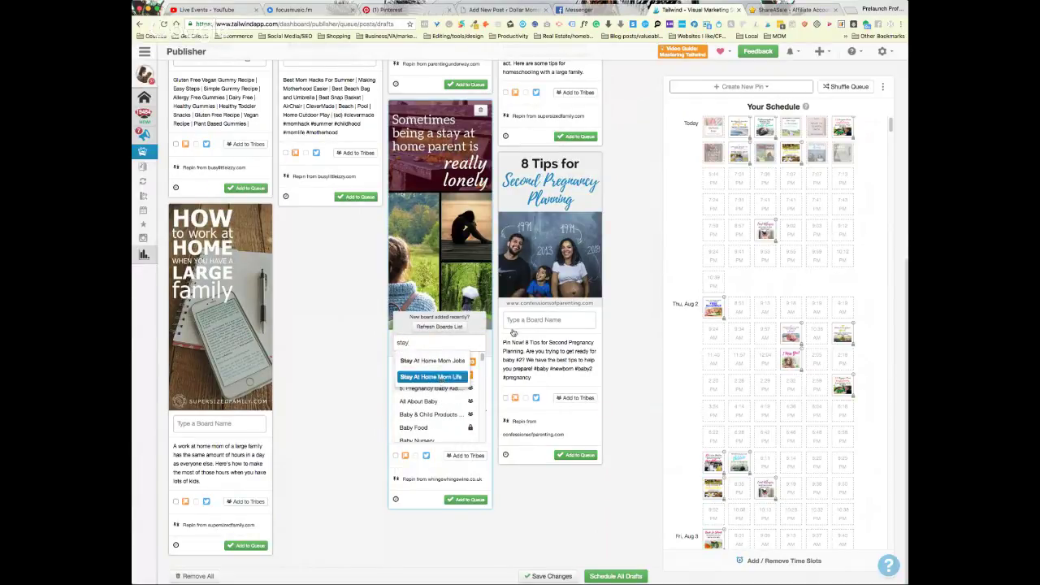
left_click(443, 379)
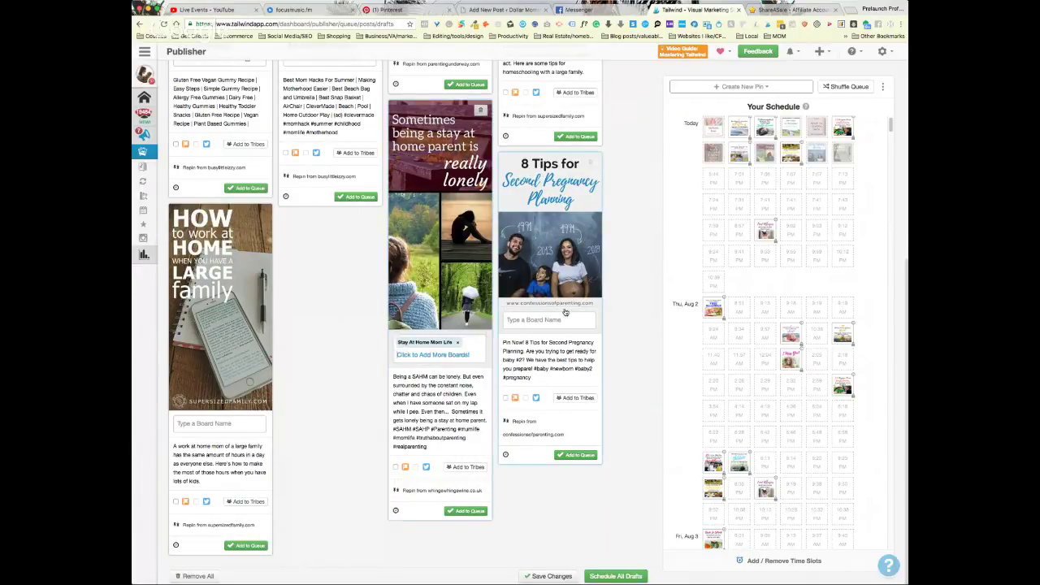
left_click(551, 321)
type("pregna")
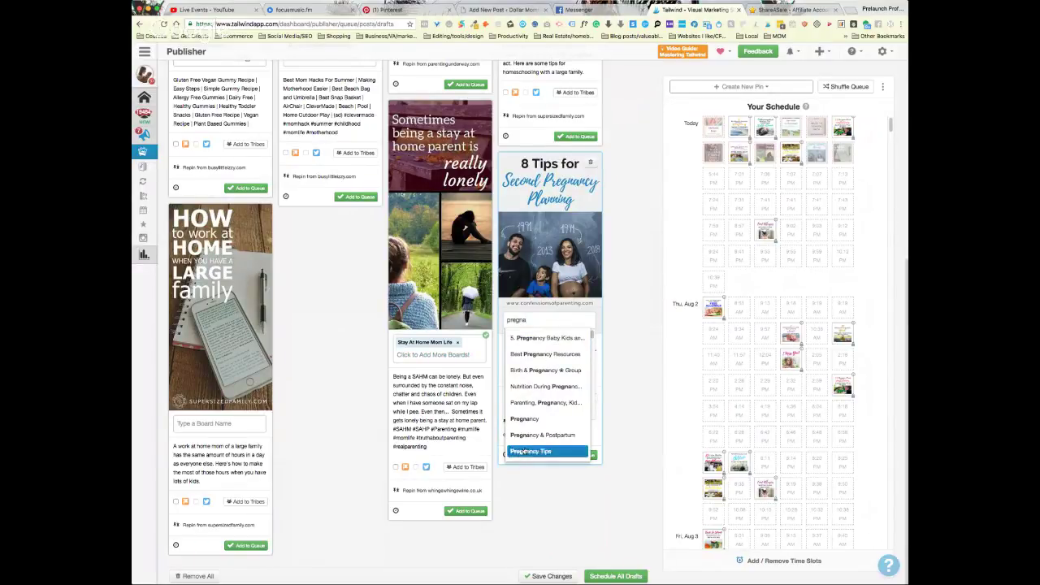
left_click(522, 452)
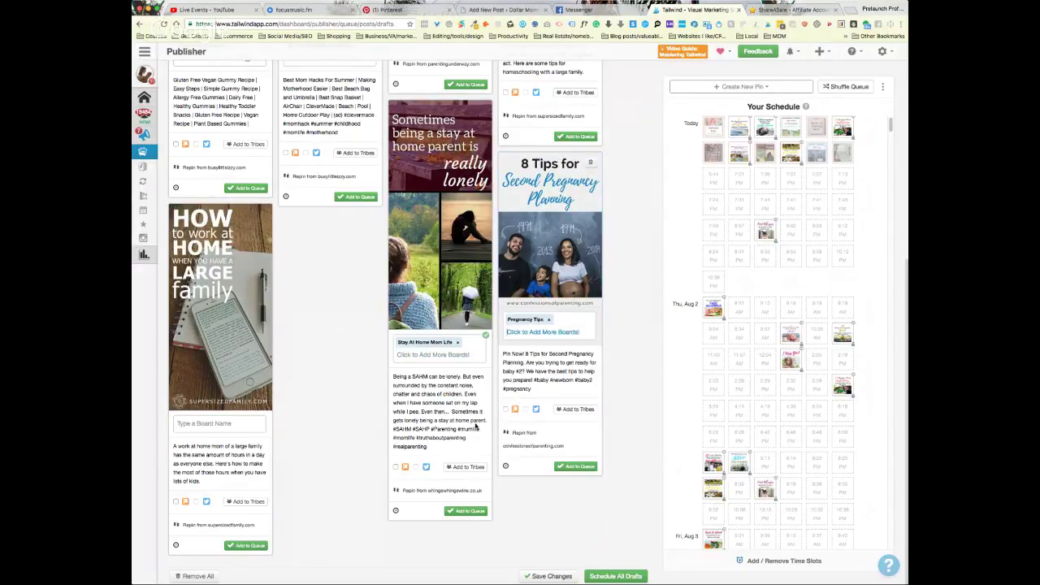
Assign the large-family work-at-home pin to the "Make Money Blogging" board.
left_click(243, 423)
type("make")
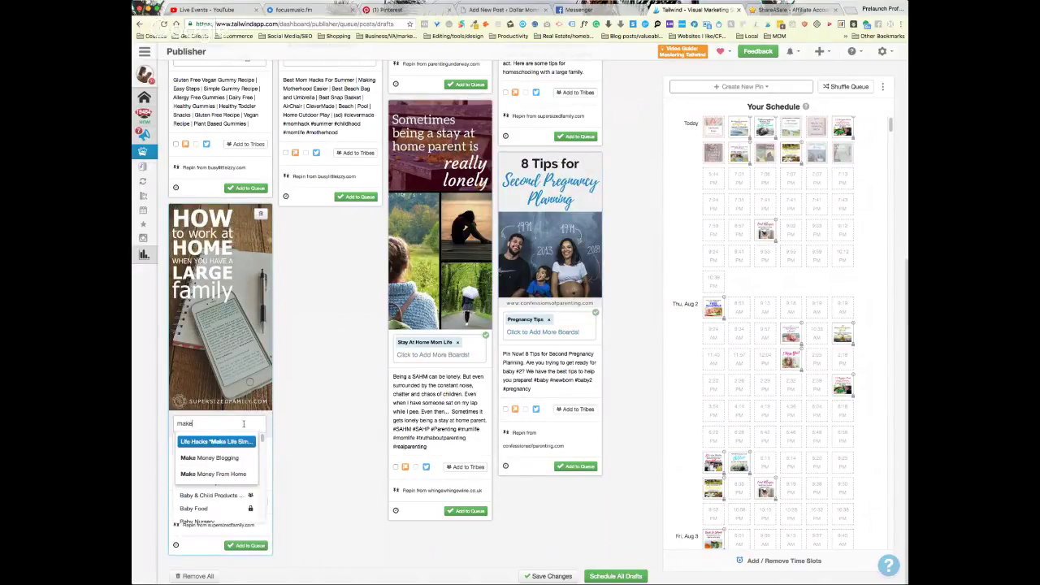
left_click(242, 459)
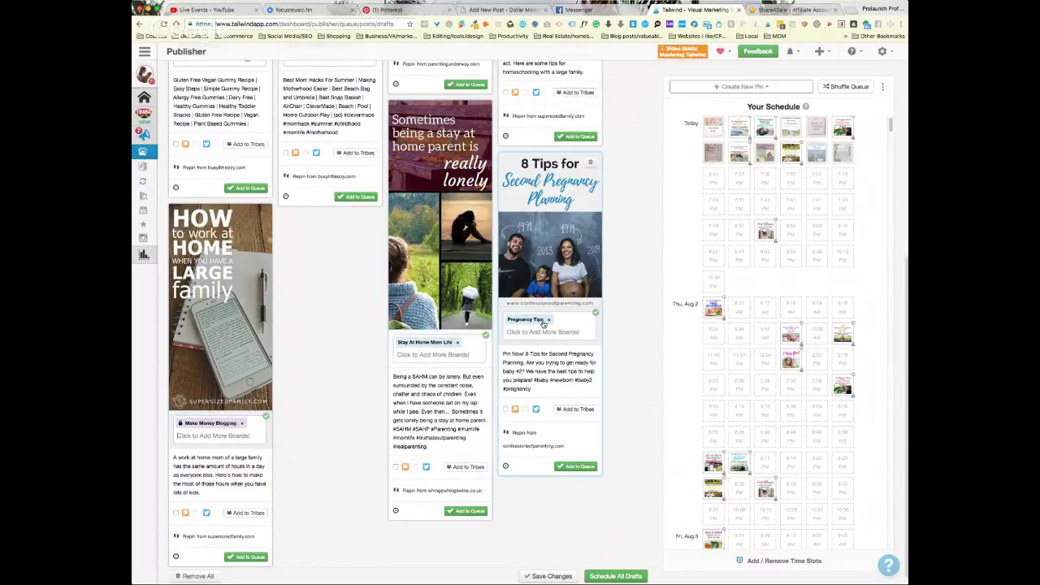
Check the board assignments across the drafts and schedule all the drafts at once.
scroll(542, 324, "up", 3)
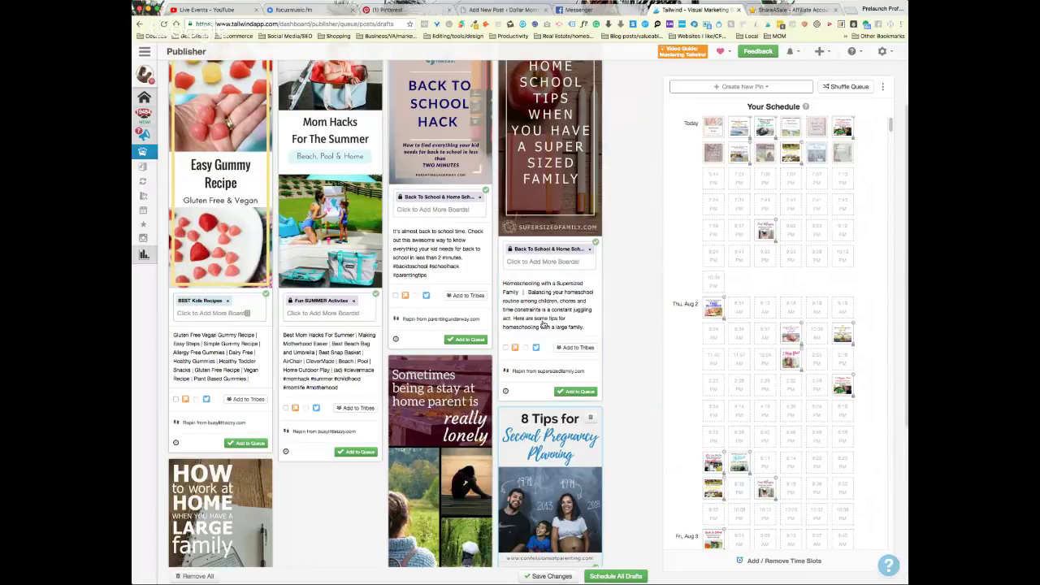
left_click(420, 227)
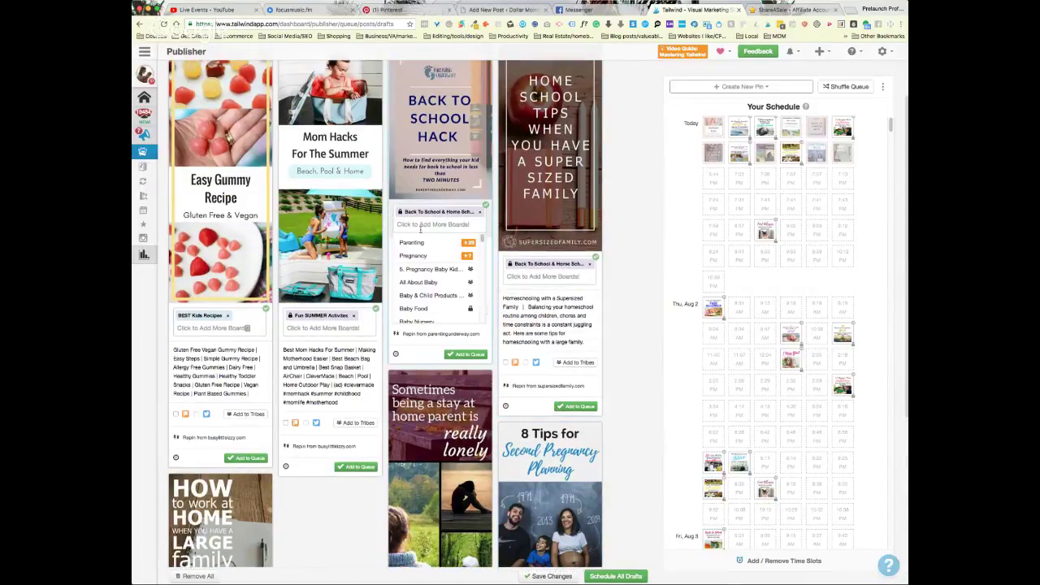
left_click(496, 381)
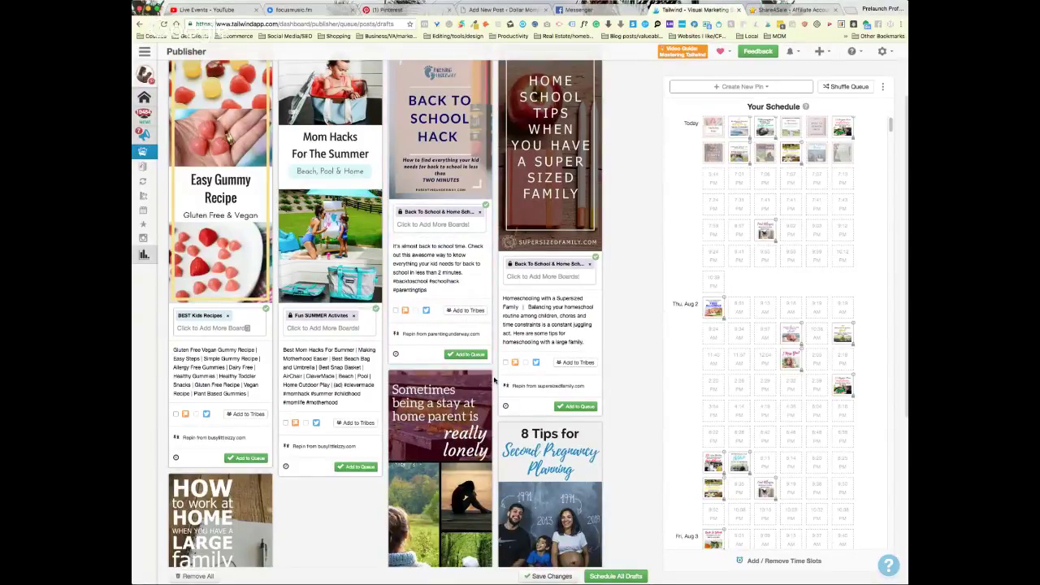
scroll(494, 380, "down", 2)
scroll(495, 380, "down", 1)
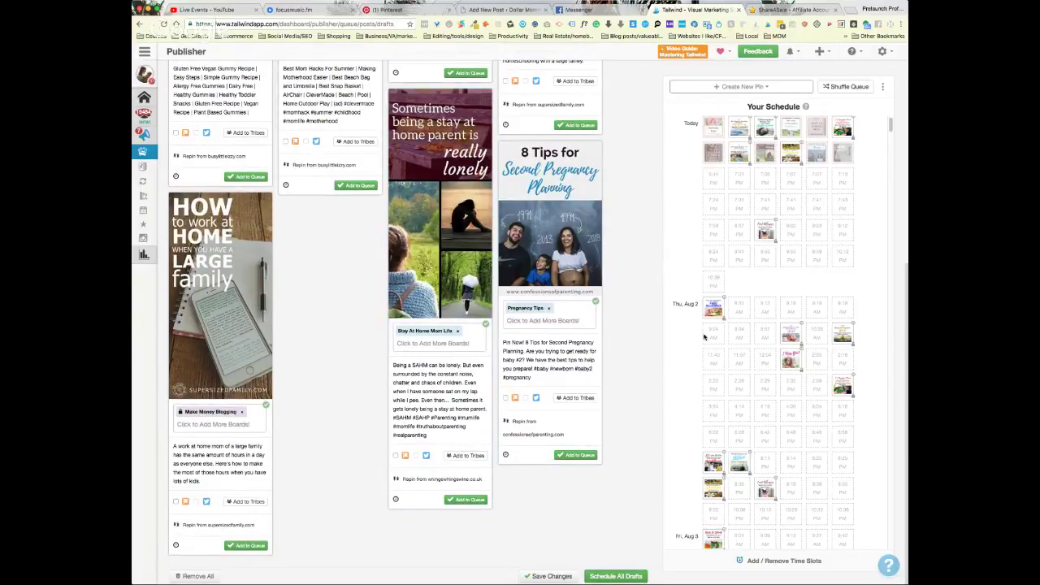
mouse_move(797, 127)
mouse_move(155, 203)
left_click(638, 575)
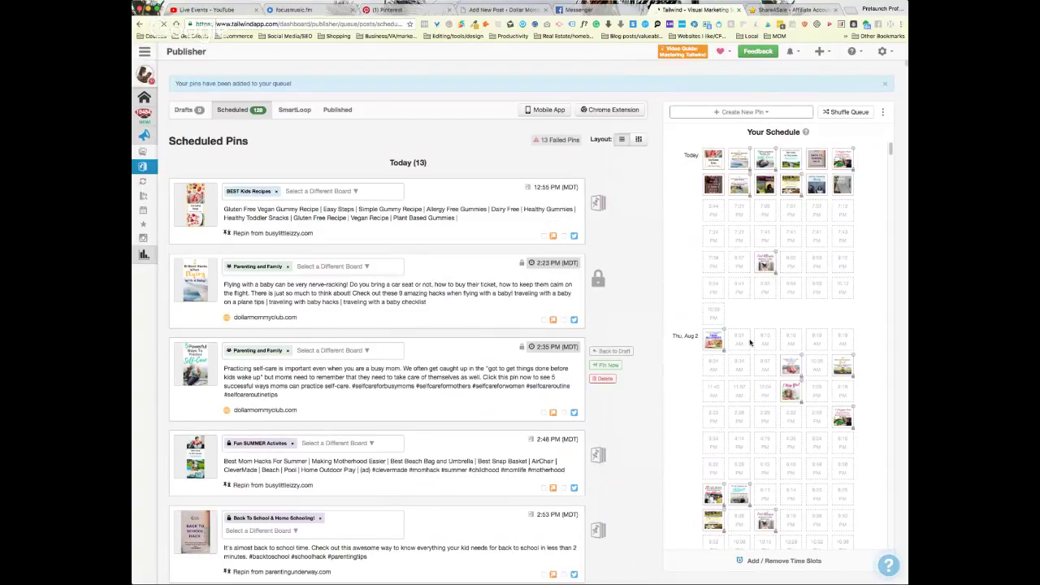
Look over the scheduled pins and the Pregnancy and Parenting board lists, and return to the Publisher drafts.
mouse_move(724, 333)
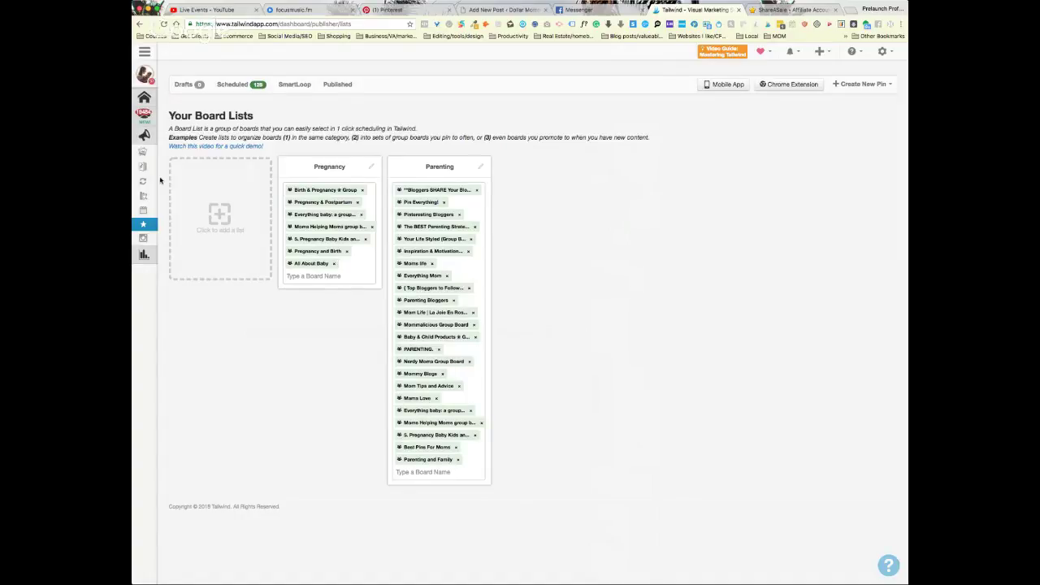
mouse_move(160, 180)
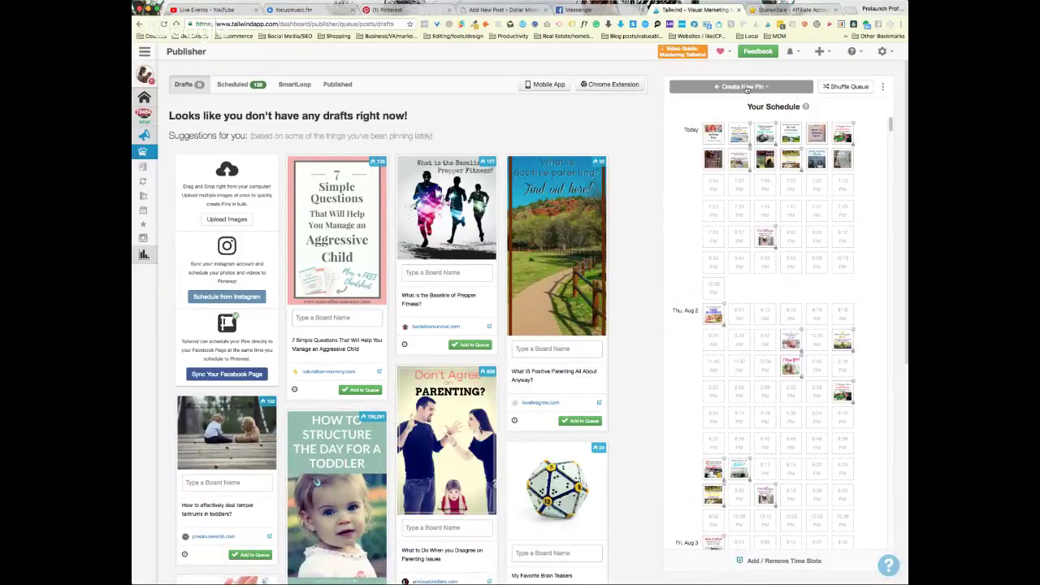
Upload the "50 Beautiful baby Girl Names That You Must See!" image as a new draft pin and open its link address for editing.
left_click(747, 87)
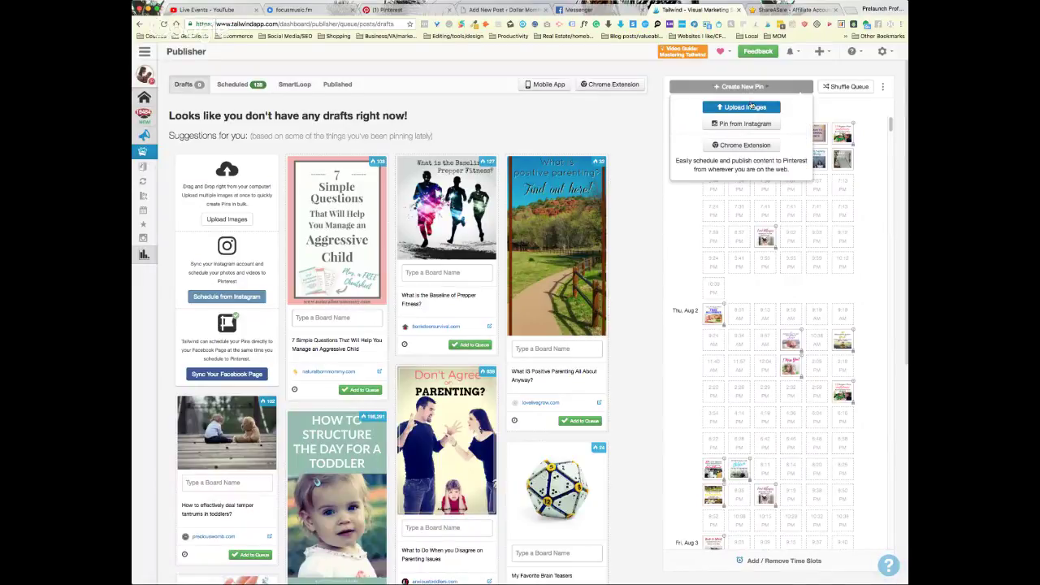
left_click(367, 94)
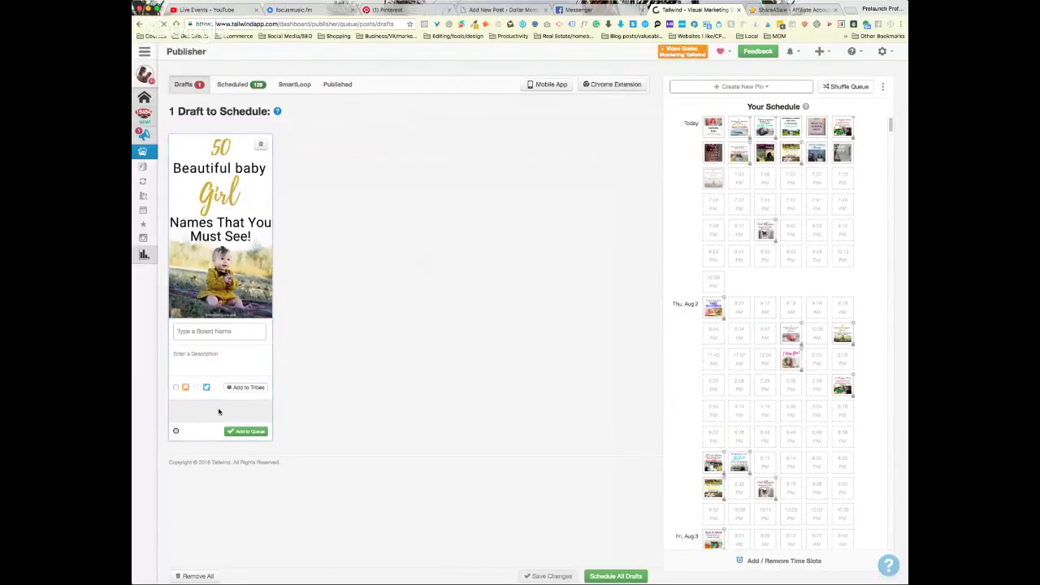
left_click(201, 414)
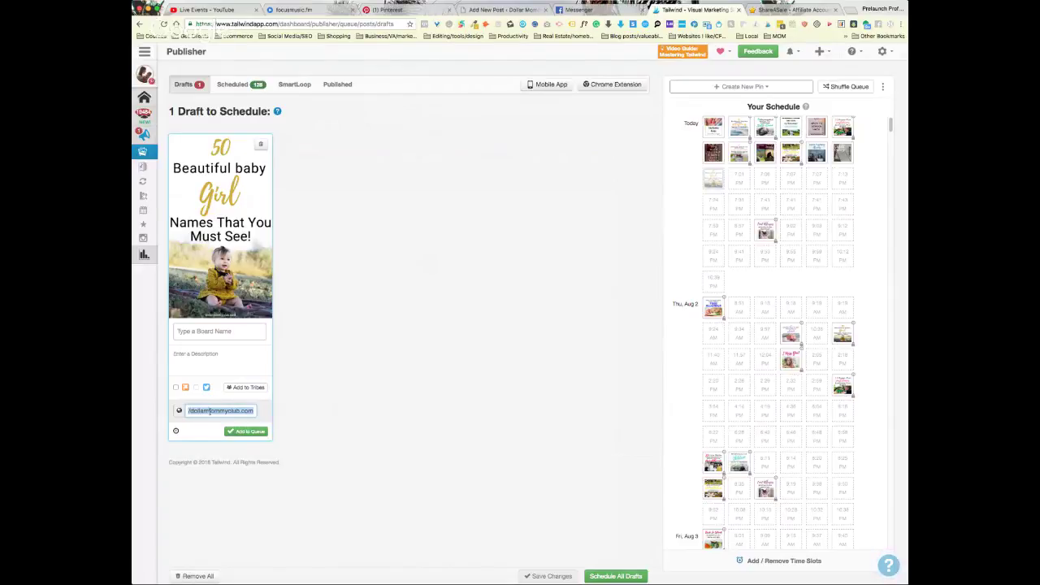
Assign the baby girl names draft to the Pregnancy board list and browse the other boards available to add.
left_click(222, 331)
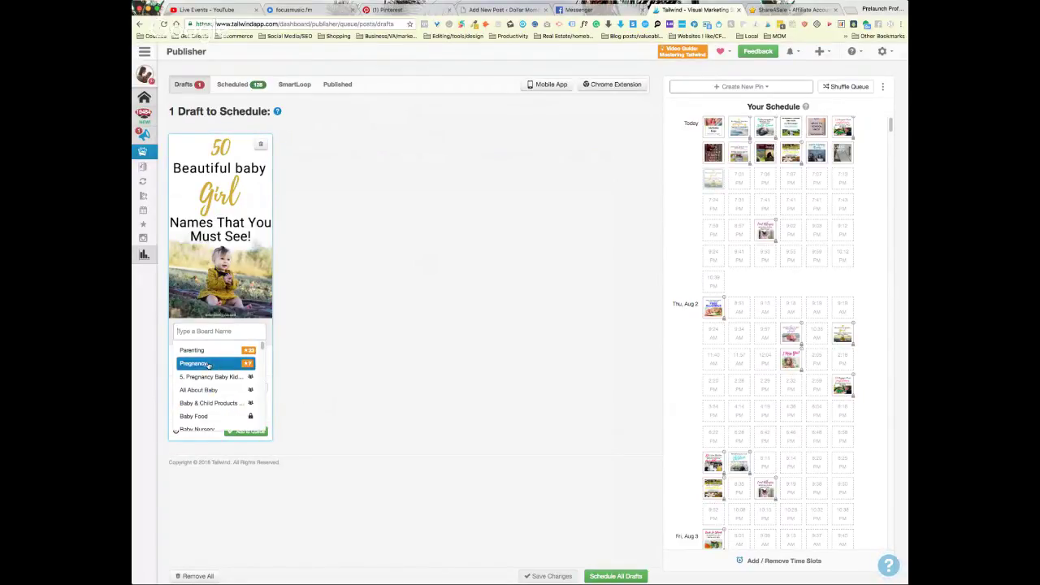
left_click(209, 365)
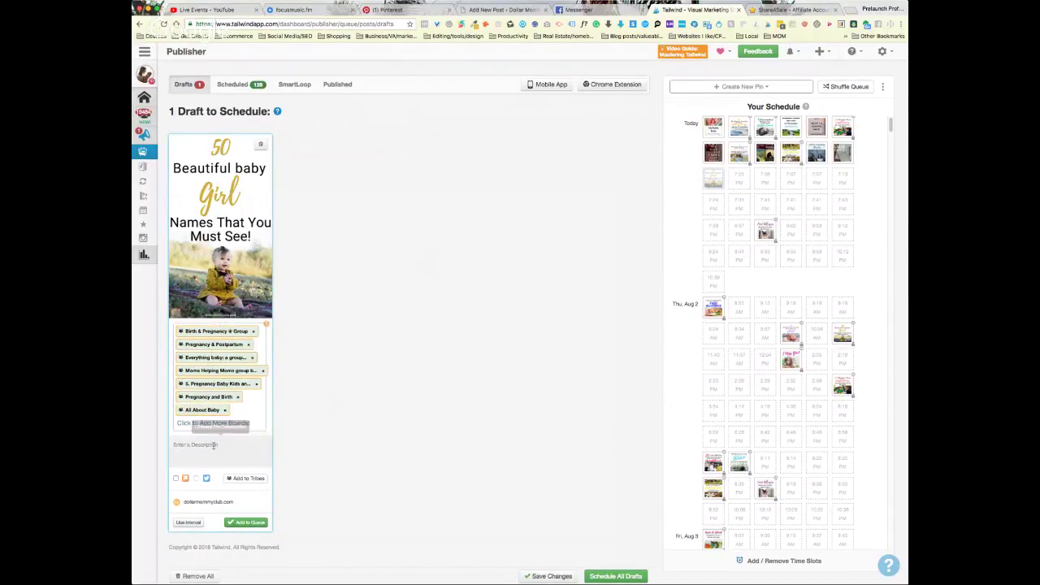
left_click(216, 422)
scroll(223, 467, "down", 3)
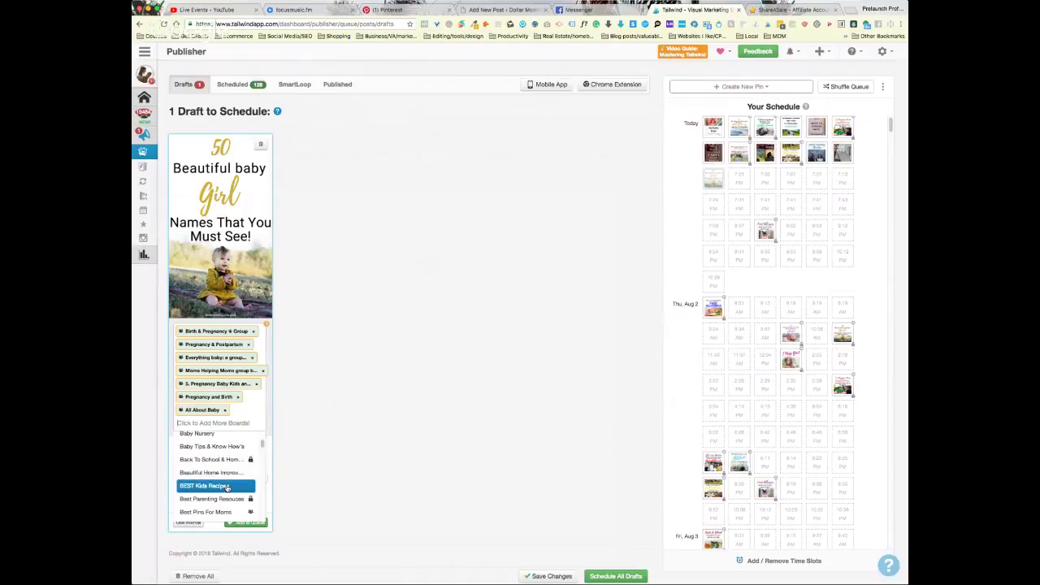
scroll(224, 491, "down", 3)
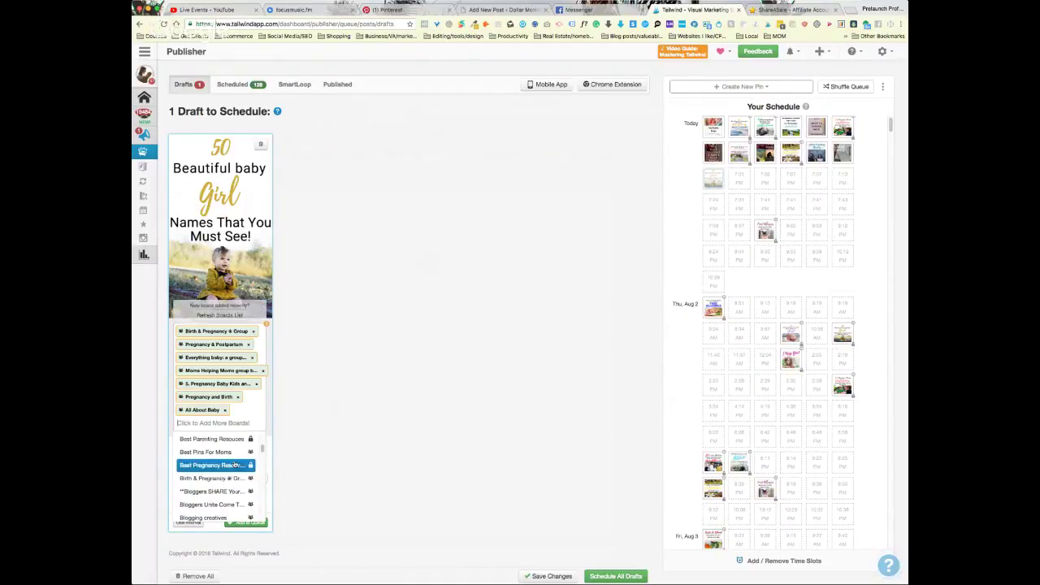
mouse_move(151, 220)
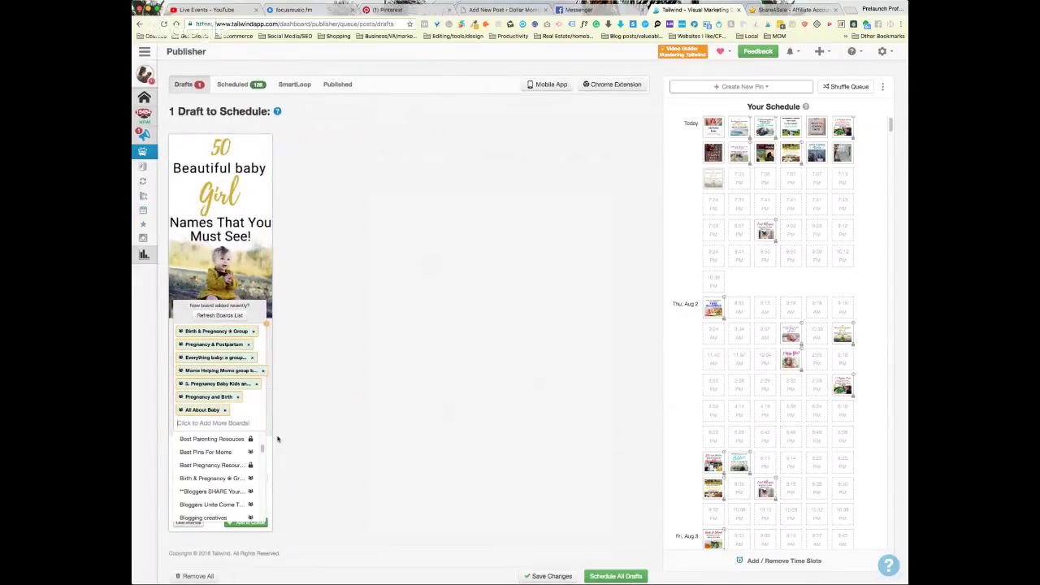
left_click(346, 432)
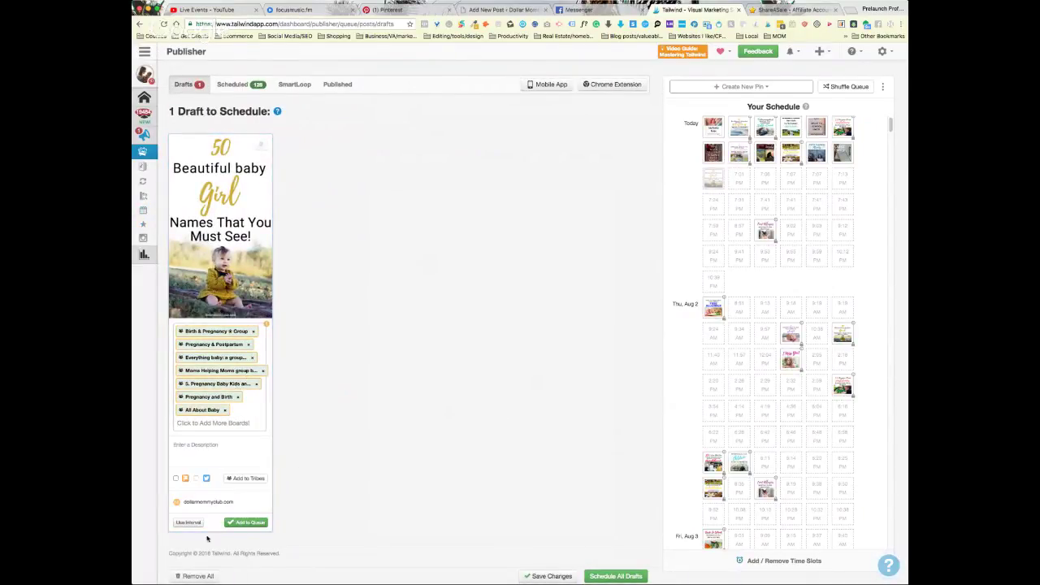
Open the draft's interval settings, choose the Optimized interval type, and look through the upcoming pin schedule.
left_click(189, 523)
scroll(368, 442, "down", 5)
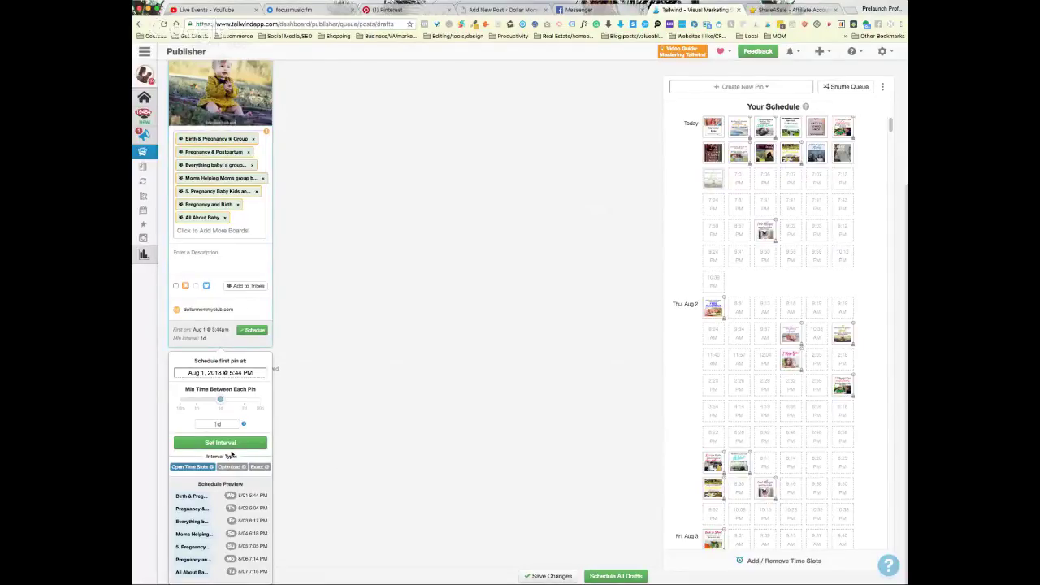
left_click(231, 468)
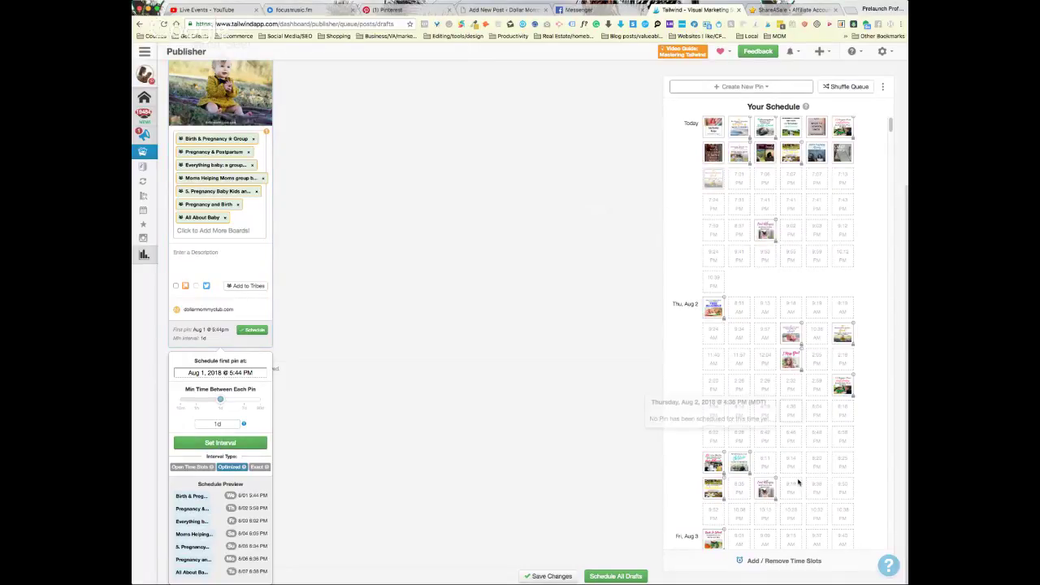
scroll(799, 482, "down", 3)
scroll(799, 483, "down", 5)
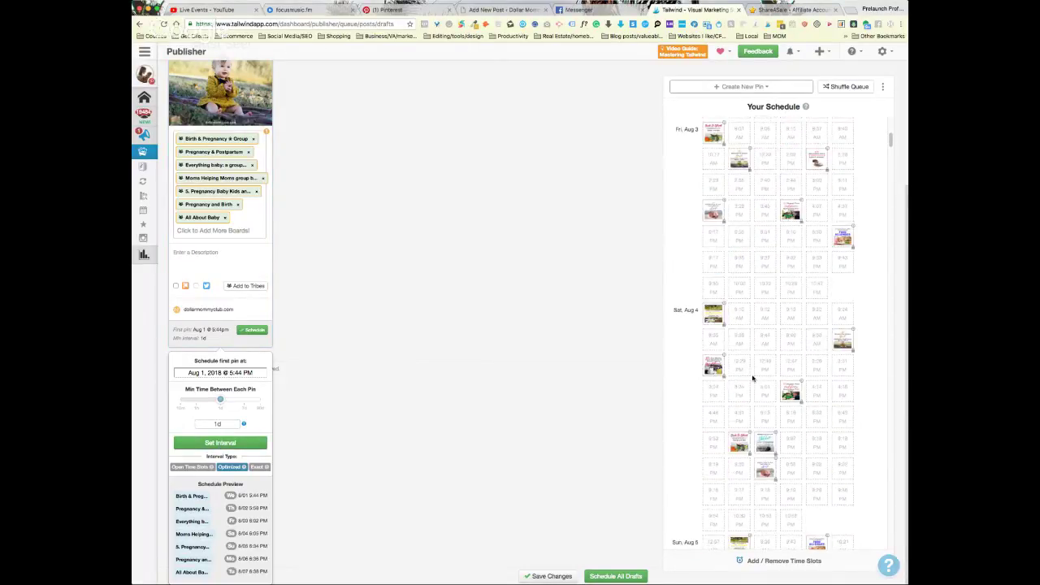
scroll(789, 359, "up", 8)
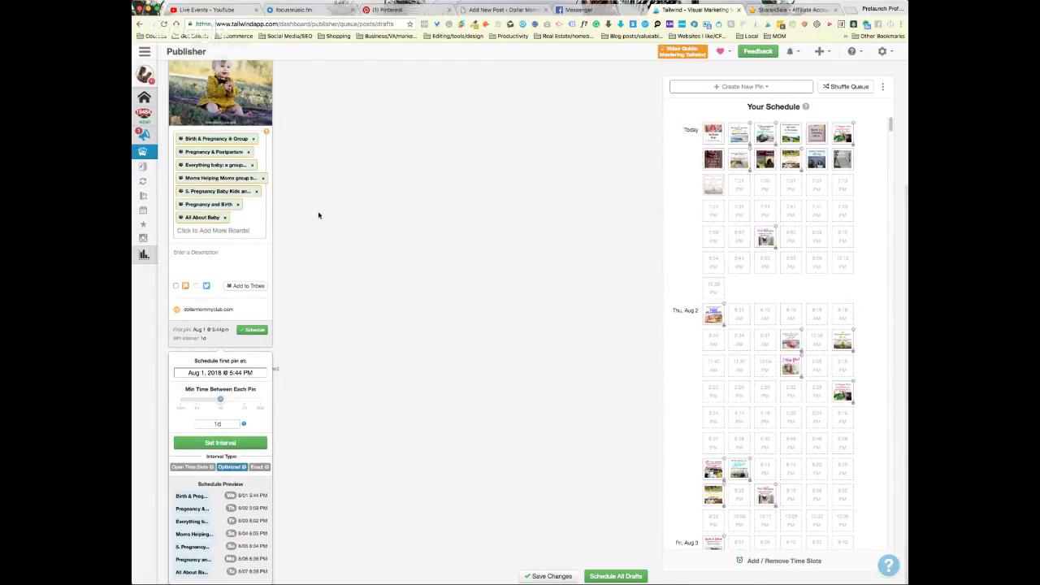
Open the list of published pins and close the ShareASale browser tab.
mouse_move(137, 167)
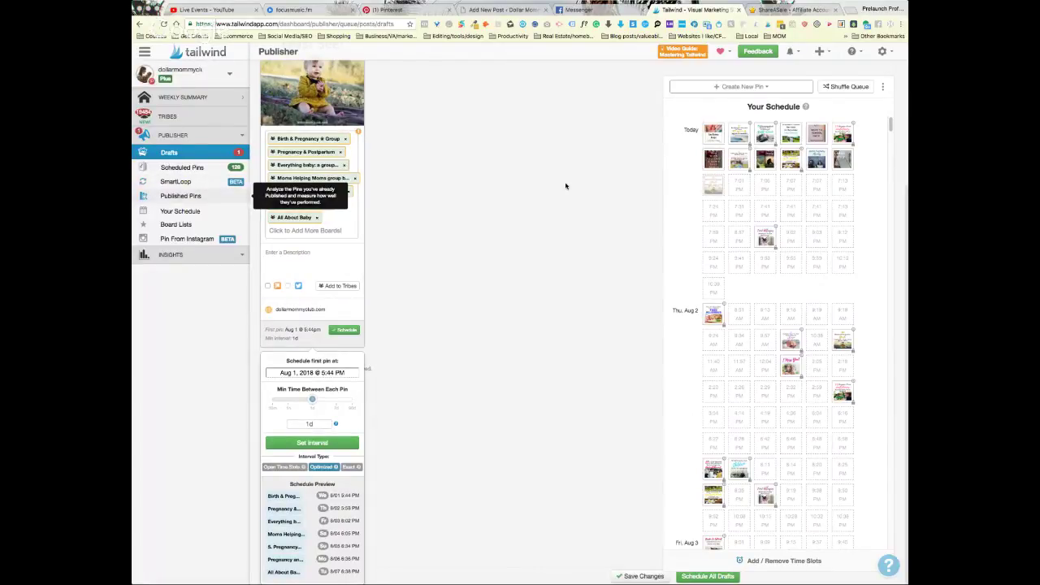
scroll(566, 186, "up", 3)
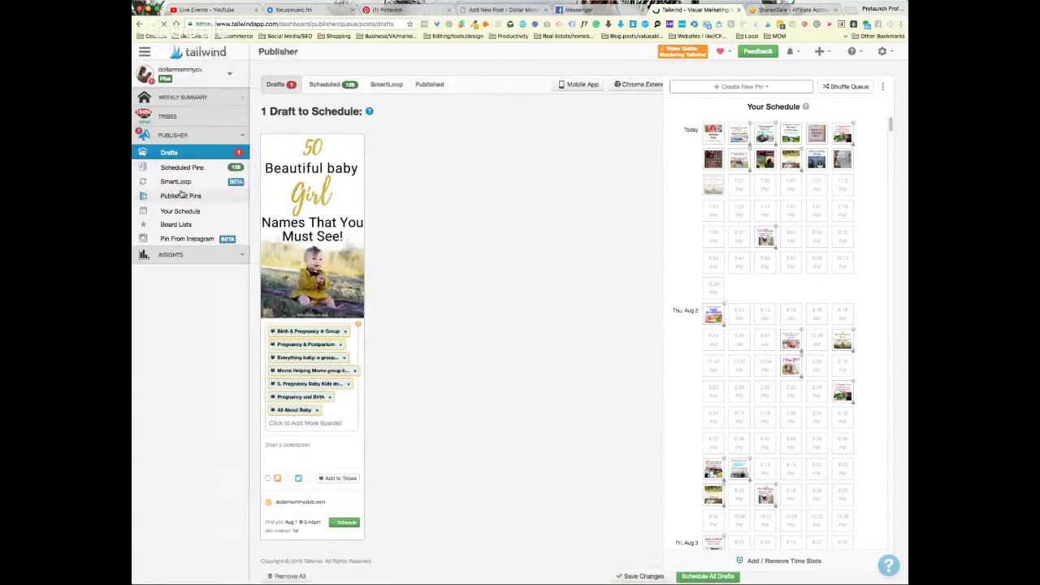
left_click(181, 196)
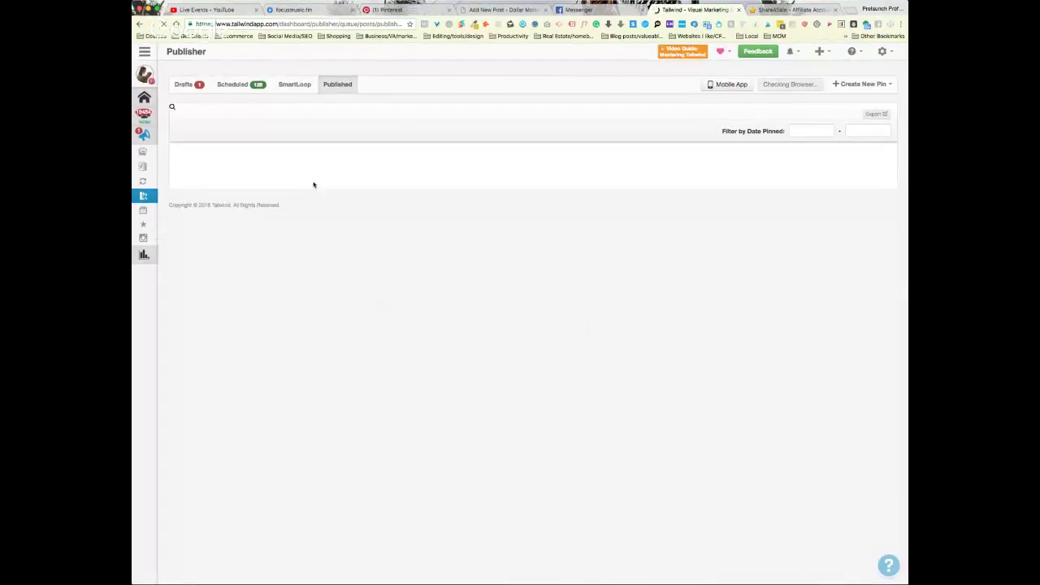
left_click(837, 11)
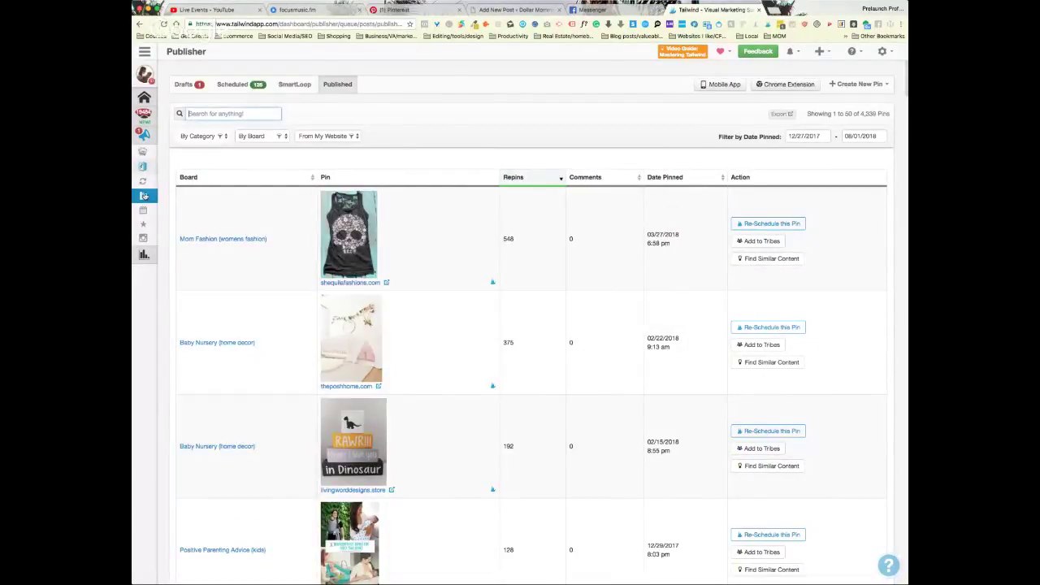
Open the Profile Performance insights to view the followers, pins, repins and engagement figures.
mouse_move(146, 217)
left_click(170, 254)
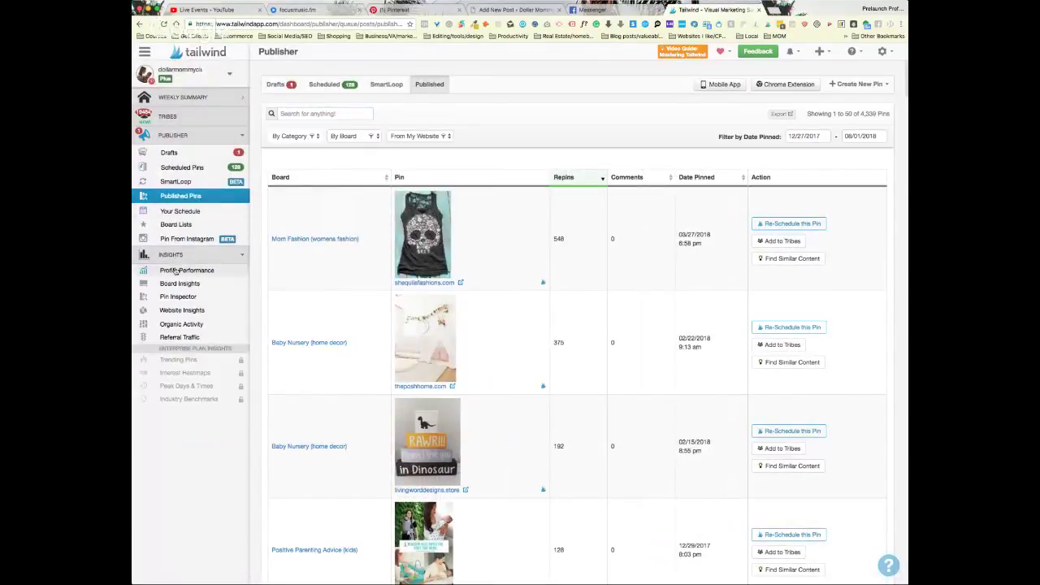
left_click(181, 271)
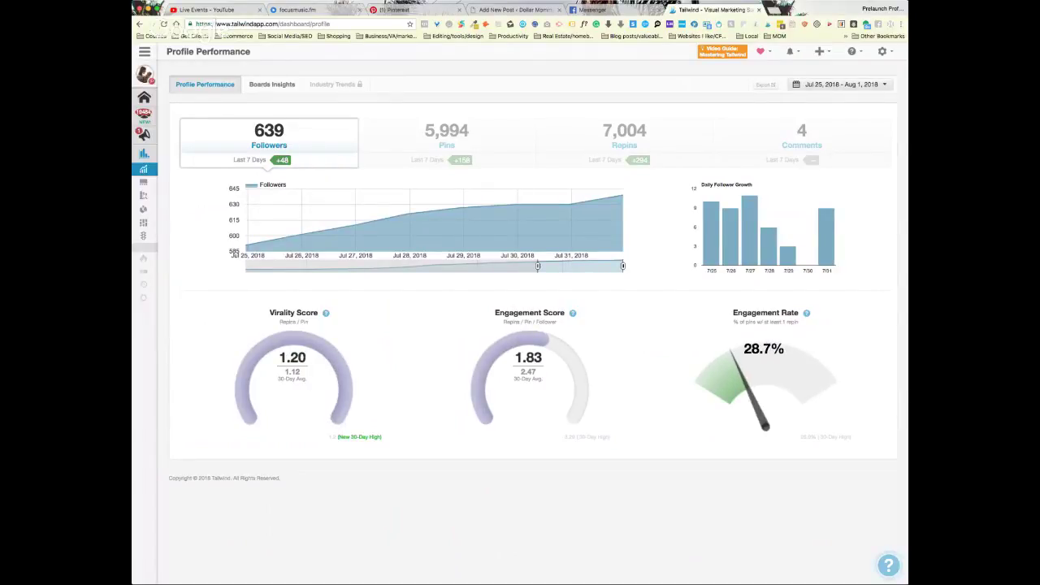
Open Board Insights and show only the group boards, excluding secret and regular boards.
mouse_move(143, 247)
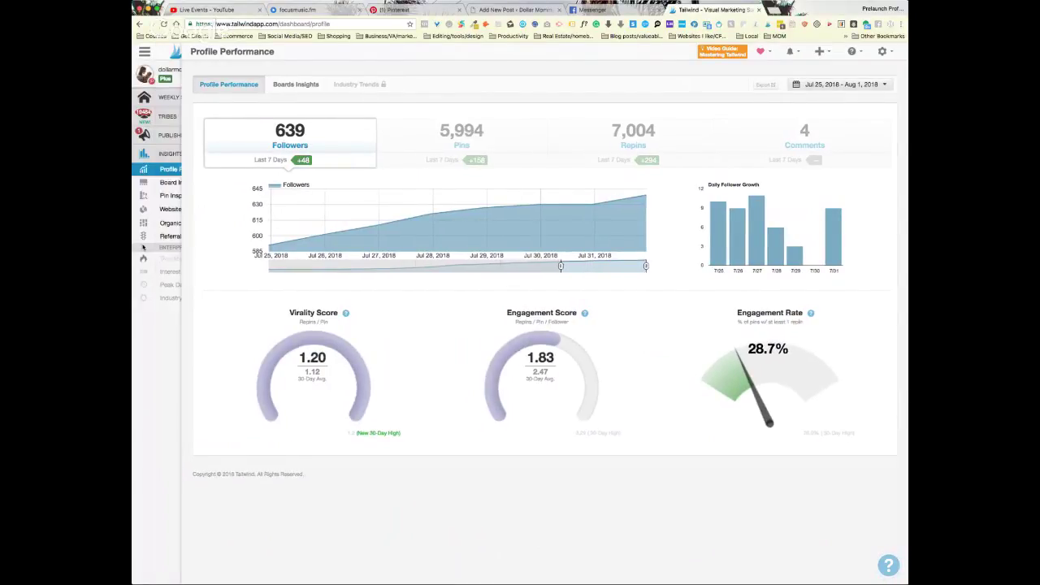
left_click(195, 188)
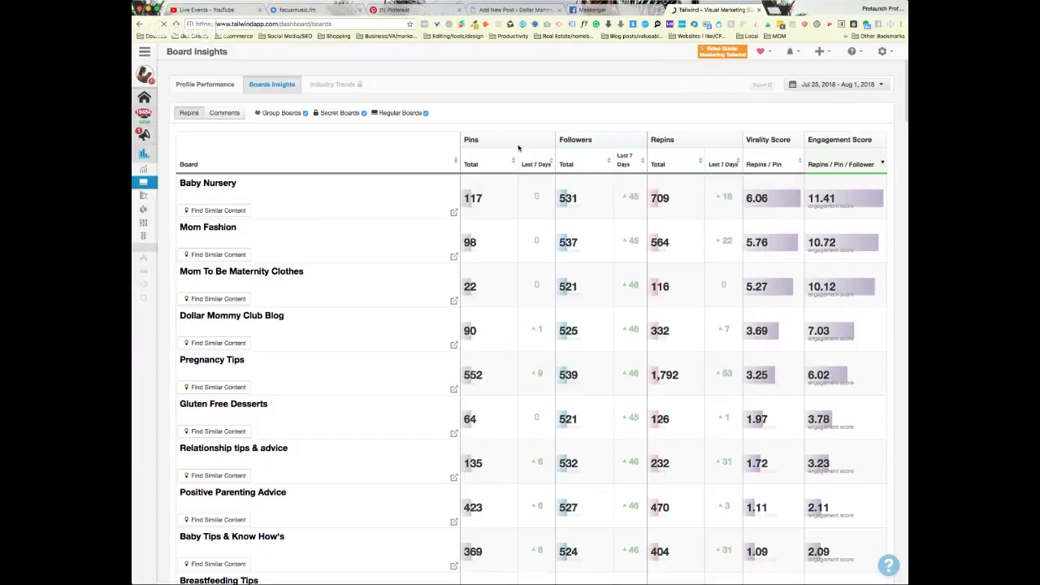
left_click(366, 113)
left_click(426, 114)
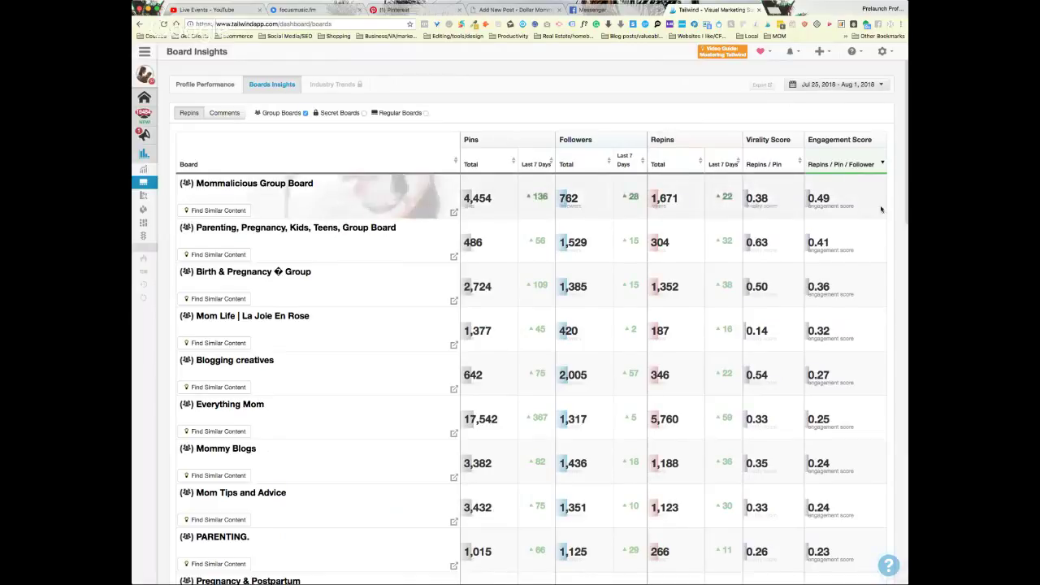
Compare the repins, virality scores and engagement scores across all the group boards.
scroll(880, 209, "down", 10)
scroll(880, 209, "up", 10)
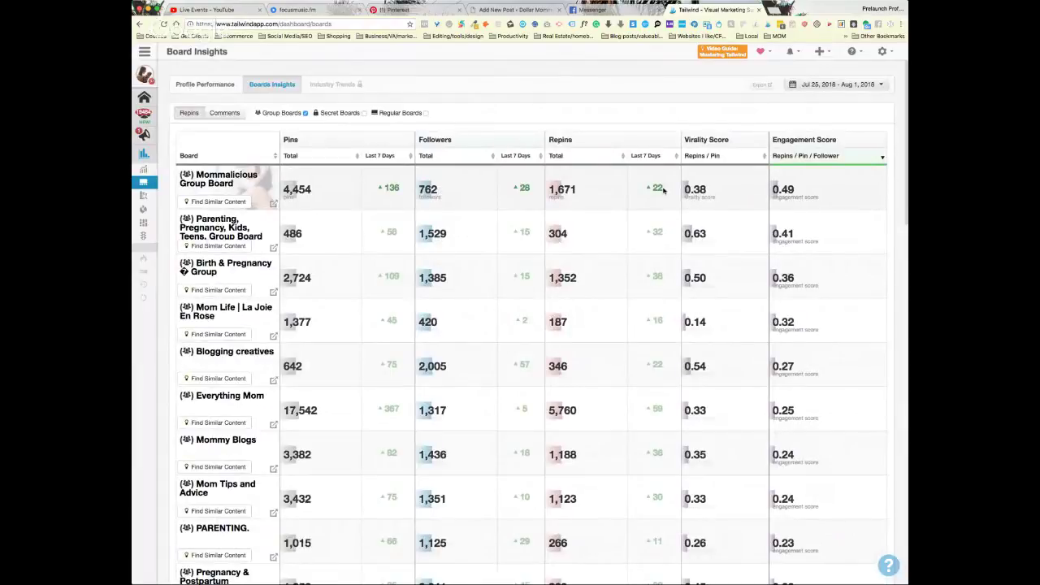
scroll(660, 187, "down", 10)
scroll(660, 190, "down", 10)
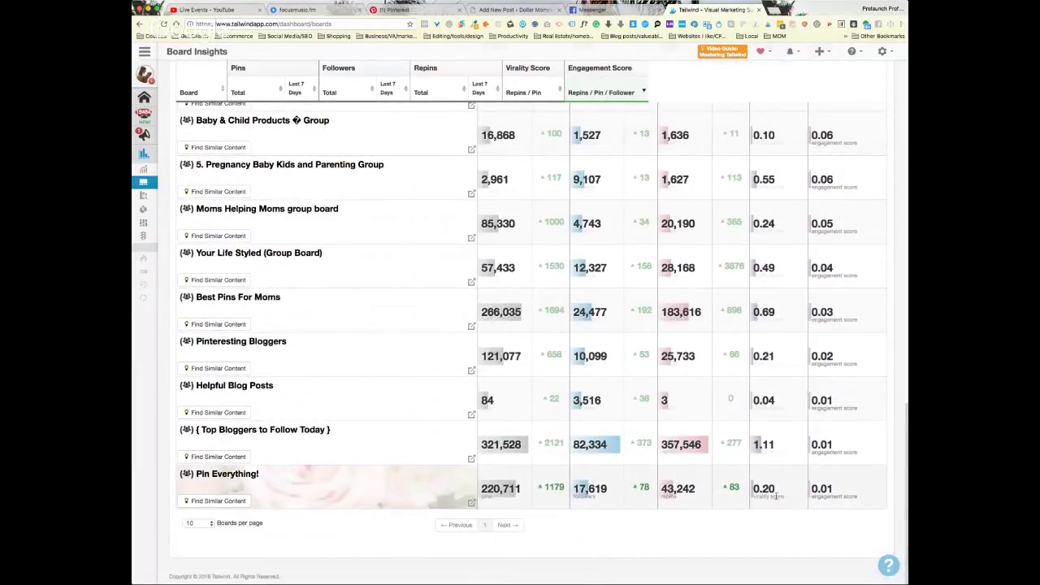
scroll(776, 497, "up", 20)
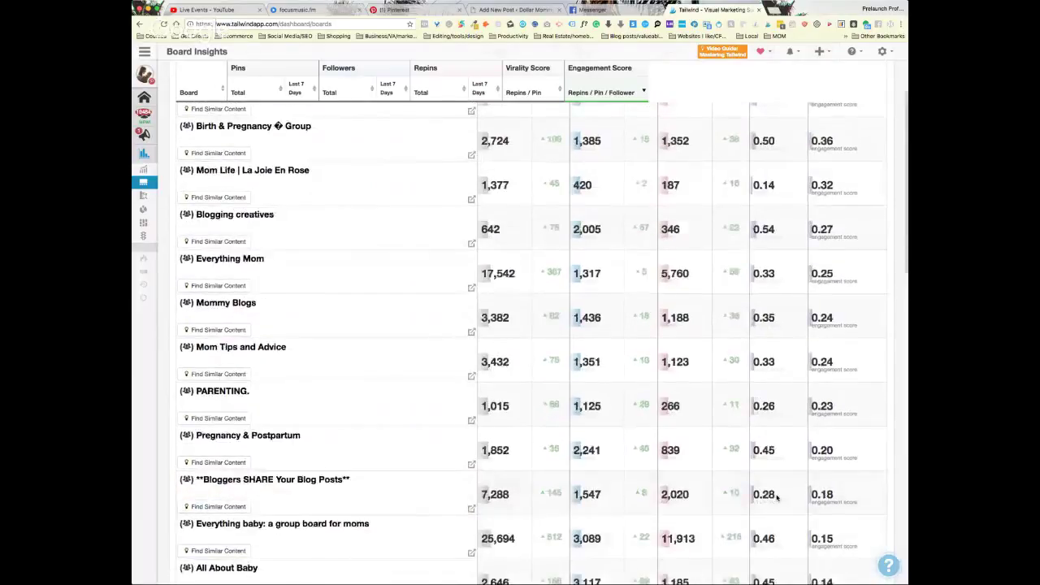
scroll(776, 497, "down", 10)
scroll(777, 497, "down", 10)
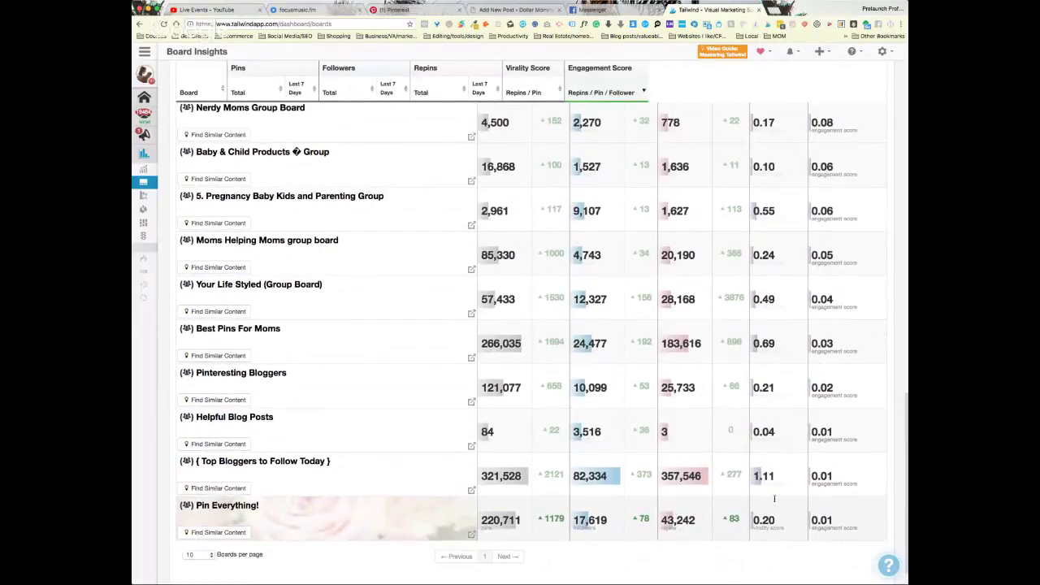
scroll(775, 498, "up", 10)
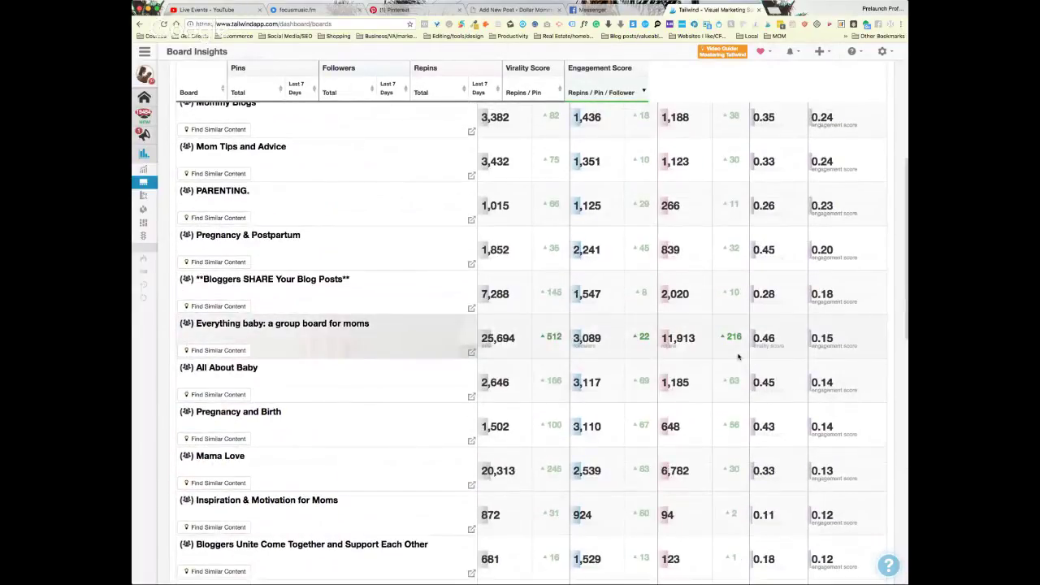
scroll(738, 356, "up", 8)
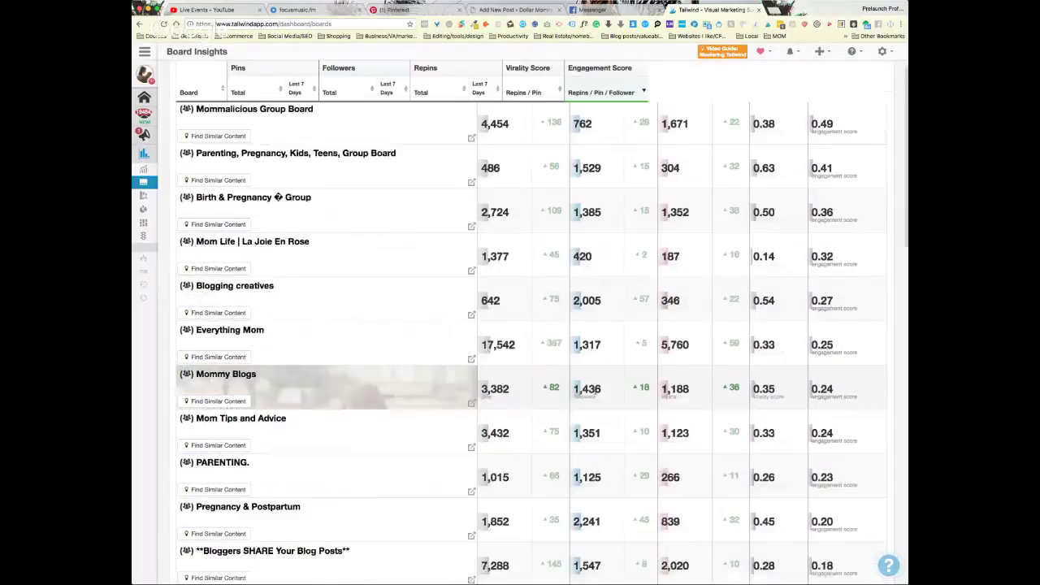
scroll(495, 325, "down", 2)
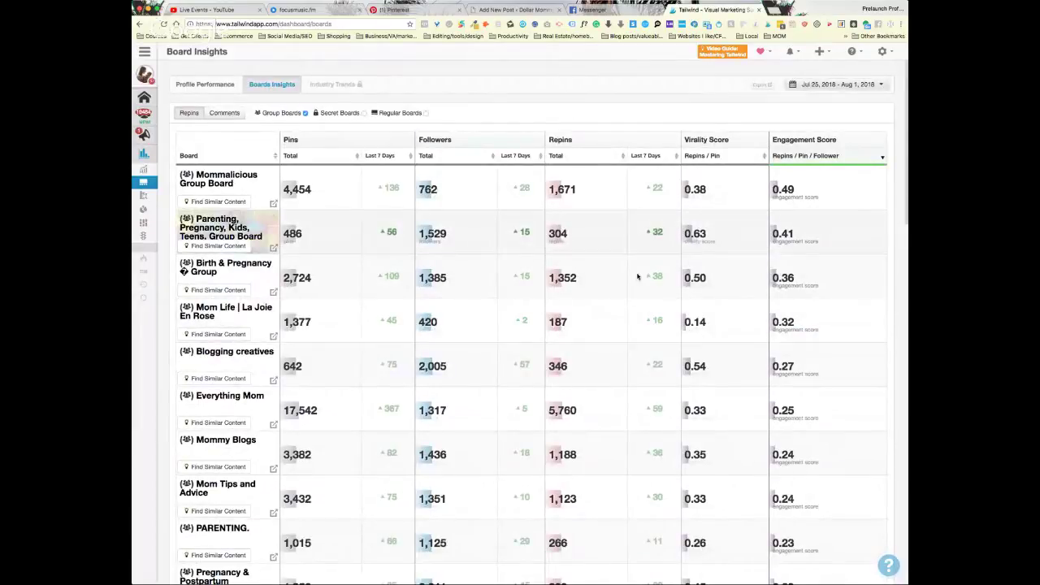
Show only the regular boards in Board Insights and review their repins, virality and engagement scores.
left_click(305, 114)
left_click(424, 114)
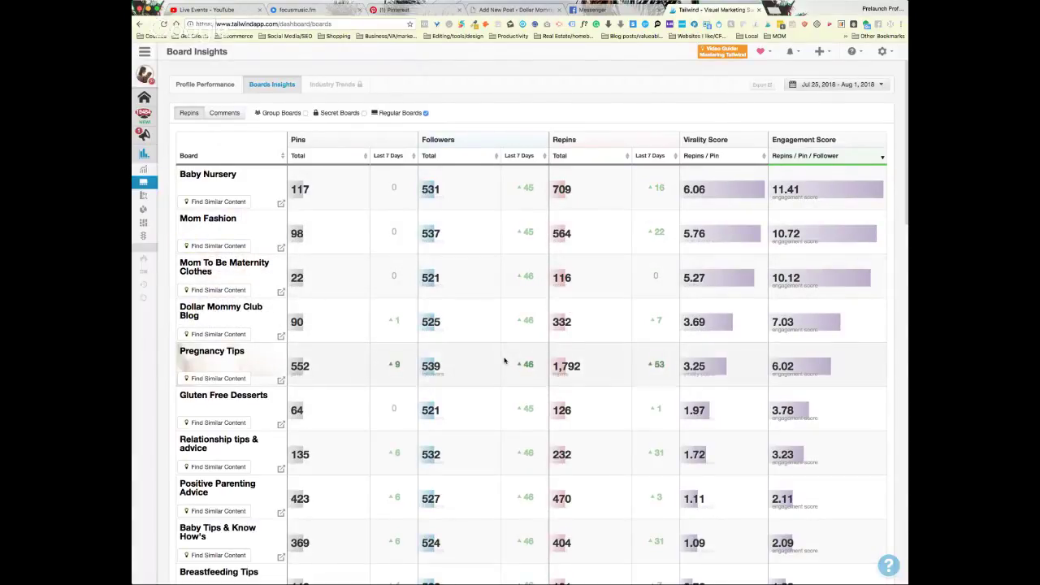
scroll(709, 360, "down", 5)
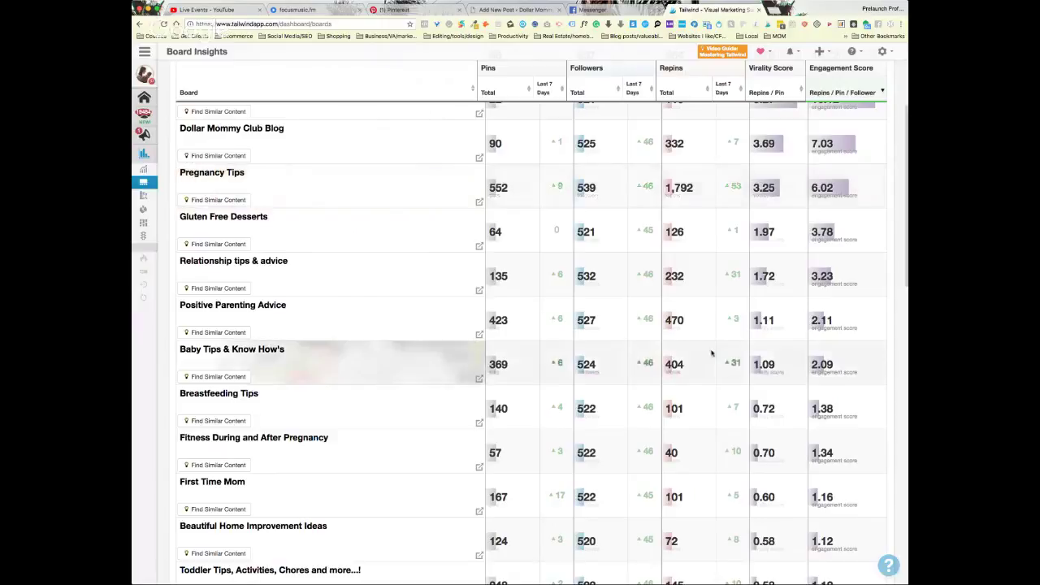
scroll(713, 354, "down", 10)
scroll(712, 352, "up", 15)
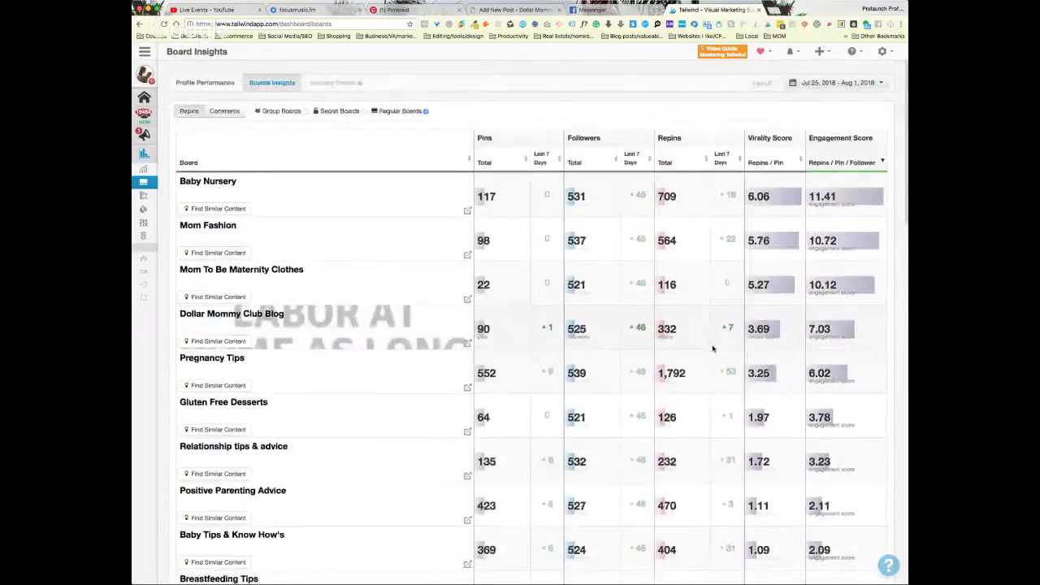
scroll(713, 350, "down", 10)
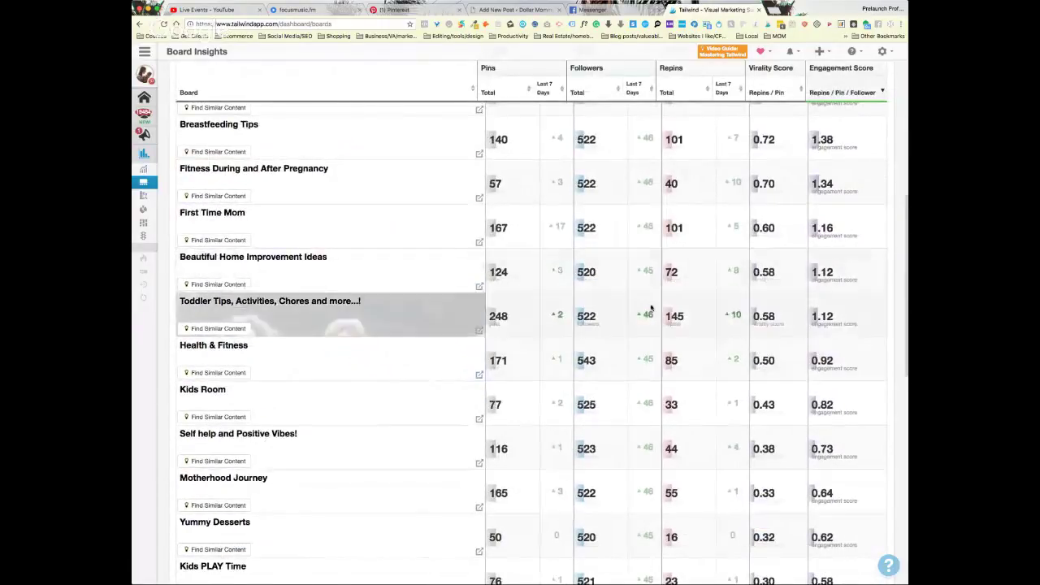
scroll(686, 333, "down", 10)
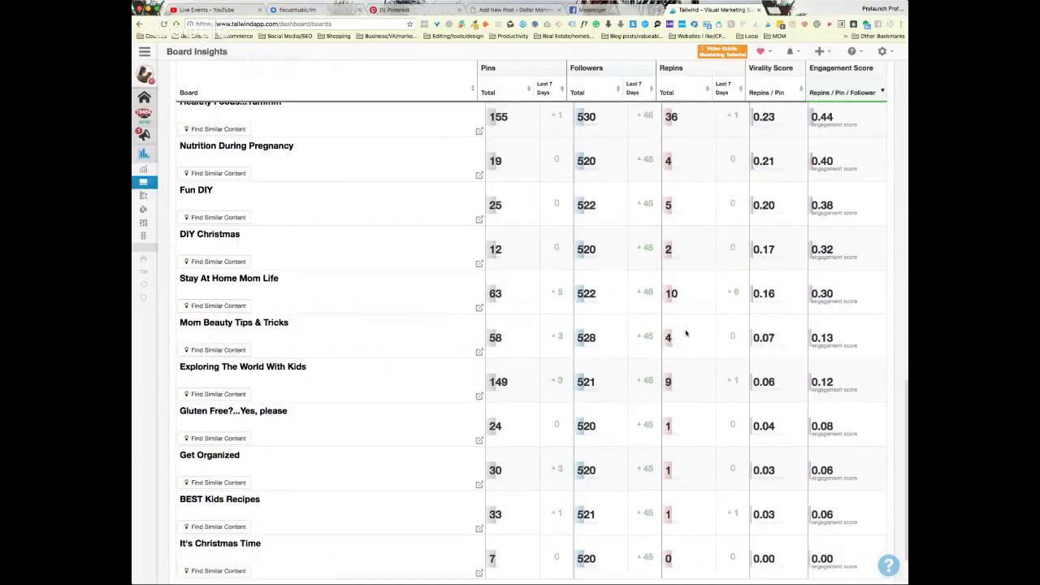
scroll(580, 341, "up", 15)
mouse_move(159, 221)
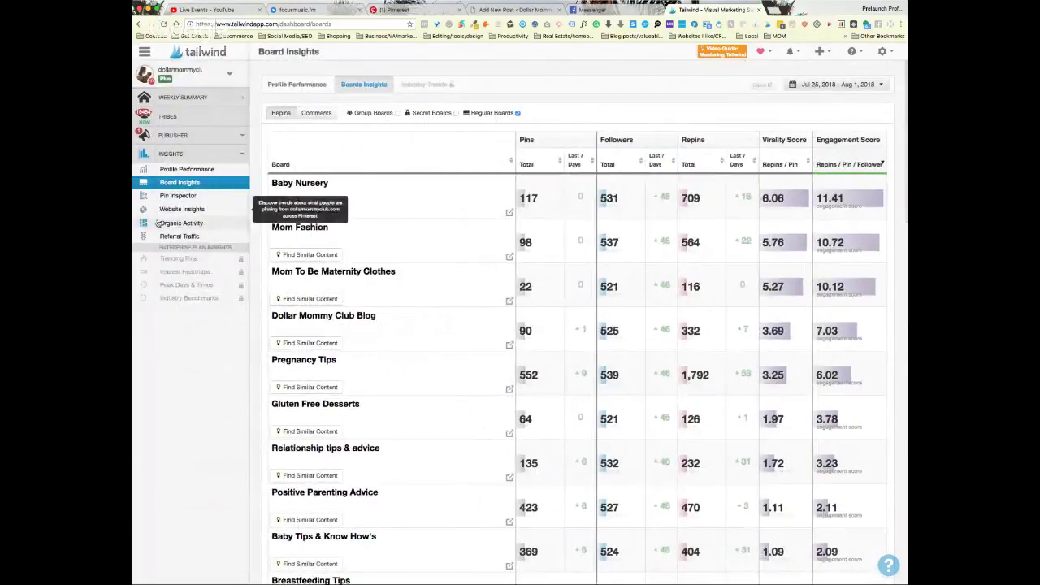
Review the latest pins from the domain in Organic Activity, and open the Referral Traffic report.
left_click(162, 224)
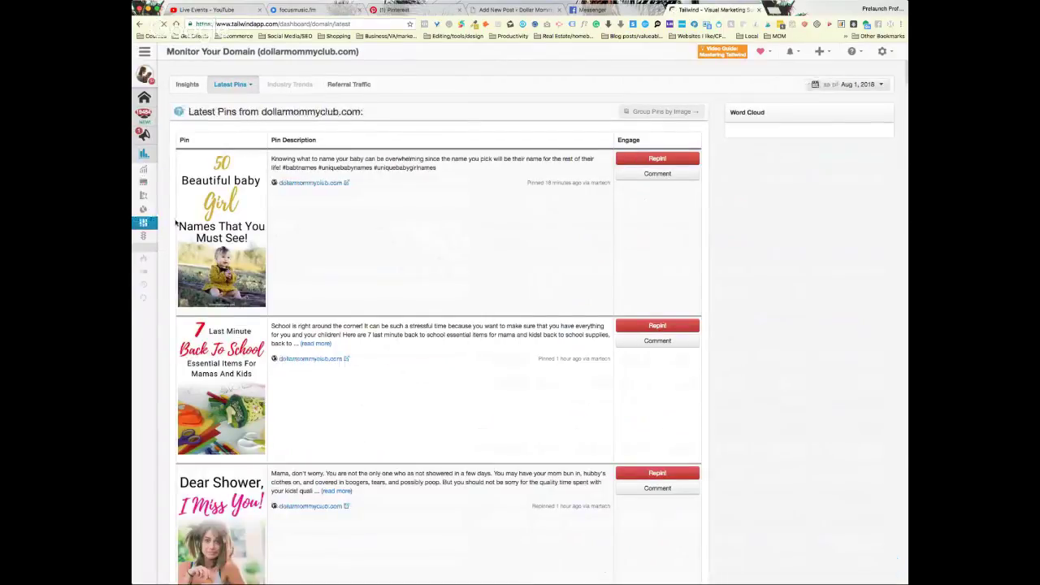
scroll(509, 308, "down", 5)
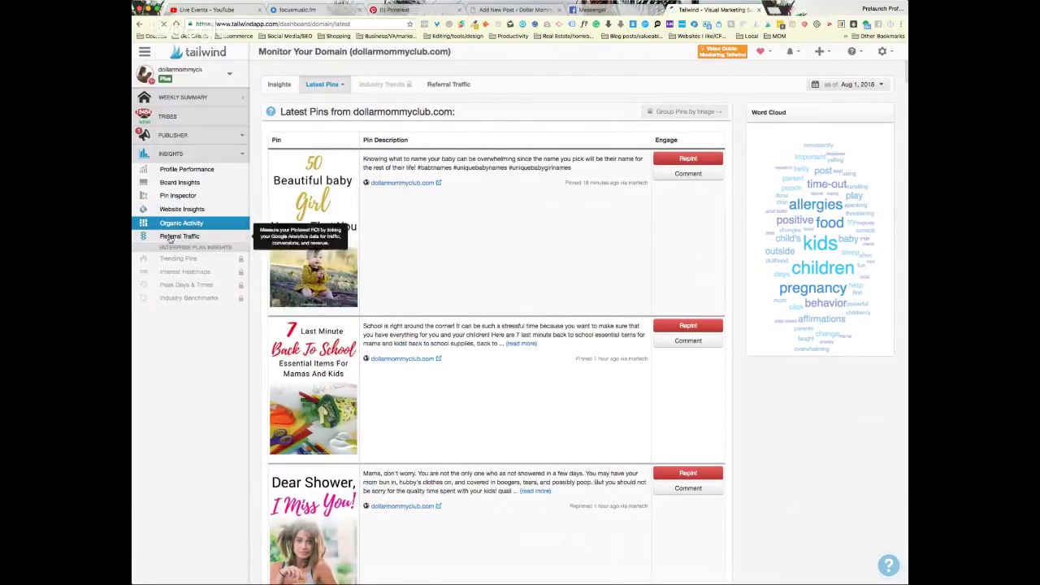
left_click(170, 236)
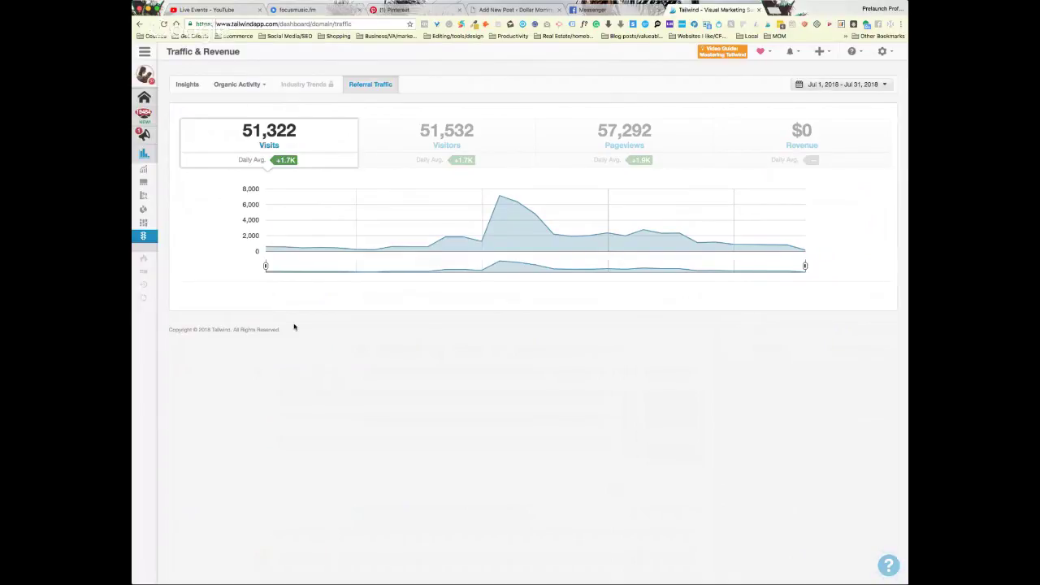
Open the Pin Inspector to view the pins sorted by repins, and return to the Weekly Summary overview.
mouse_move(183, 207)
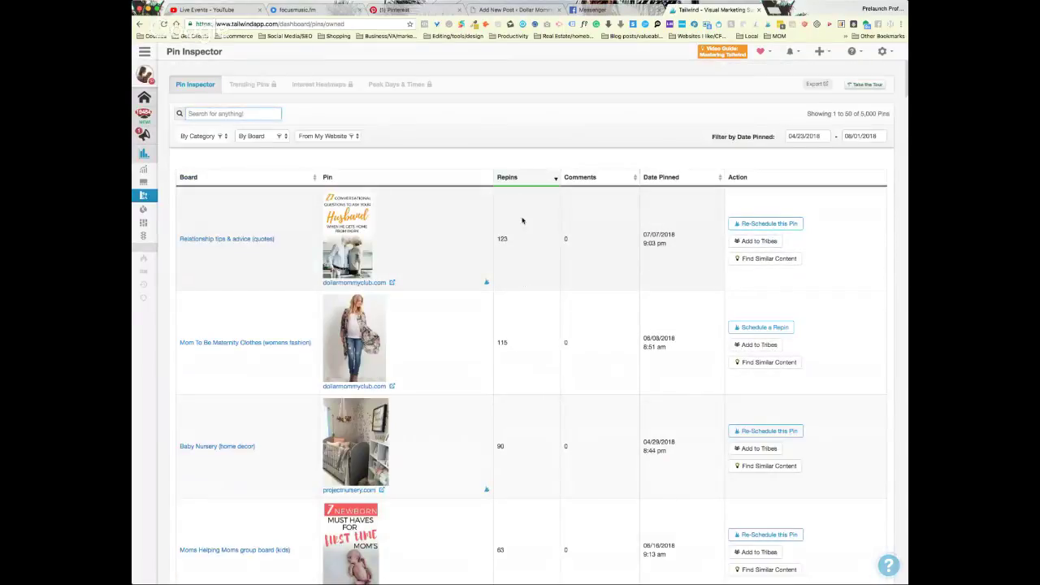
mouse_move(821, 53)
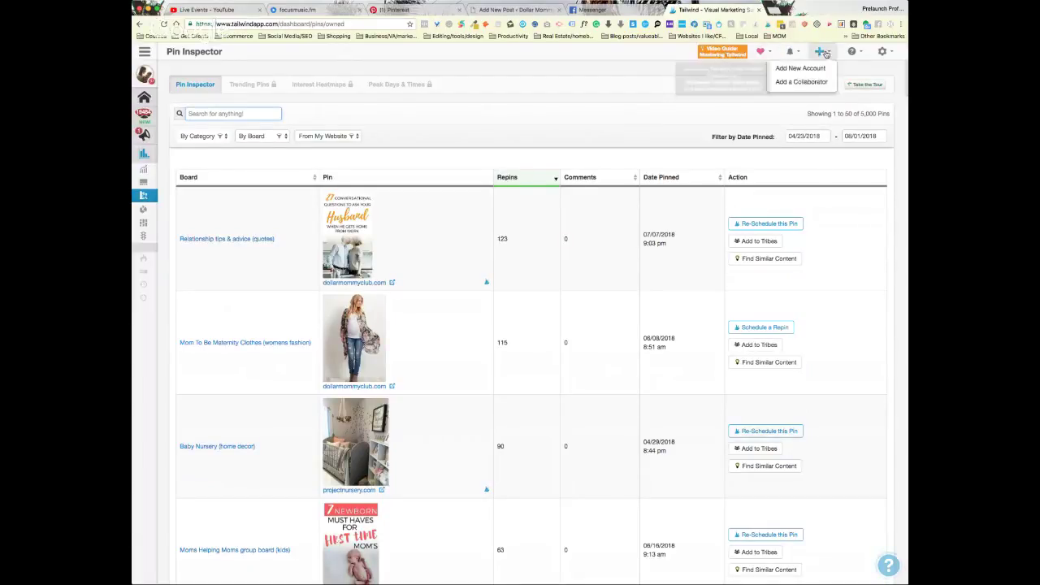
mouse_move(883, 54)
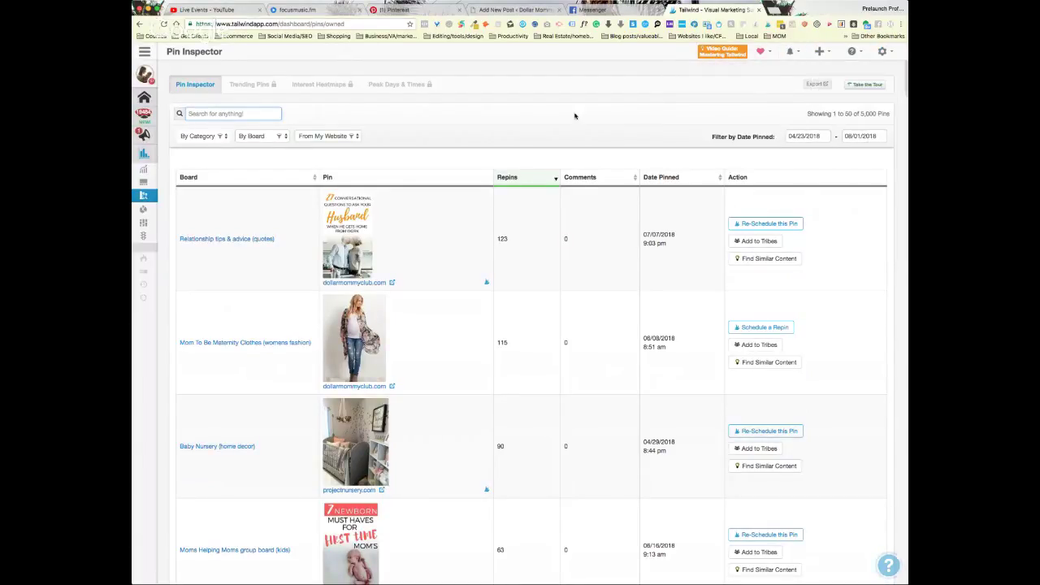
mouse_move(159, 98)
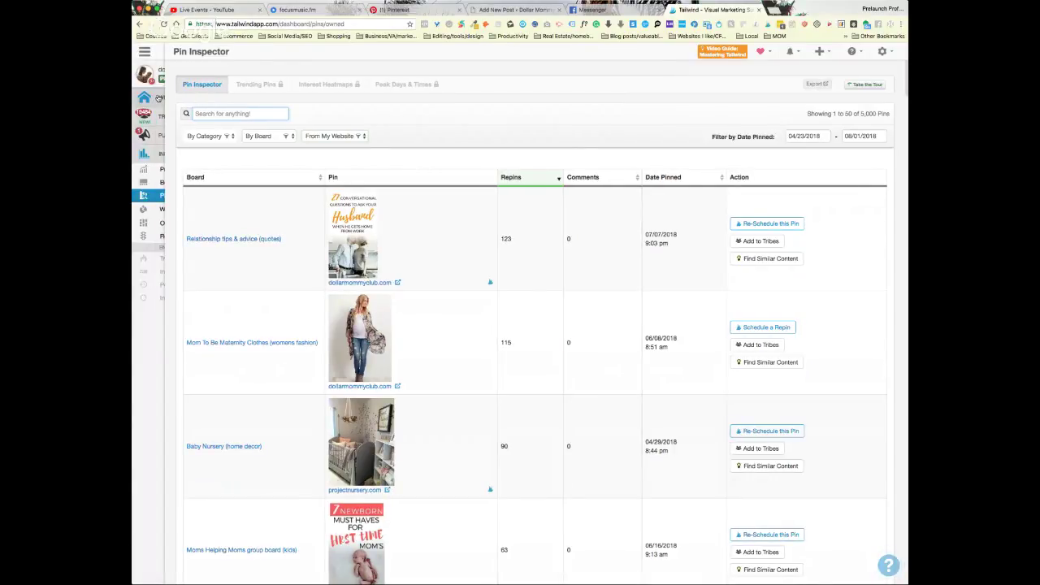
left_click(158, 98)
mouse_move(192, 79)
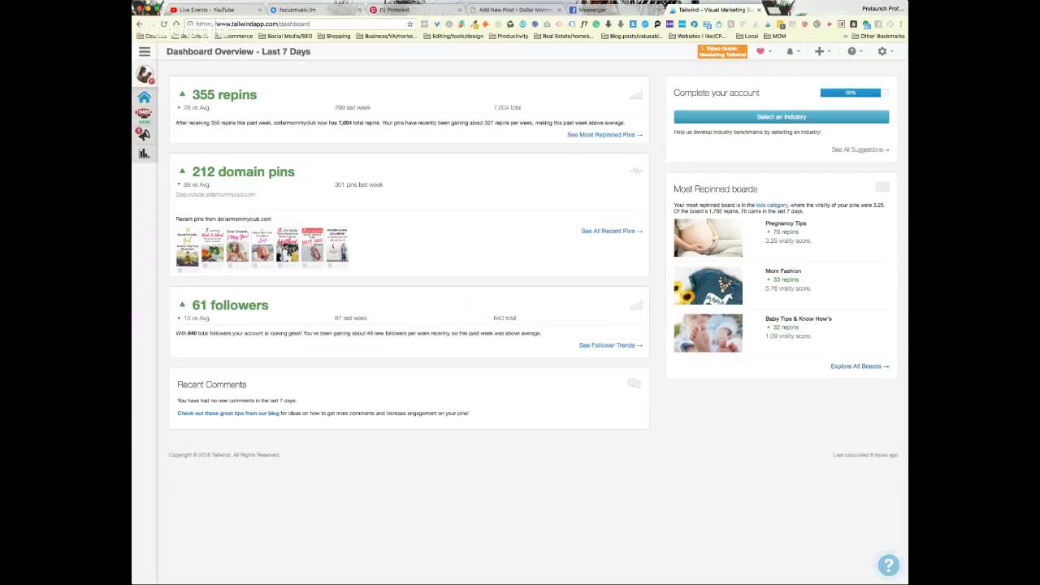
Log out of the account to reach Tailwind's public home page with the free trial and signup options.
left_click(882, 51)
left_click(845, 239)
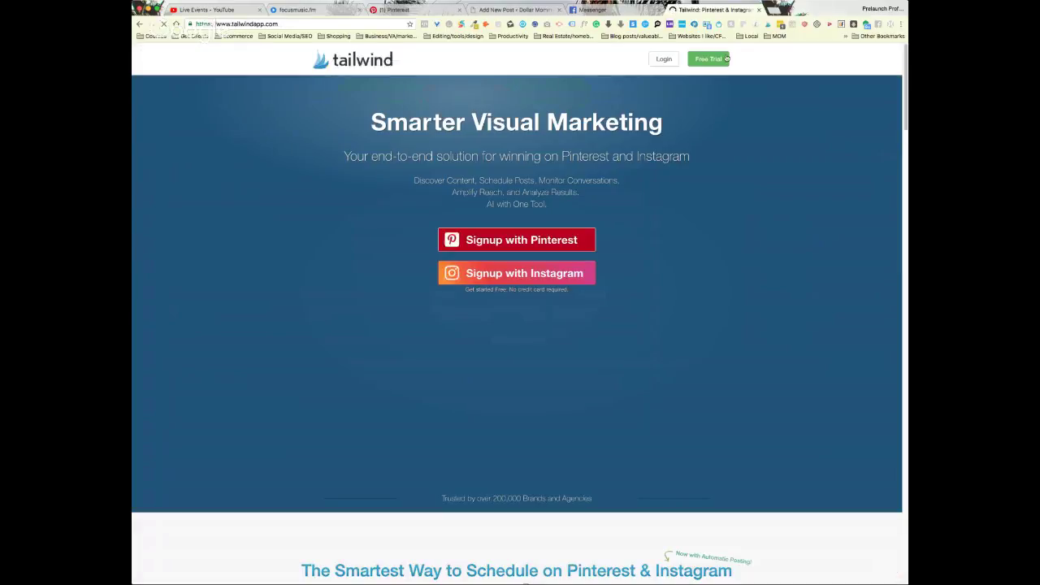
left_click(726, 58)
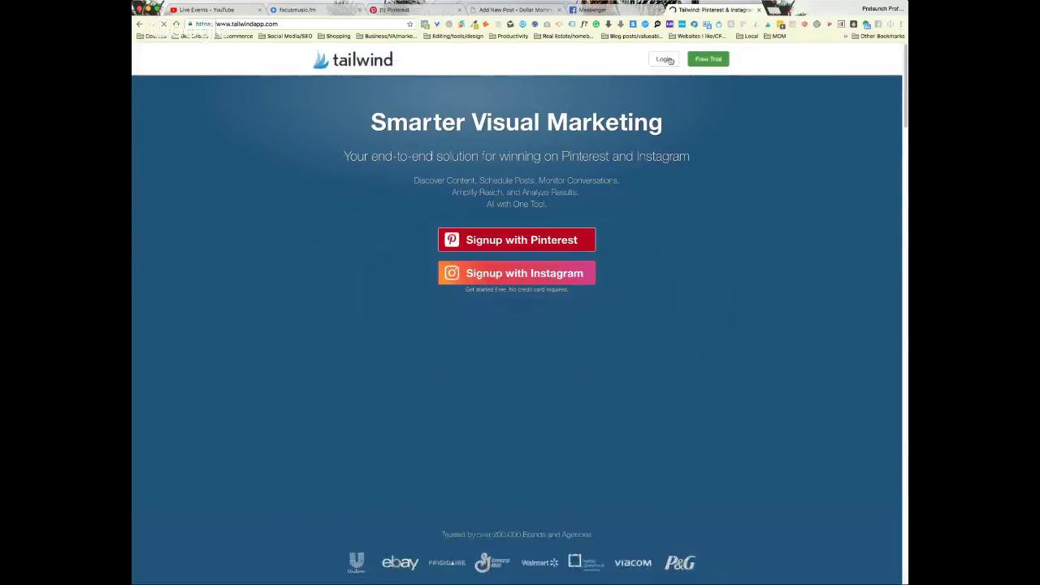
left_click(511, 144)
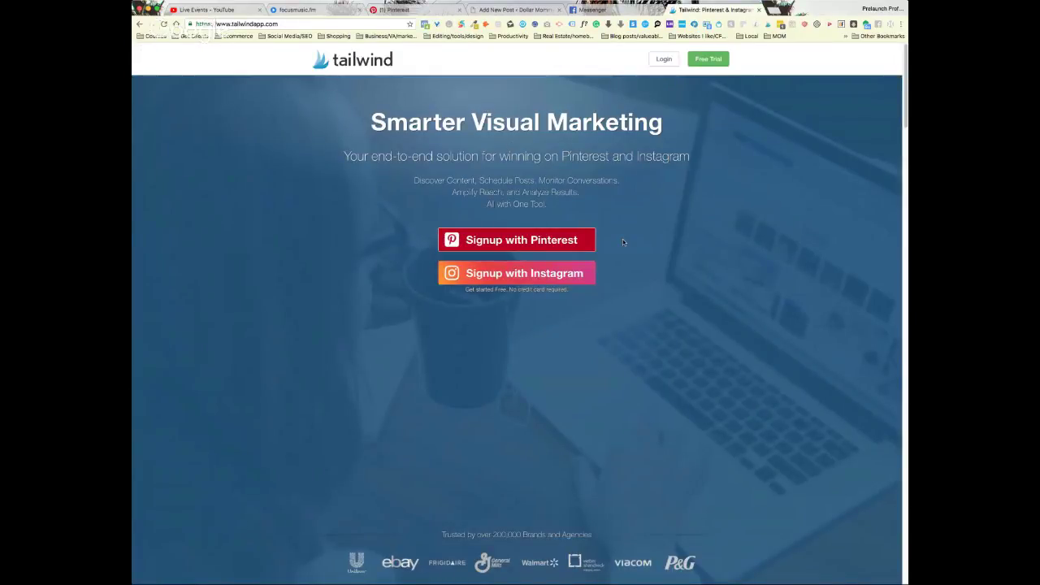
Look through the home page's scheduling features, customer testimonials, press mentions and Pinterest or Instagram signup sections.
scroll(583, 301, "down", 1)
scroll(583, 300, "down", 12)
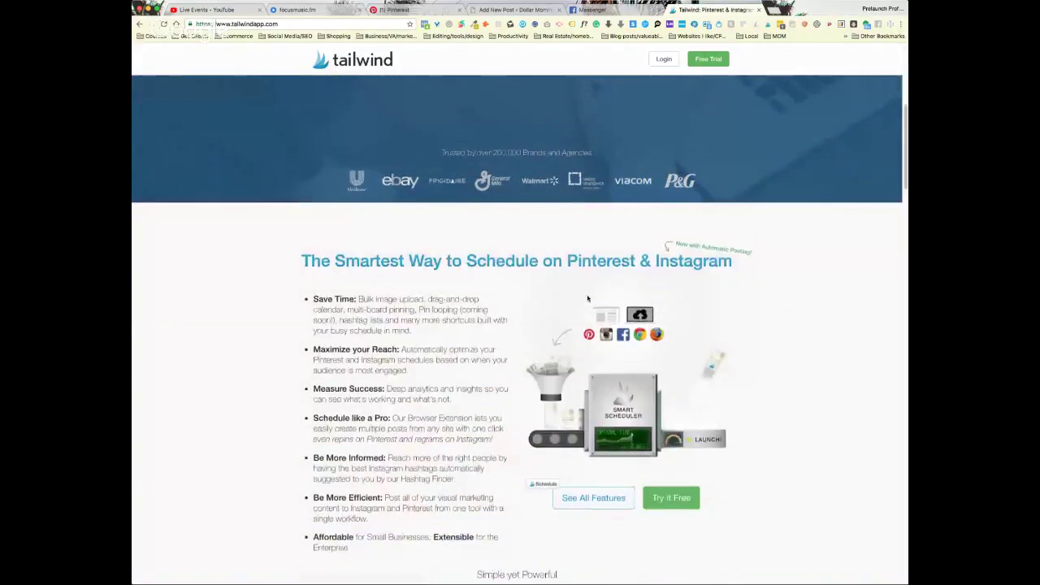
scroll(589, 297, "up", 8)
scroll(588, 297, "down", 15)
scroll(588, 297, "down", 7)
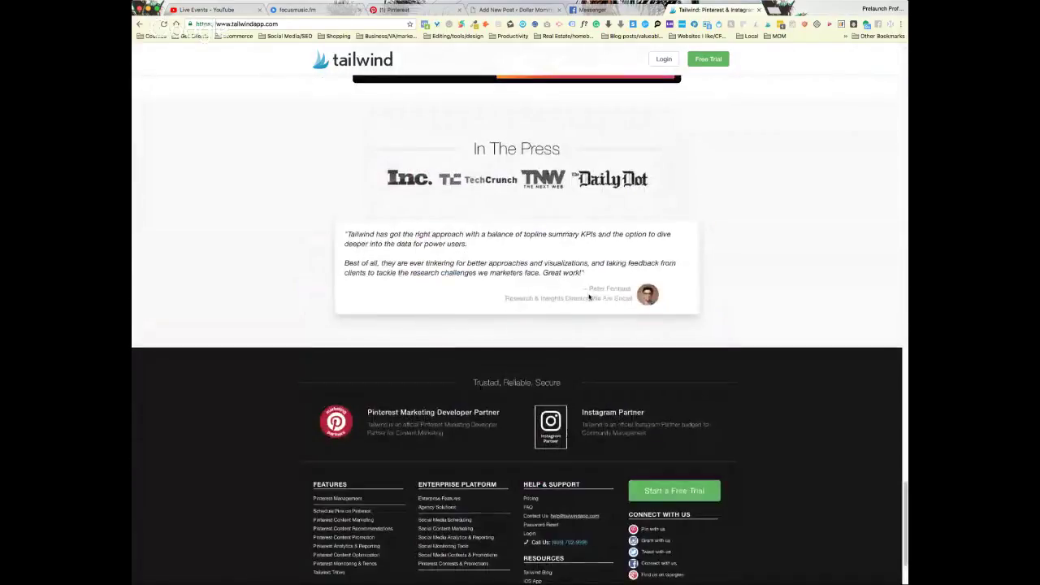
scroll(589, 296, "up", 15)
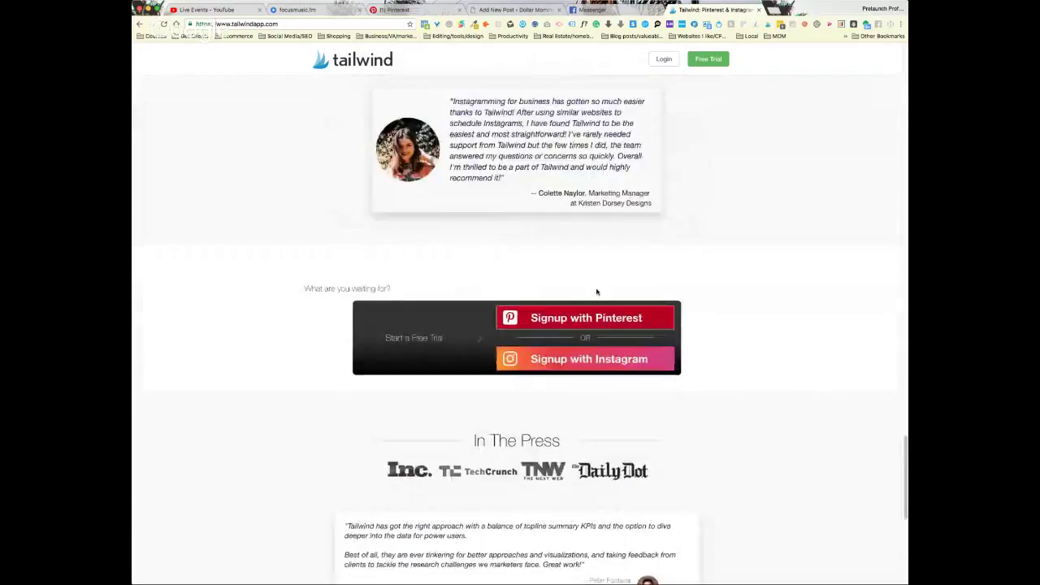
scroll(596, 294, "up", 20)
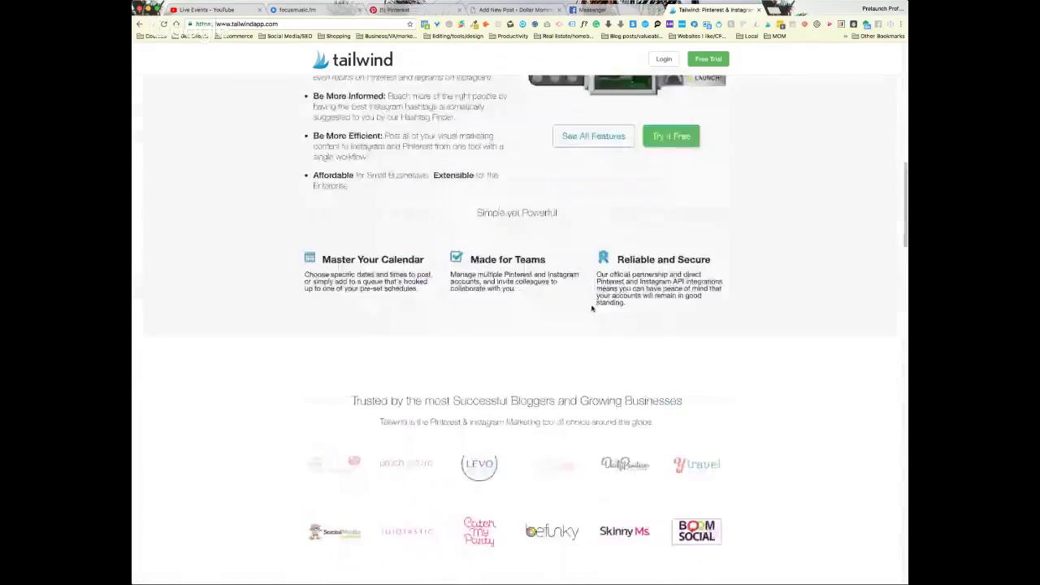